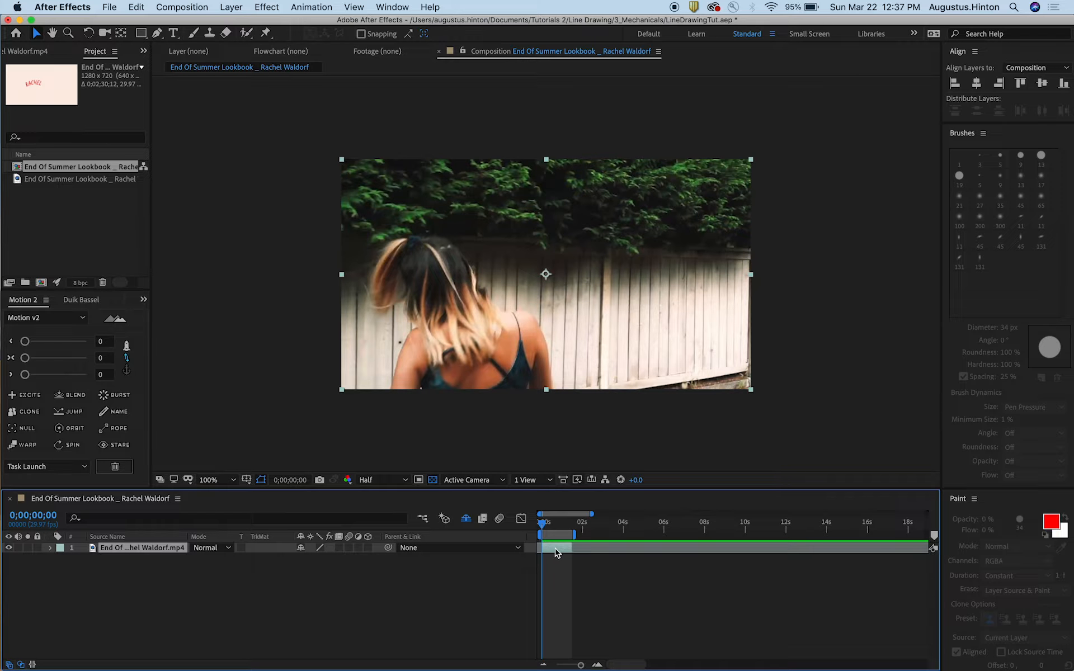
# - Open the footage layer for painting and choose the Brush tool with the hard round 19 px tip
pyautogui.doubleClick(555, 552)
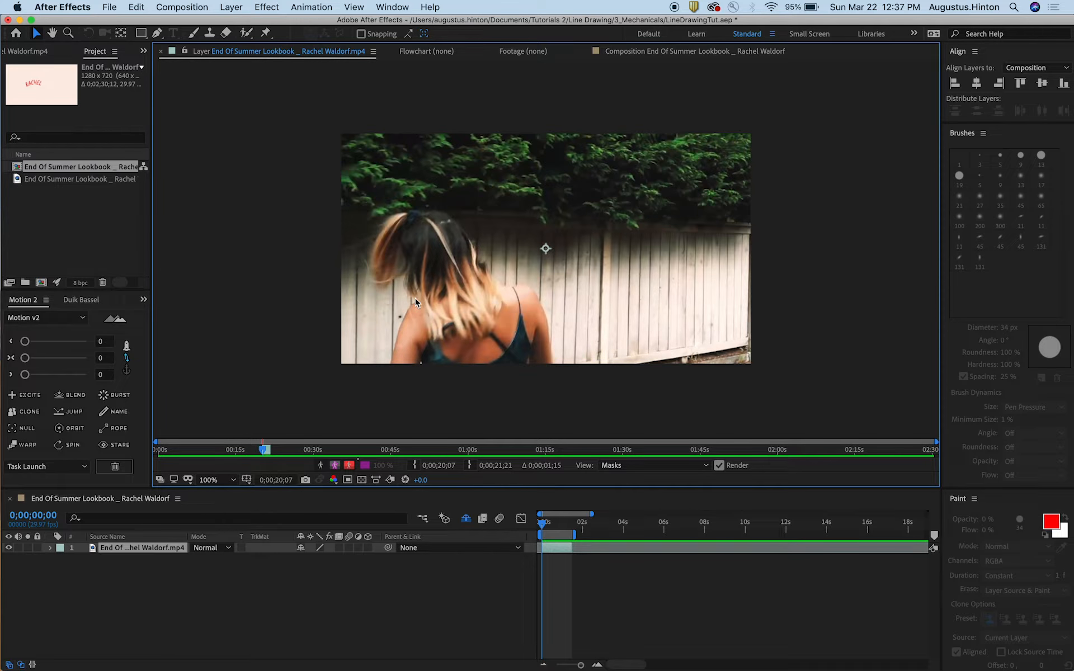
pyautogui.click(195, 34)
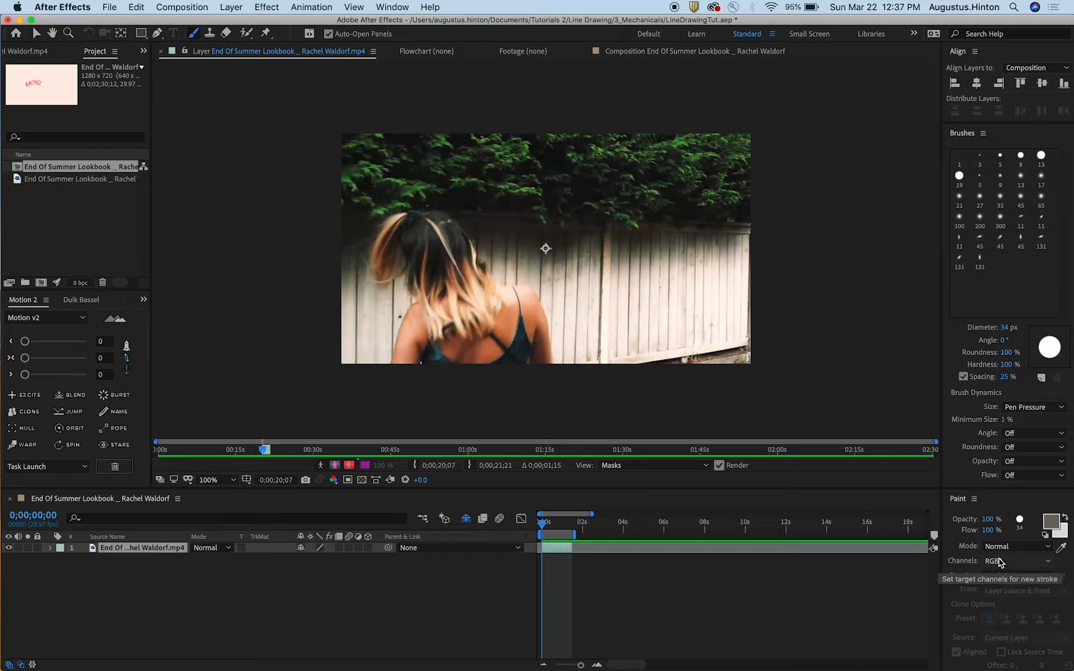
pyautogui.click(1037, 157)
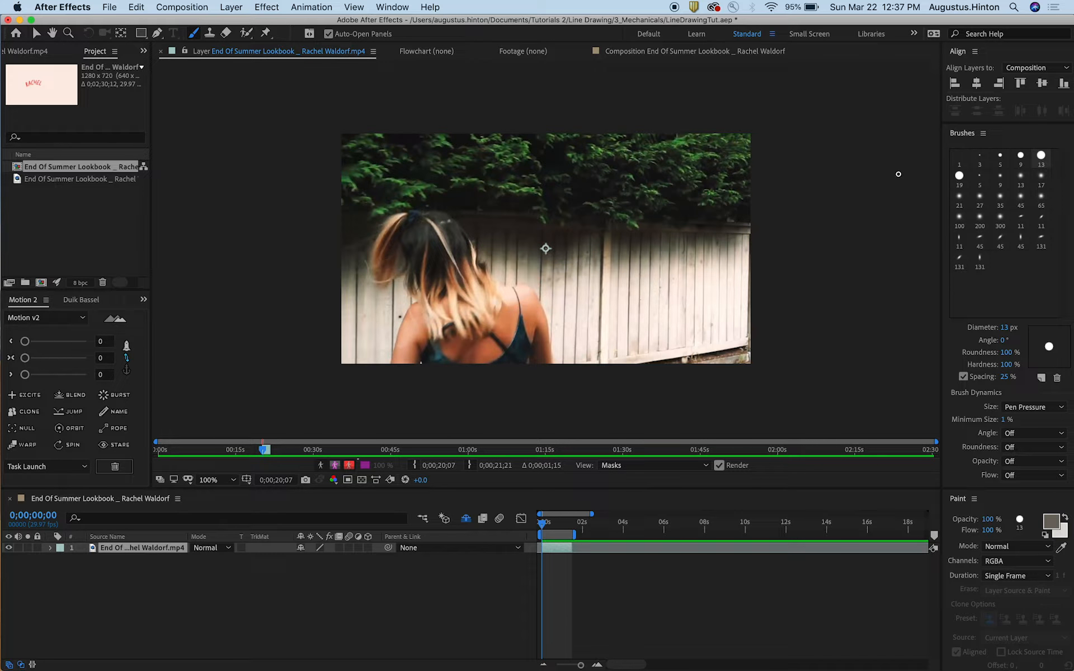
pyautogui.click(957, 178)
pyautogui.press('.')
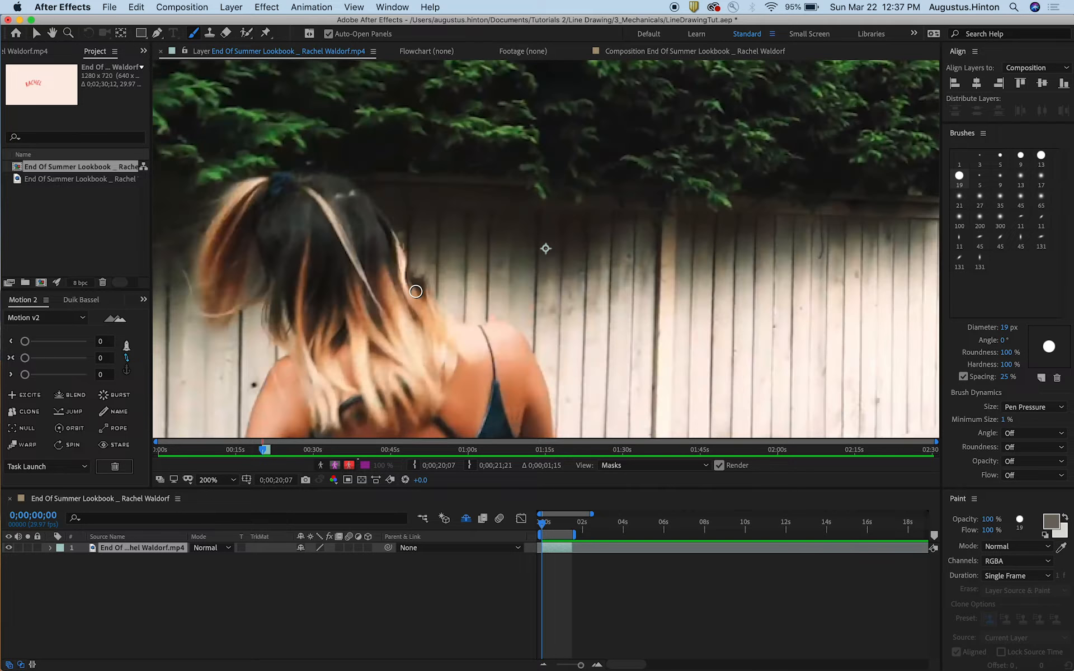
pyautogui.press('space')
pyautogui.moveTo(415, 291); pyautogui.dragTo(520, 273)
pyautogui.press(',')
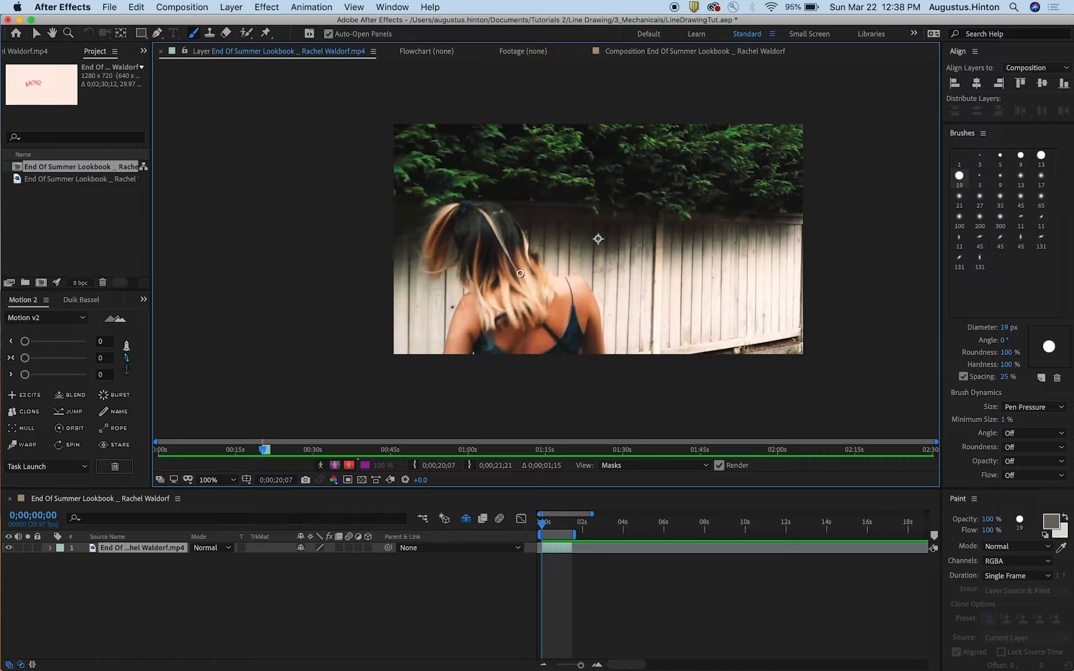
# - Play and scrub through roughly the first second of the clip to examine the turning and hair-flip motion
pyautogui.press('space')
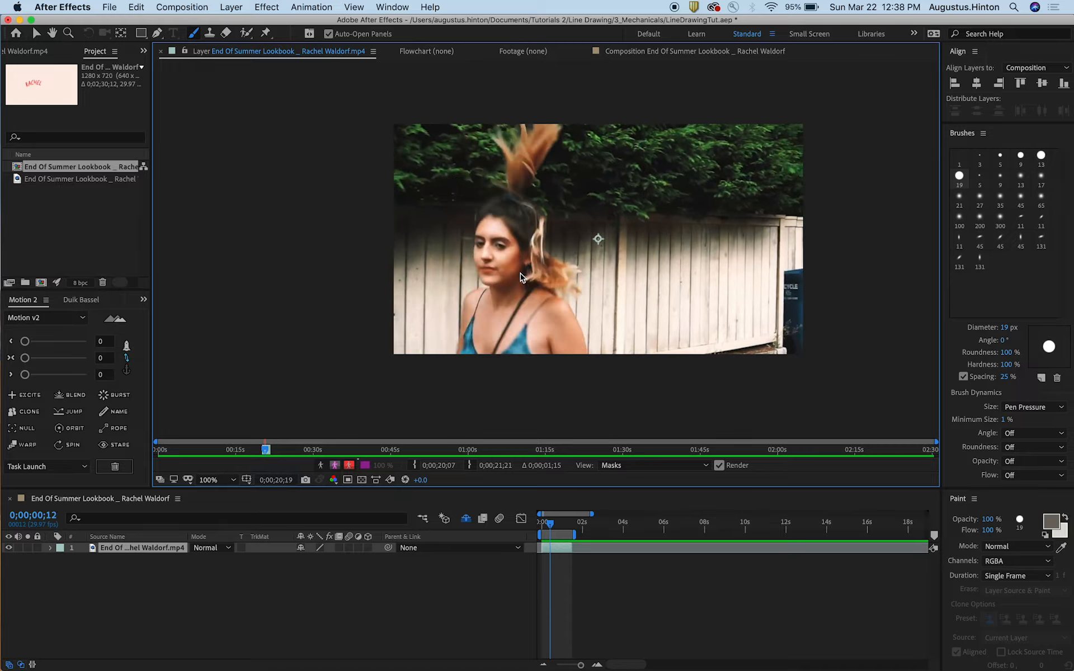
pyautogui.press('space')
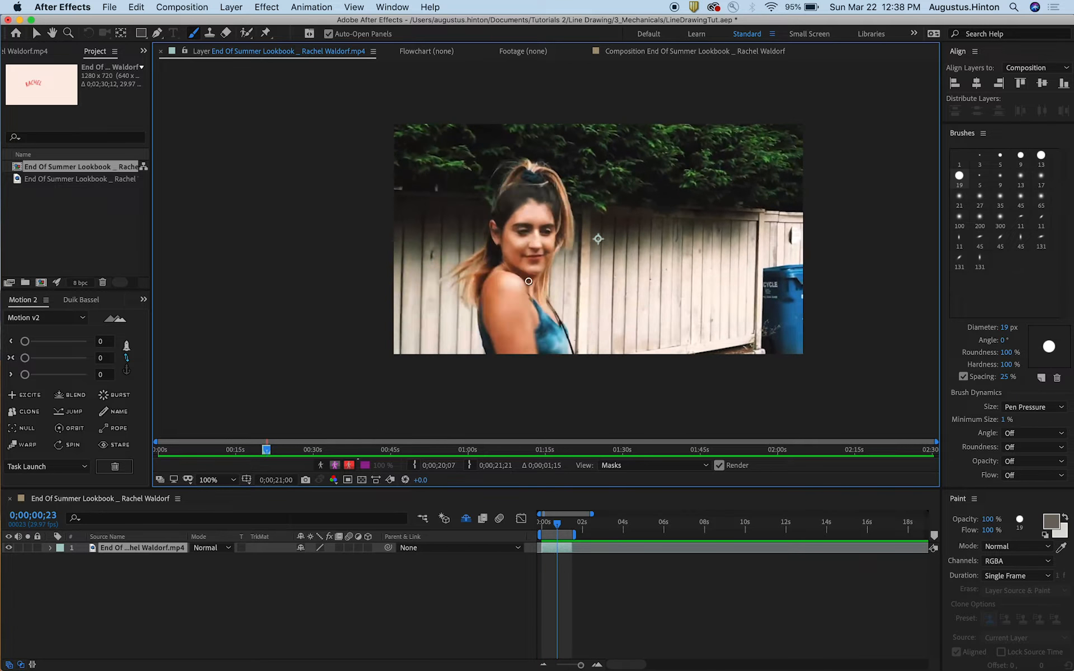
pyautogui.moveTo(559, 524)
pyautogui.mouseDown()
pyautogui.moveTo(499, 528)
pyautogui.moveTo(552, 529)
pyautogui.mouseUp()
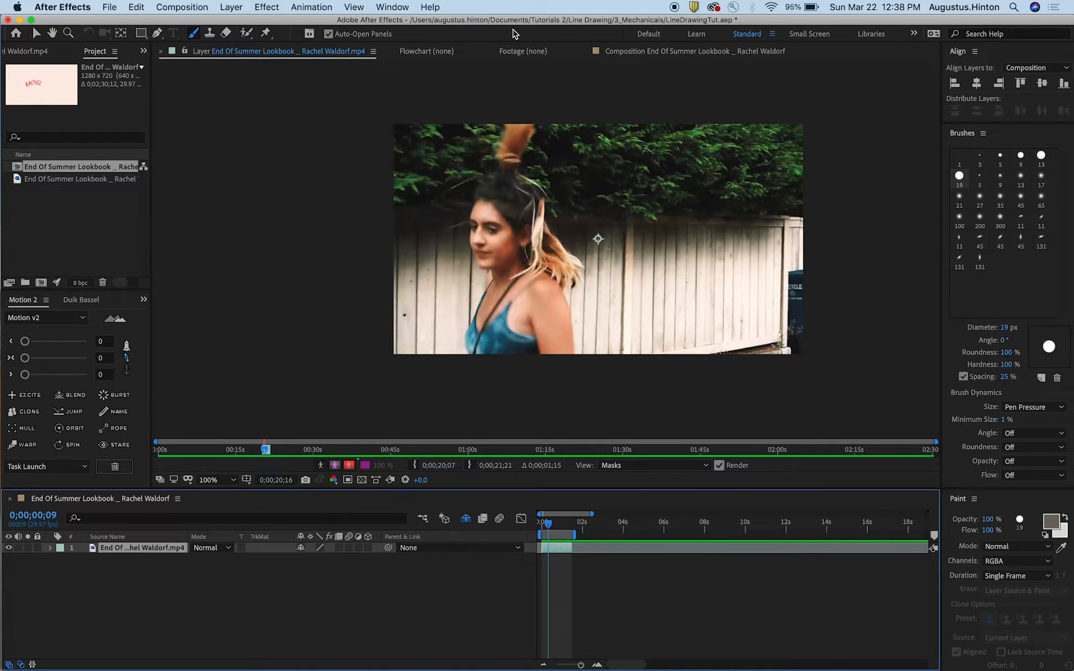
pyautogui.moveTo(548, 527)
pyautogui.mouseDown()
pyautogui.moveTo(538, 528)
pyautogui.moveTo(558, 529)
pyautogui.mouseUp()
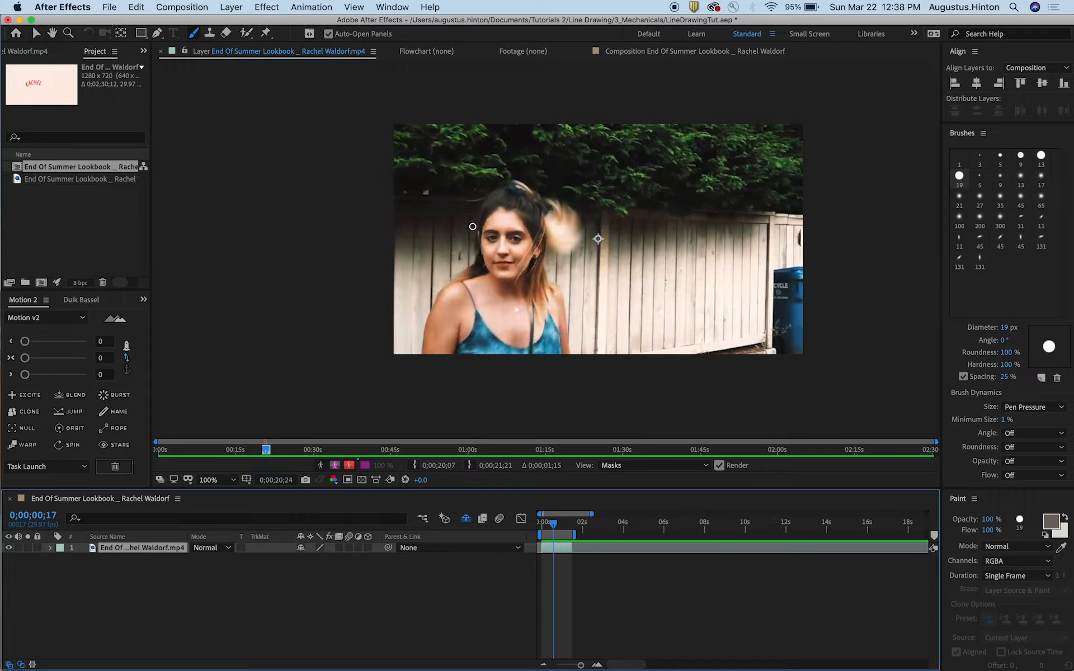
pyautogui.moveTo(552, 527); pyautogui.dragTo(563, 528)
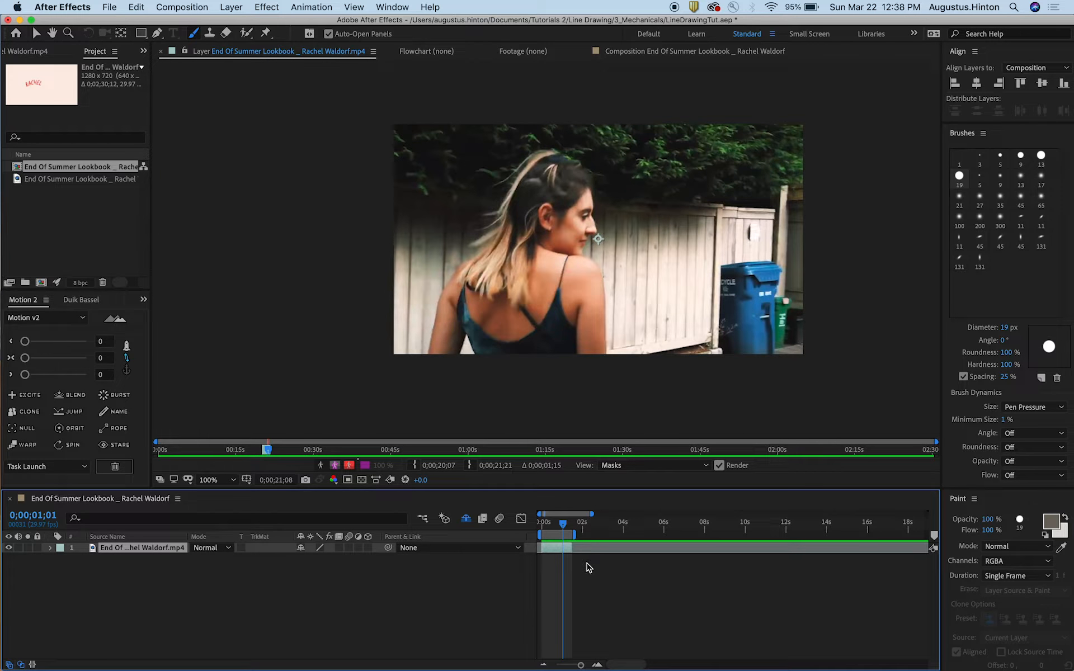
pyautogui.moveTo(553, 526); pyautogui.dragTo(515, 527)
pyautogui.press('space')
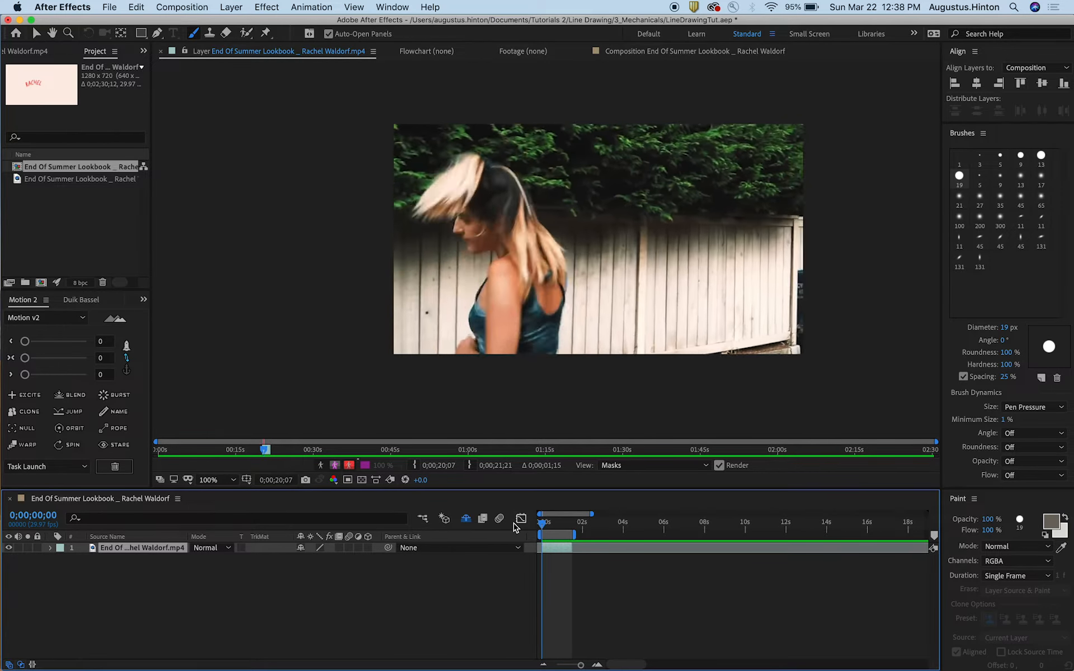
pyautogui.click(564, 526)
pyautogui.moveTo(565, 526); pyautogui.dragTo(540, 525)
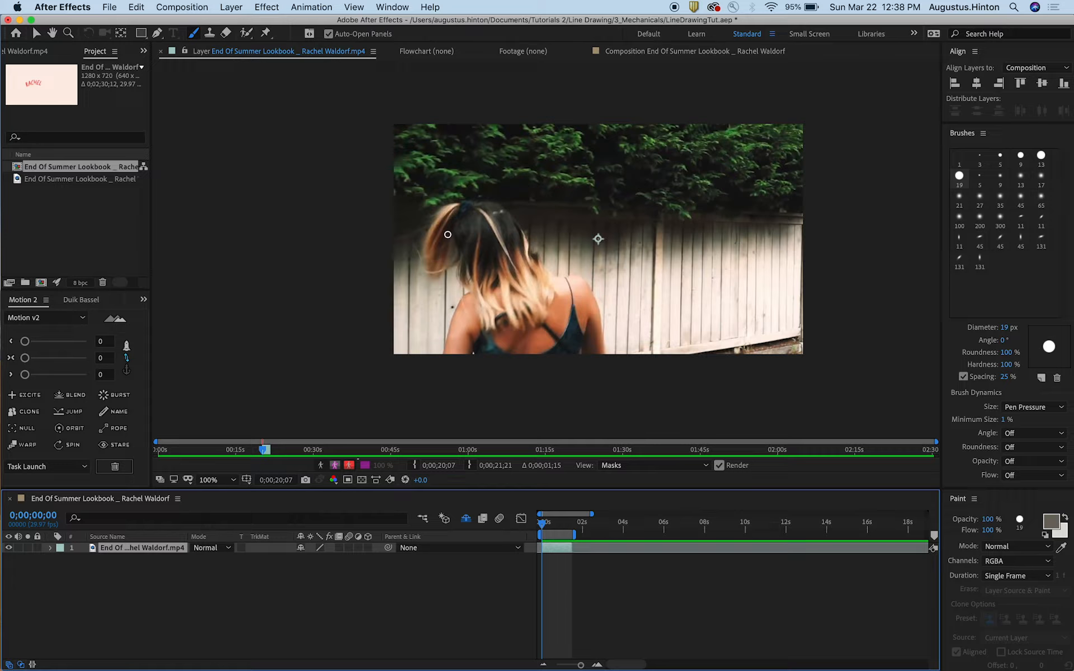
pyautogui.press('space')
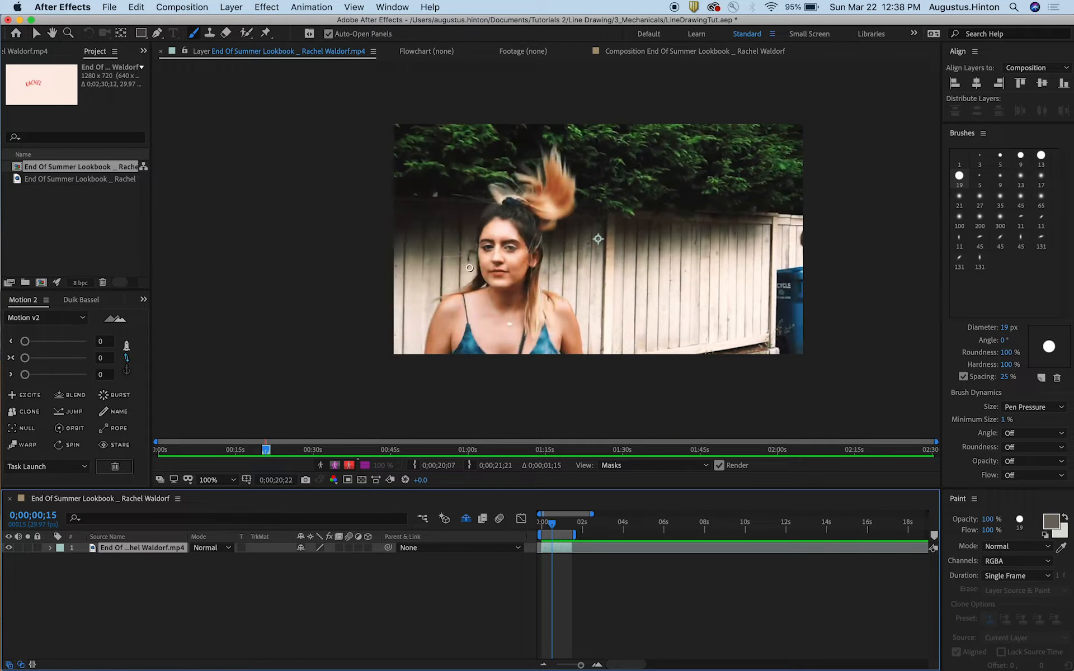
pyautogui.click(563, 524)
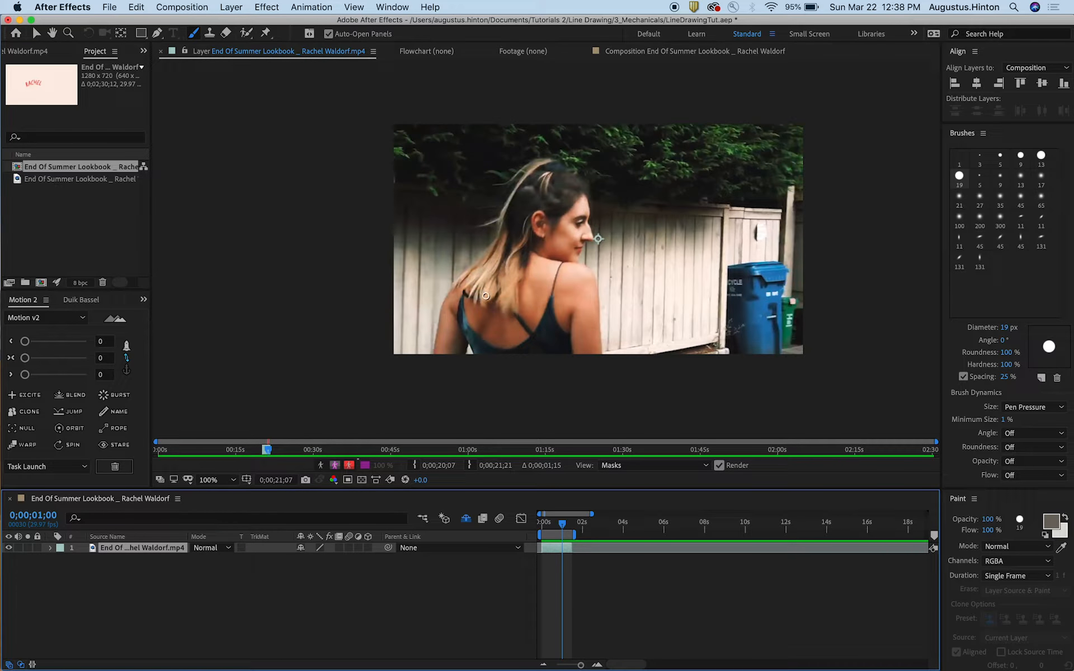
pyautogui.moveTo(562, 524); pyautogui.dragTo(556, 523)
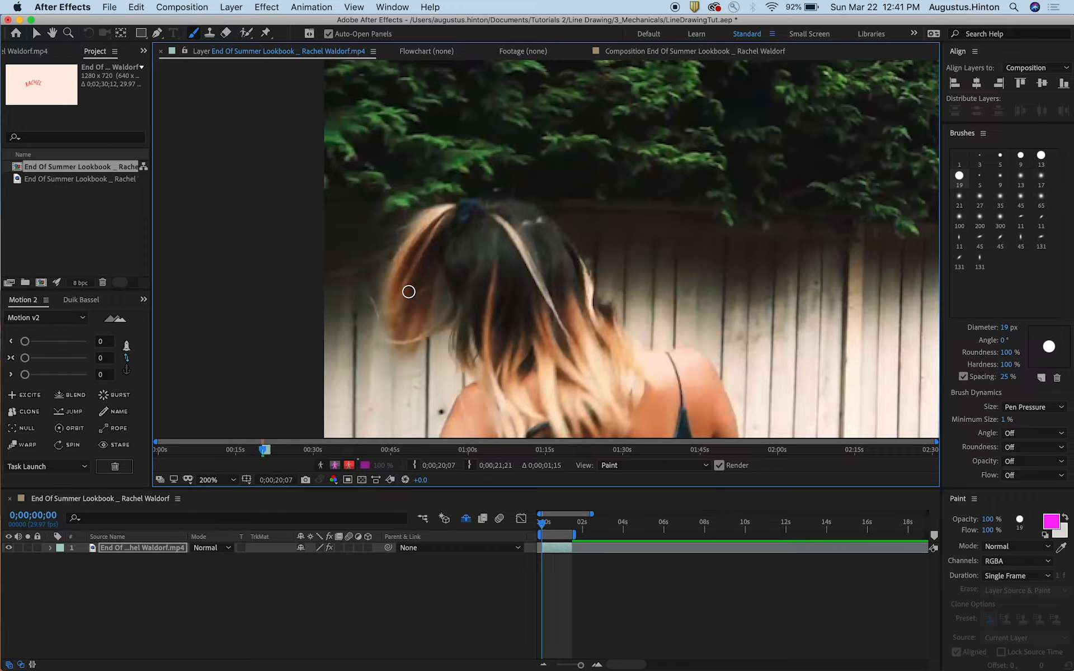
# - Step forward and back frame by frame through the clip's opening to study the ponytail's path
pyautogui.press('super+Right')
pyautogui.press('super+Right')
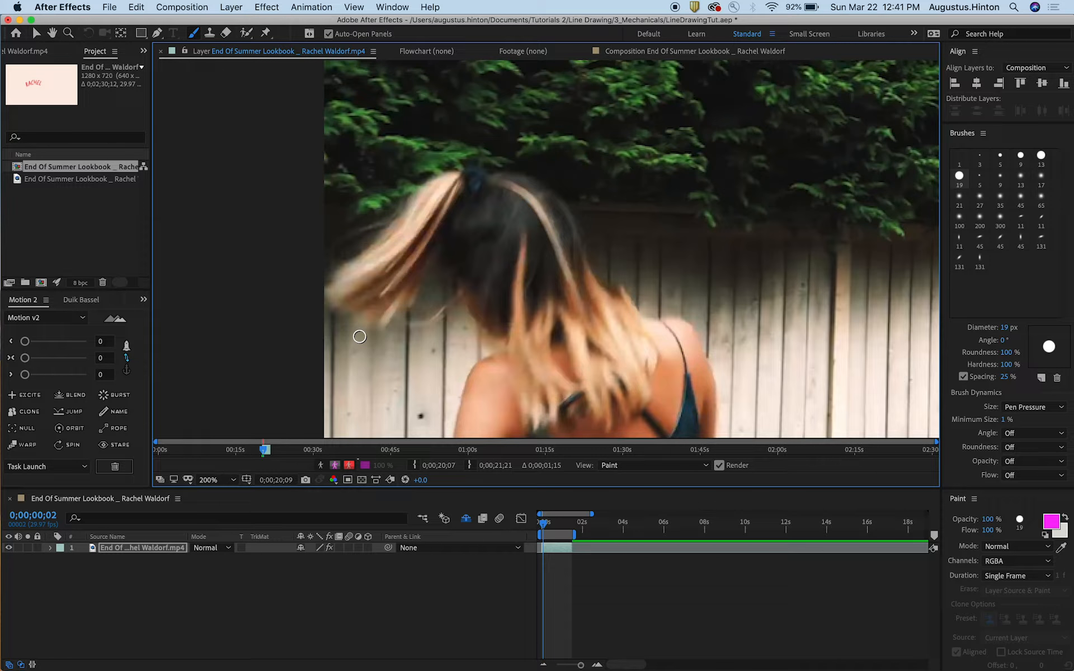
pyautogui.press('super+Right')
pyautogui.press('super+Right')
pyautogui.press('super+Right')
pyautogui.press('super+Right')
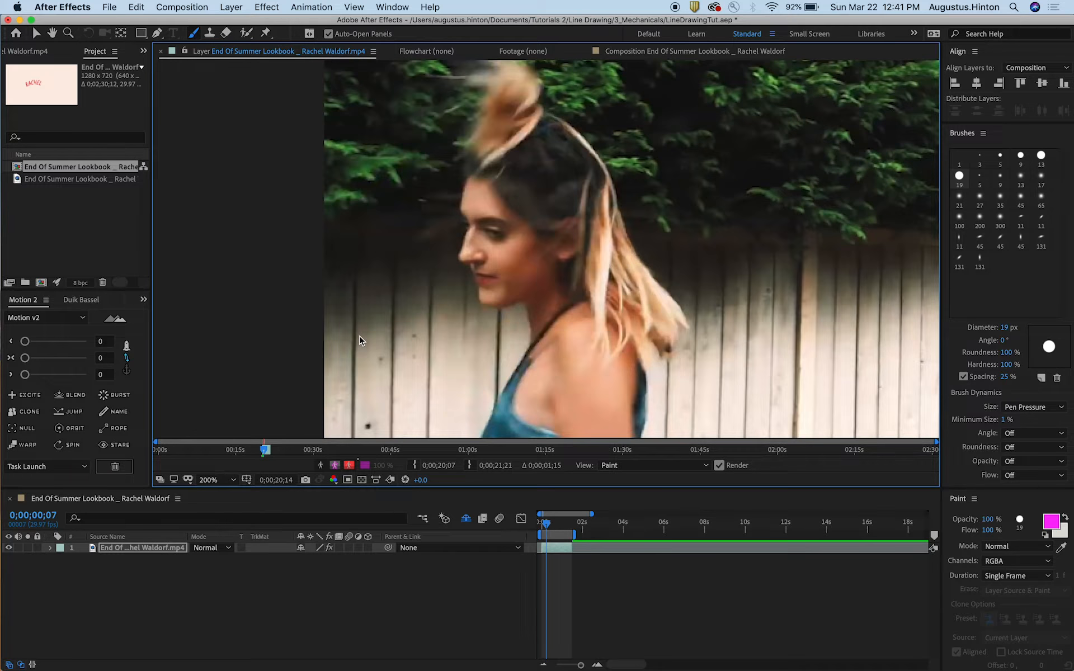
pyautogui.press('super+Left')
pyautogui.press('super+Left')
pyautogui.press('super+Left')
pyautogui.press('super+Left')
pyautogui.press('super+Left')
pyautogui.press('super+Left')
pyautogui.press('super+Left')
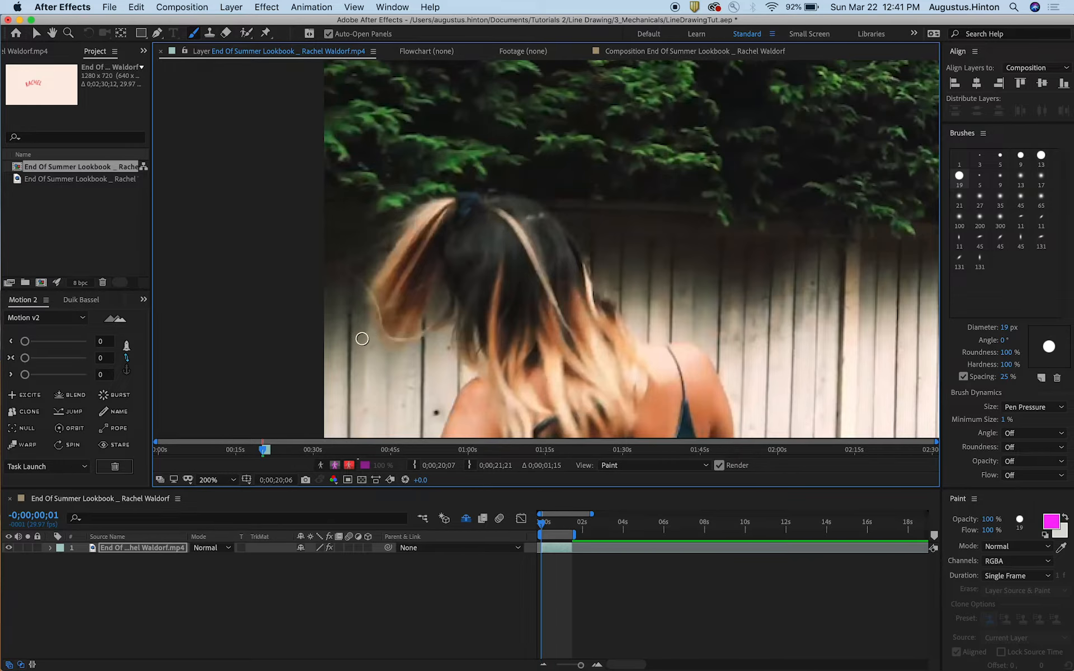
pyautogui.press('super+Right')
pyautogui.press('super+Right')
pyautogui.press('super+Right')
pyautogui.press('super+Right')
pyautogui.press('super+Right')
pyautogui.press('super+Right')
pyautogui.press('super+Right')
pyautogui.press('super+Right')
pyautogui.press('super+Right')
pyautogui.press('super+Right')
pyautogui.press('super+Right')
pyautogui.press('super+Right')
pyautogui.press('super+Left')
pyautogui.press('super+Left')
pyautogui.press('super+Left')
pyautogui.press('super+Left')
pyautogui.press('super+Left')
pyautogui.press('super+Left')
pyautogui.press('super+Left')
pyautogui.press('super+Left')
pyautogui.press('super+Left')
pyautogui.press('super+Left')
pyautogui.press('super+Left')
pyautogui.press('super+Left')
pyautogui.press('super+Right')
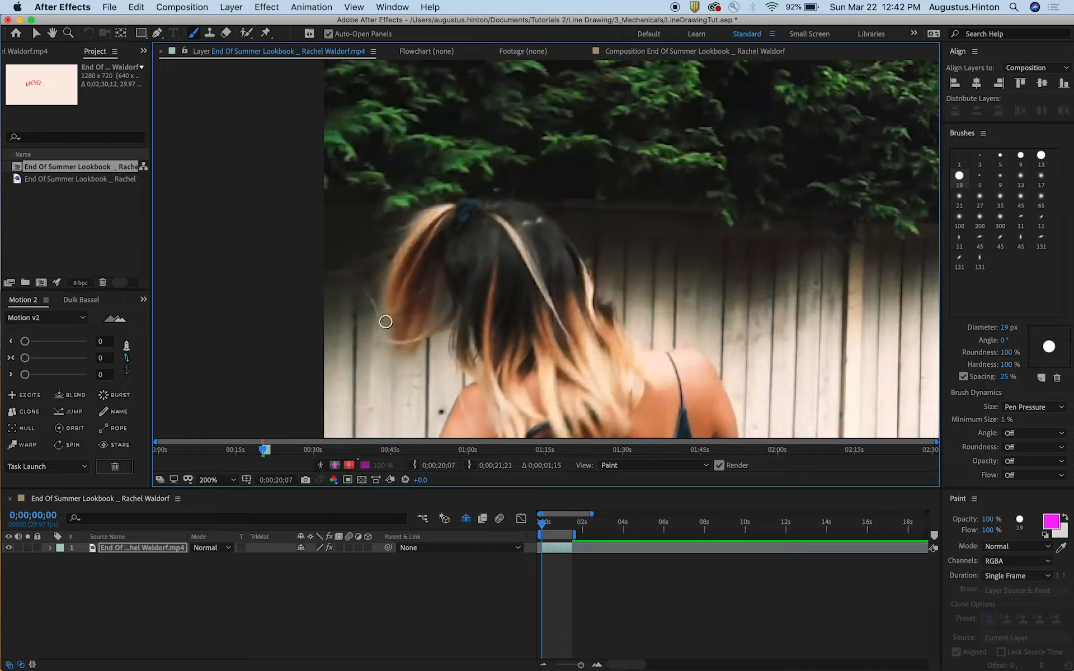
# - Paint small magenta dabs beside the ponytail's tip on frame 0;00;00;00 and compare with the following frame
pyautogui.click(382, 320)
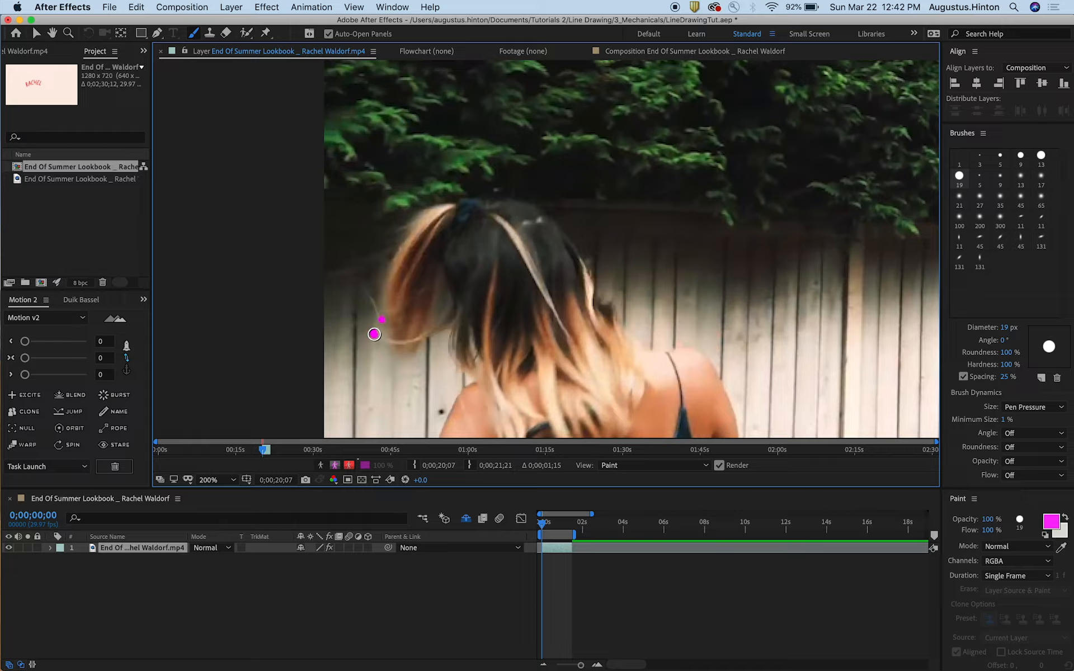
pyautogui.click(392, 353)
pyautogui.press('super+Right')
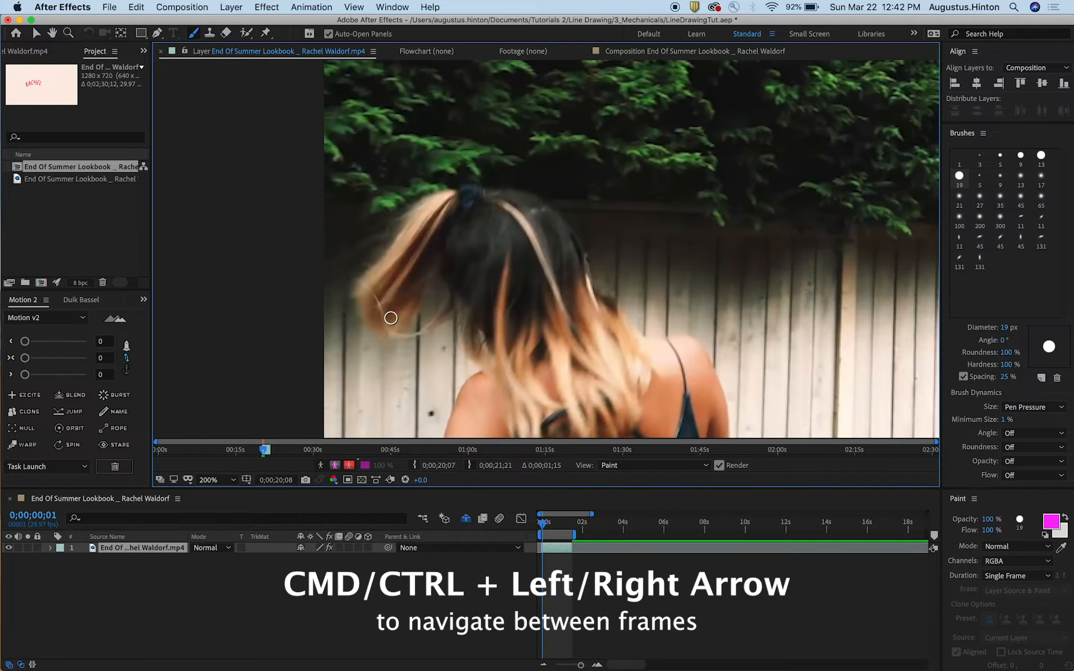
pyautogui.press('super+Left')
# - Paint short magenta strokes around the outer edge of the ponytail's tip on frame 0;00;00;01
pyautogui.press('super+Right')
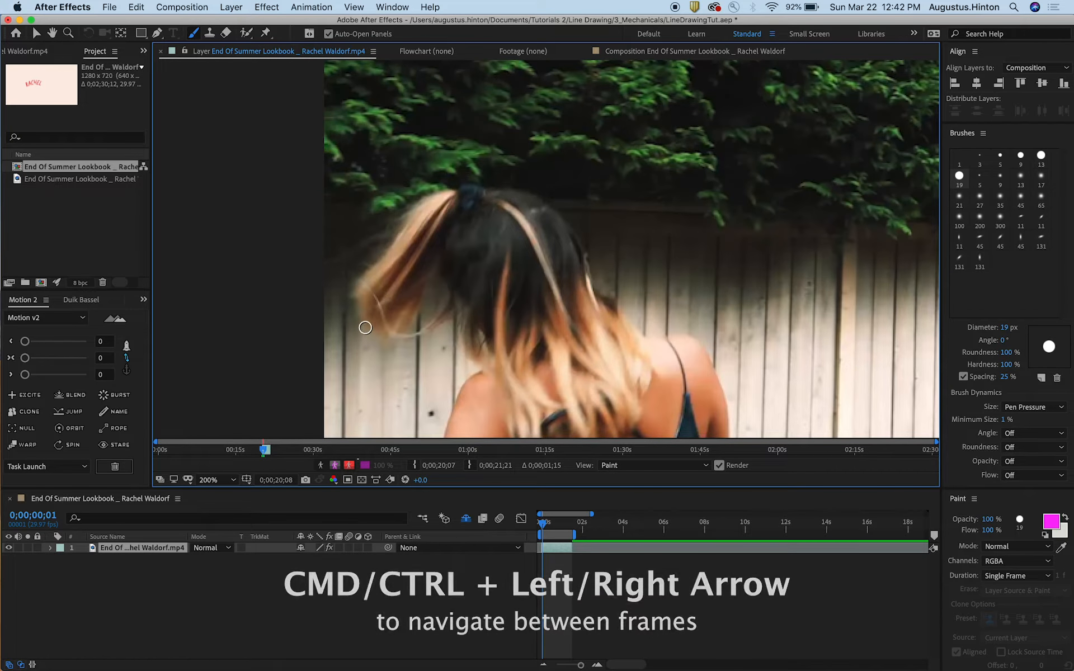
pyautogui.click(354, 315)
pyautogui.moveTo(354, 315)
pyautogui.mouseDown()
pyautogui.moveTo(342, 296)
pyautogui.moveTo(358, 288)
pyautogui.mouseUp()
pyautogui.click(376, 331)
pyautogui.moveTo(376, 331); pyautogui.dragTo(364, 330)
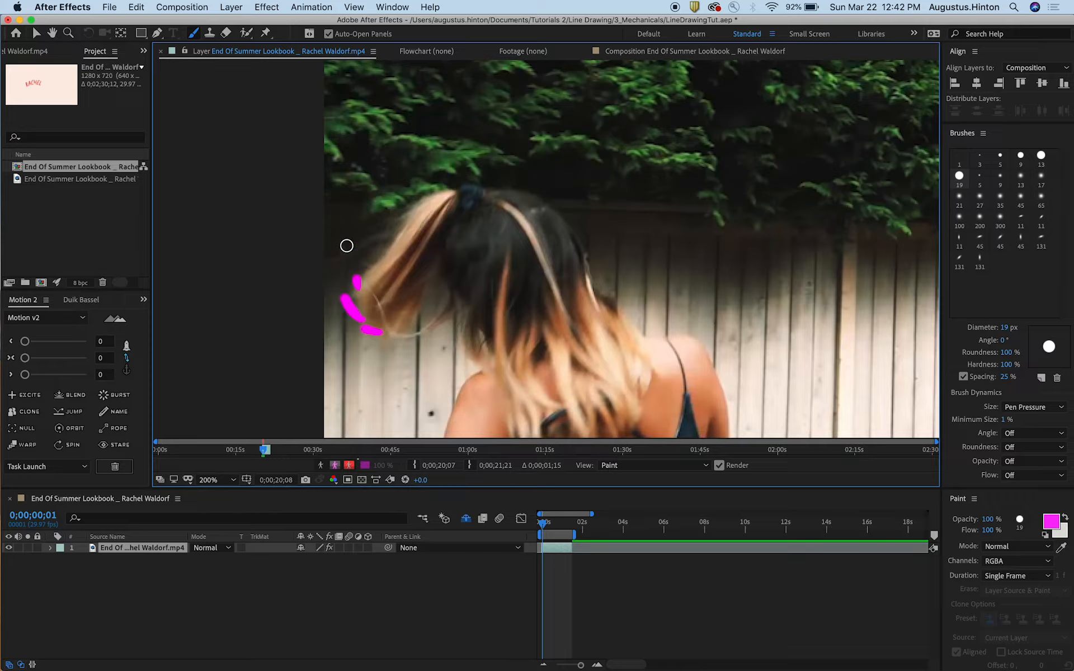
# - Paint curved magenta accent strokes around the ponytail's tip on frame 0;00;00;02, undoing a misplaced stroke
pyautogui.press('pagedown')
pyautogui.moveTo(380, 198); pyautogui.dragTo(407, 204)
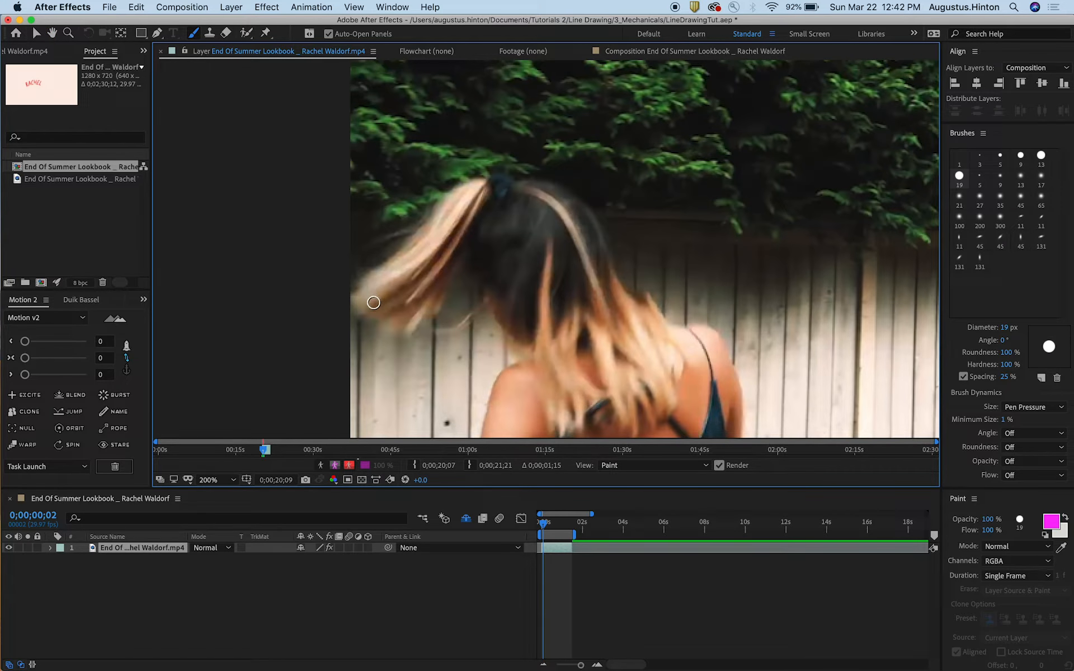
pyautogui.moveTo(361, 295)
pyautogui.mouseDown()
pyautogui.moveTo(364, 308)
pyautogui.moveTo(369, 264)
pyautogui.moveTo(380, 276)
pyautogui.moveTo(388, 264)
pyautogui.mouseUp()
pyautogui.press('super+z')
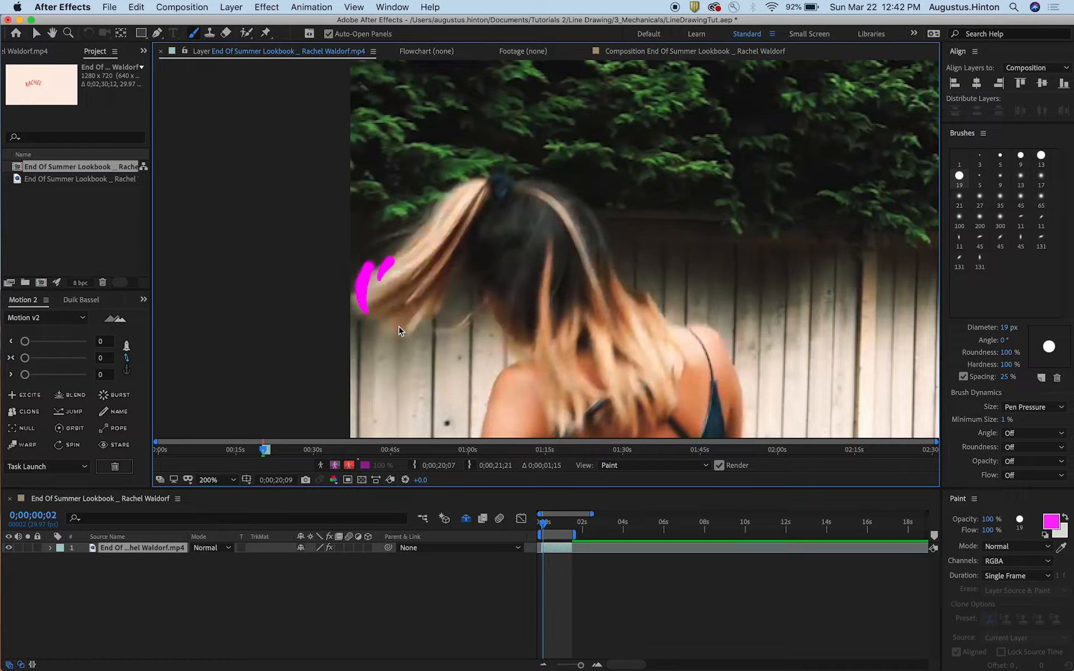
pyautogui.moveTo(371, 321); pyautogui.dragTo(389, 326)
# - Flip between frames 0;00;00;01 and 0;00;00;03 to compare how the painted hair strokes progress
pyautogui.press('super+Right')
pyautogui.press('space')
pyautogui.moveTo(440, 229); pyautogui.dragTo(472, 224)
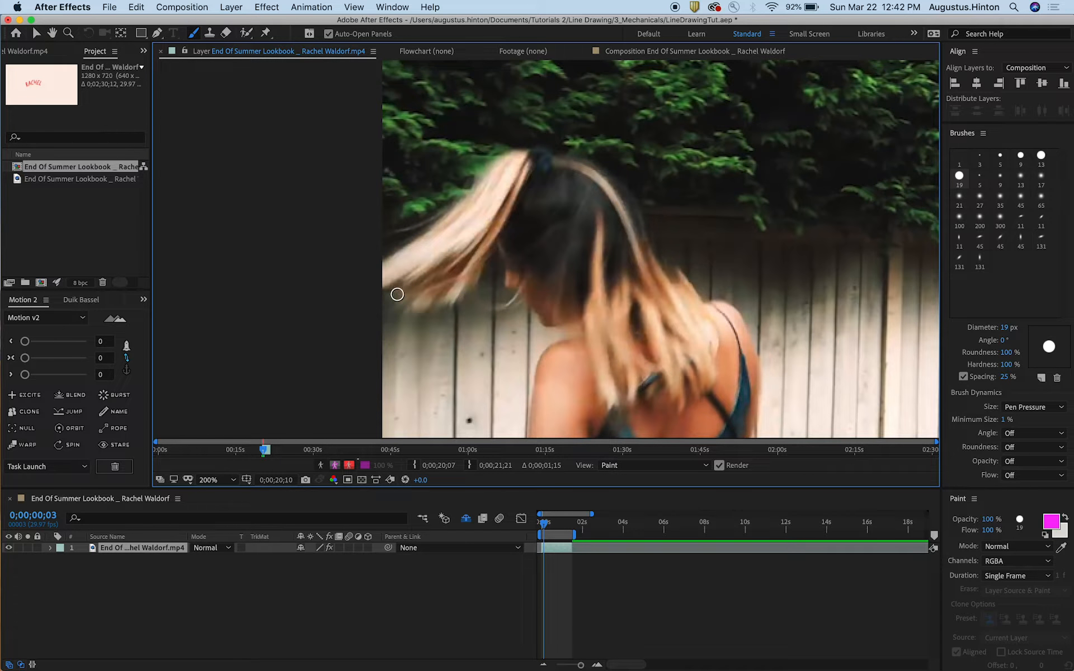
pyautogui.press('super+Left')
pyautogui.press('super+Left')
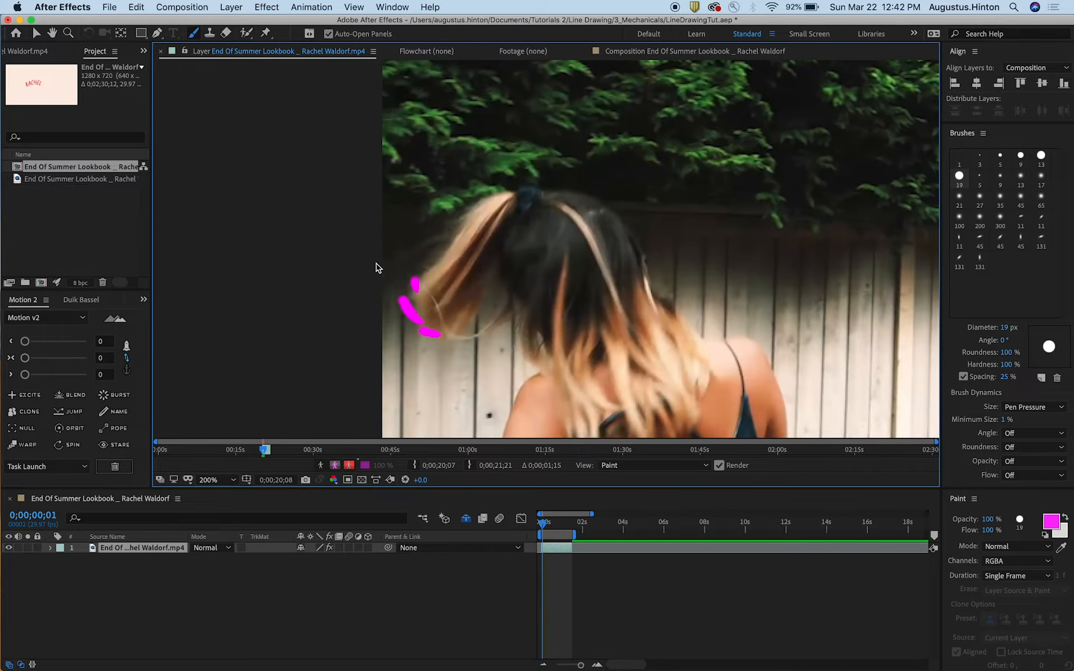
pyautogui.press('super+Right')
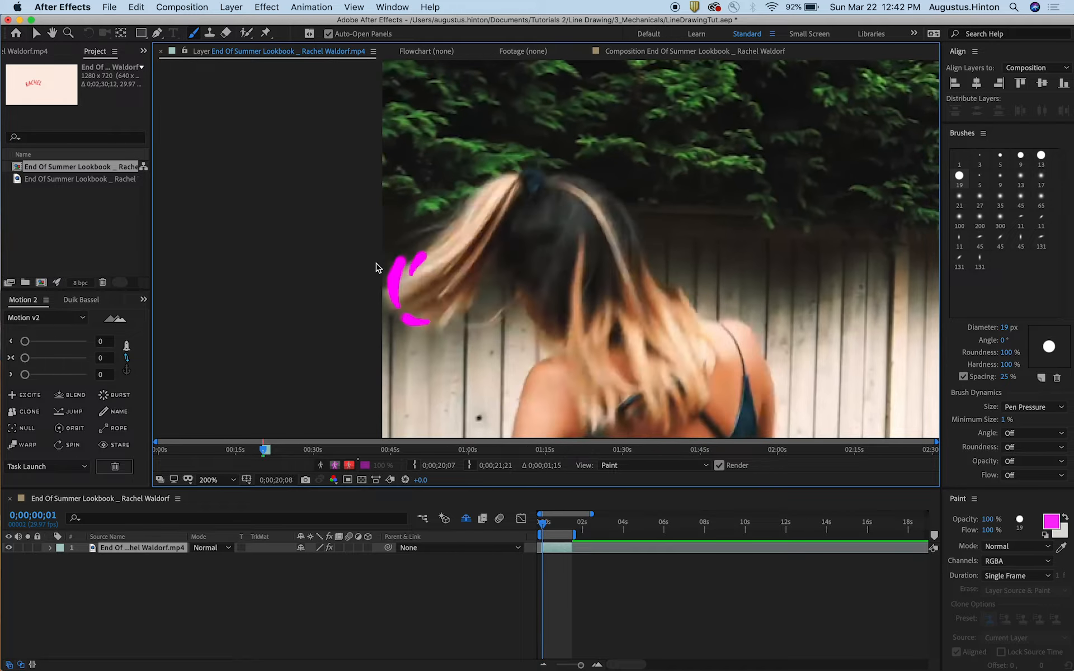
pyautogui.press('super+Left')
pyautogui.press('super+Right')
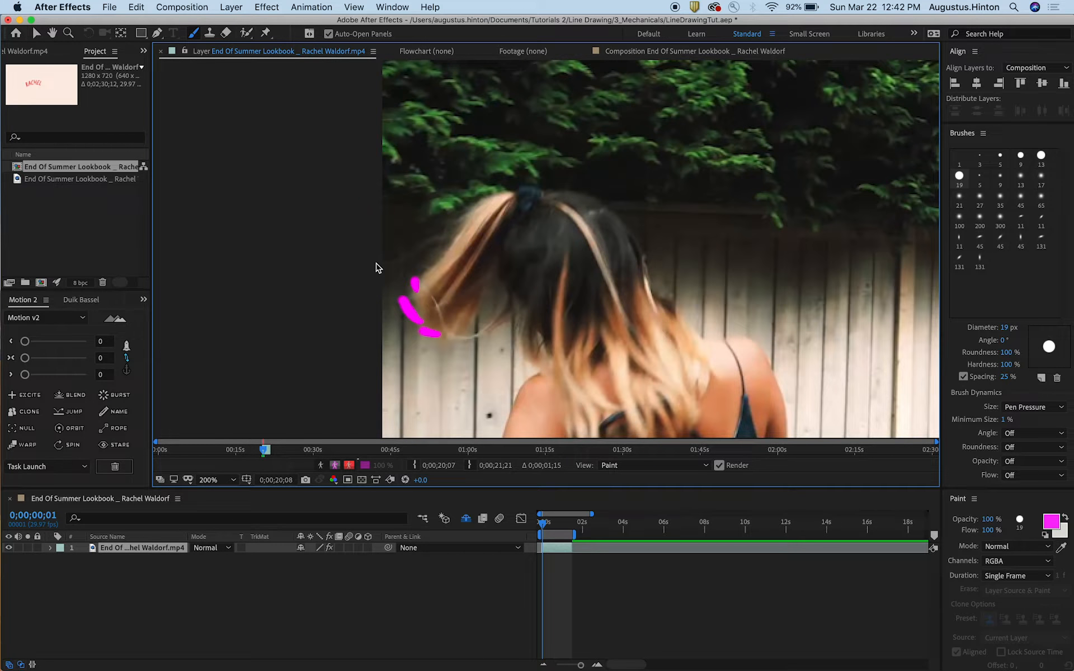
pyautogui.press('super+Right')
pyautogui.press('super+Right')
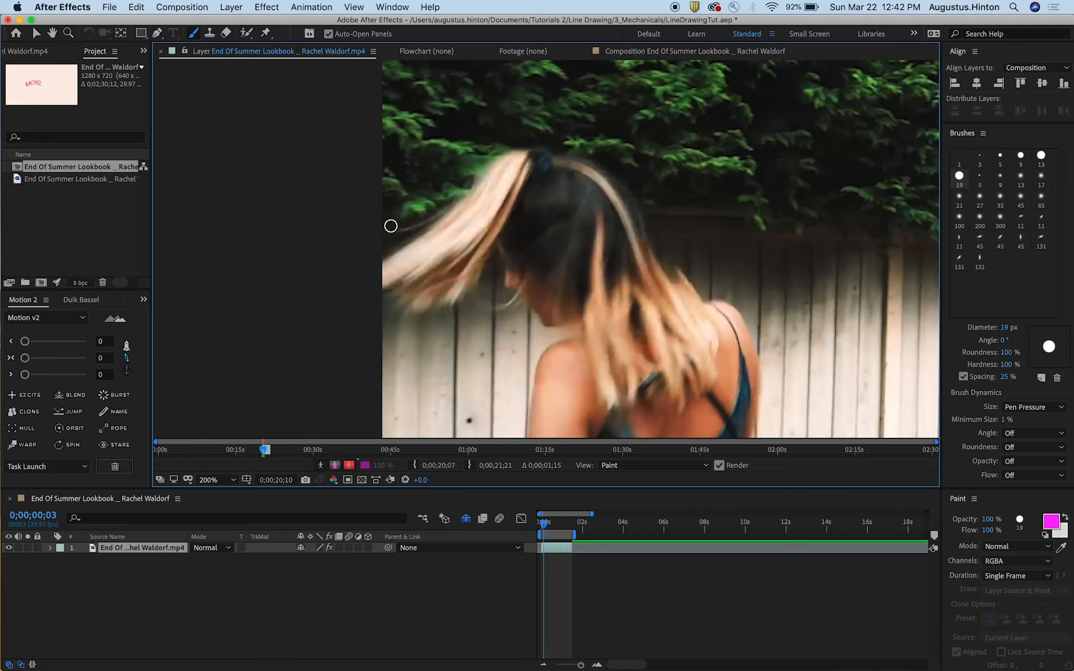
# - Paint curved magenta accent strokes over the ponytail's end on frame 0;00;00;03, undoing unwanted strokes
pyautogui.moveTo(388, 274)
pyautogui.mouseDown()
pyautogui.moveTo(401, 235)
pyautogui.moveTo(396, 253)
pyautogui.moveTo(414, 229)
pyautogui.moveTo(427, 245)
pyautogui.mouseUp()
pyautogui.press('super+z')
pyautogui.press('super+z')
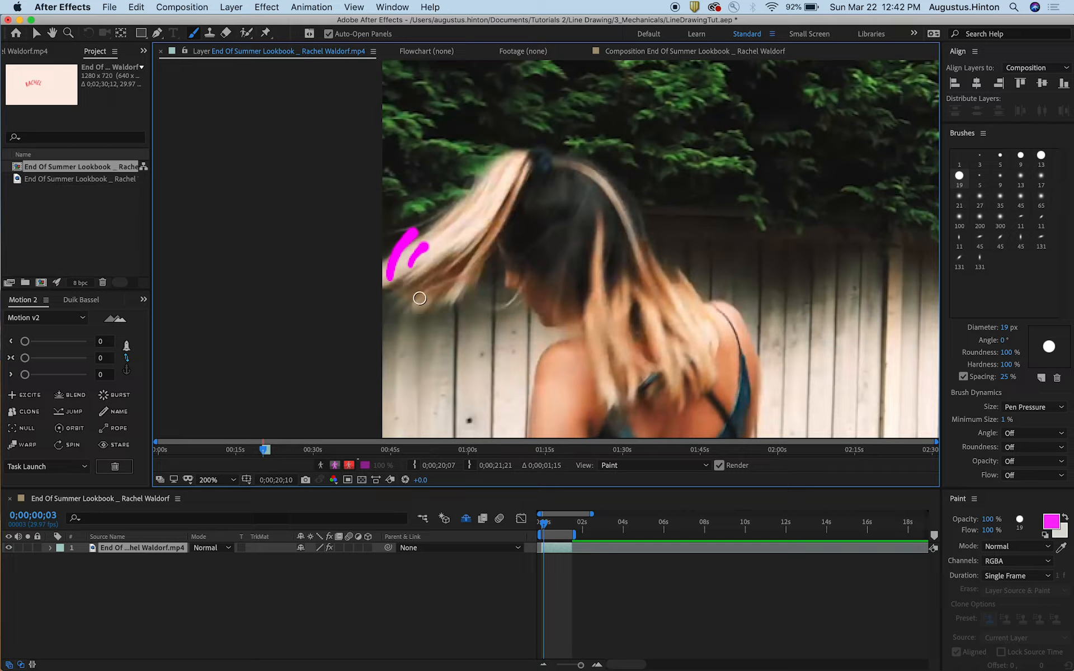
pyautogui.moveTo(417, 306); pyautogui.dragTo(408, 281)
# - Paint curved magenta accent strokes over the ponytail's tip on frame 0;00;00;04, undoing a misplaced stroke
pyautogui.press('pagedown')
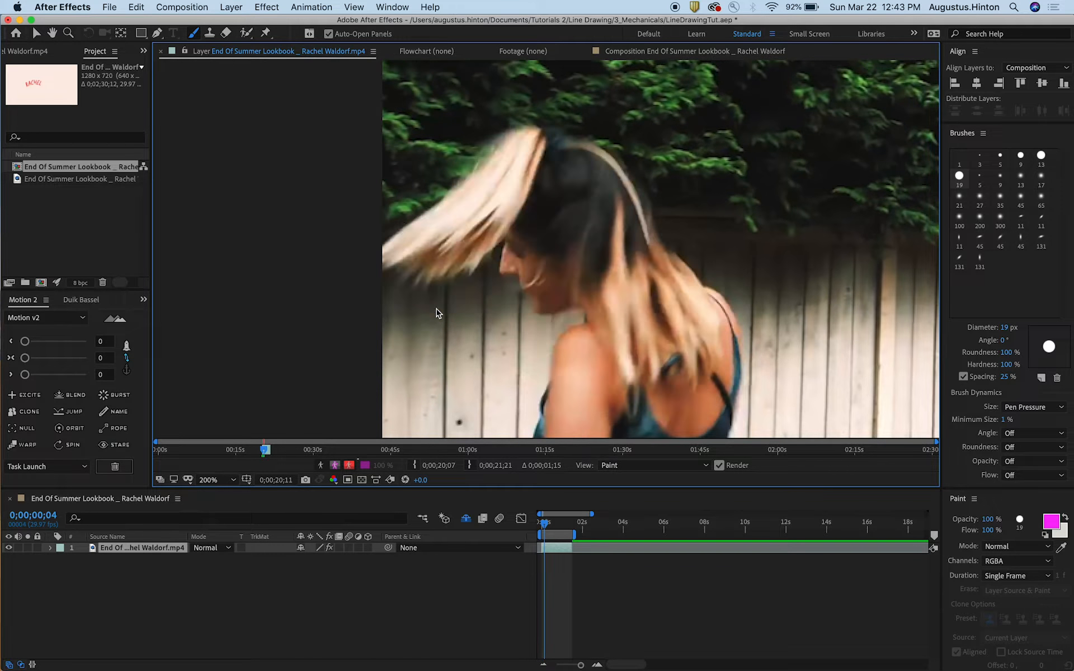
pyautogui.moveTo(416, 253); pyautogui.dragTo(454, 219)
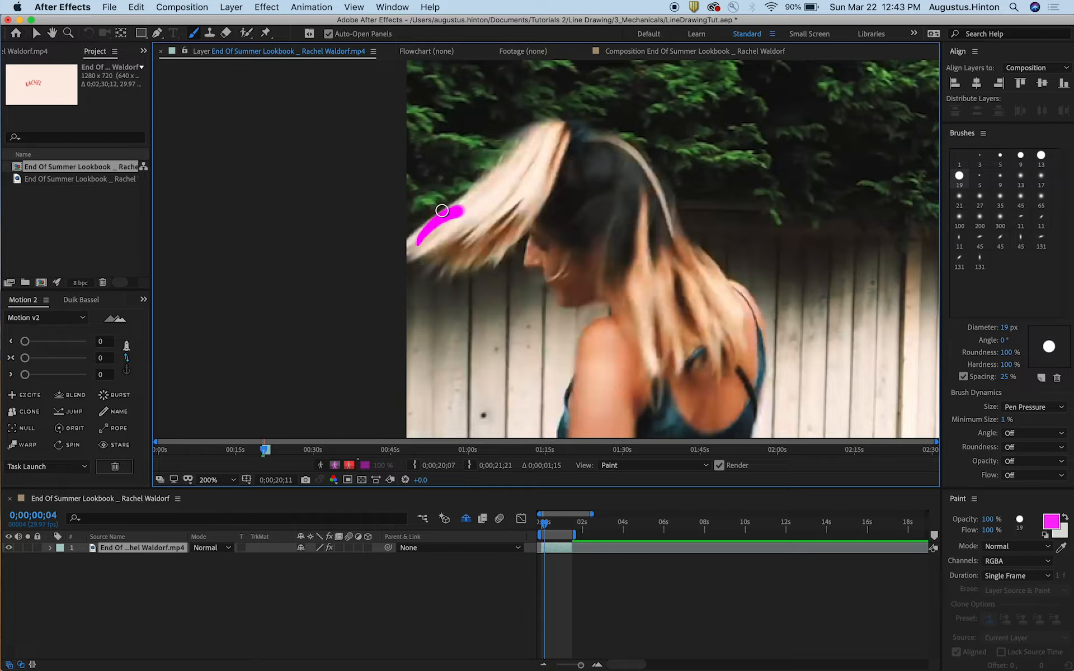
pyautogui.press('super+z')
pyautogui.press('pageup')
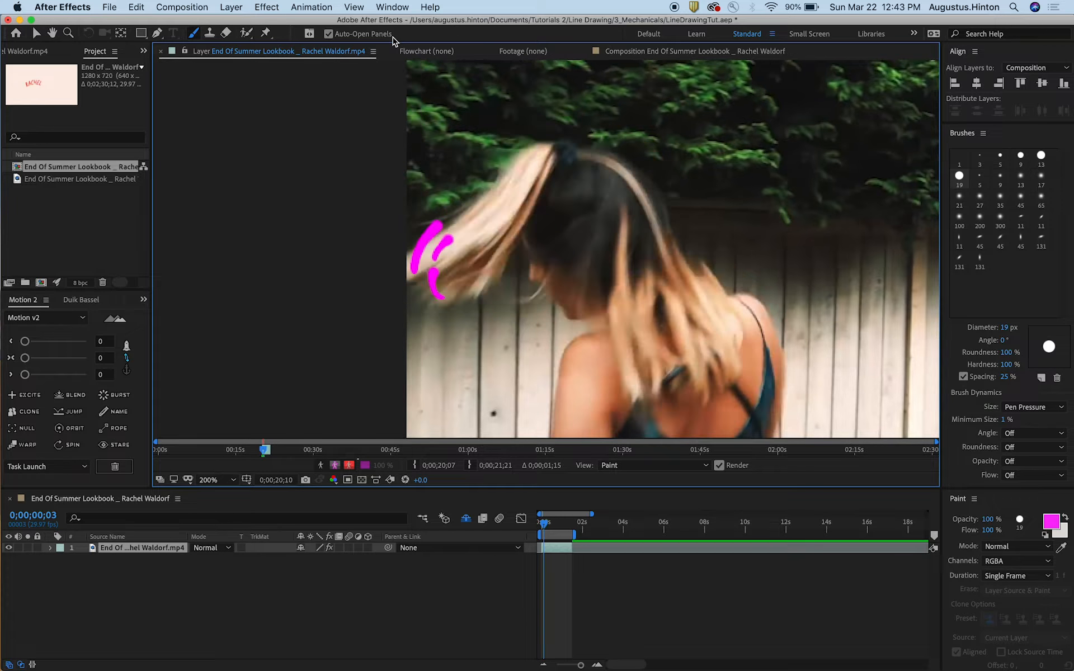
pyautogui.press('pagedown')
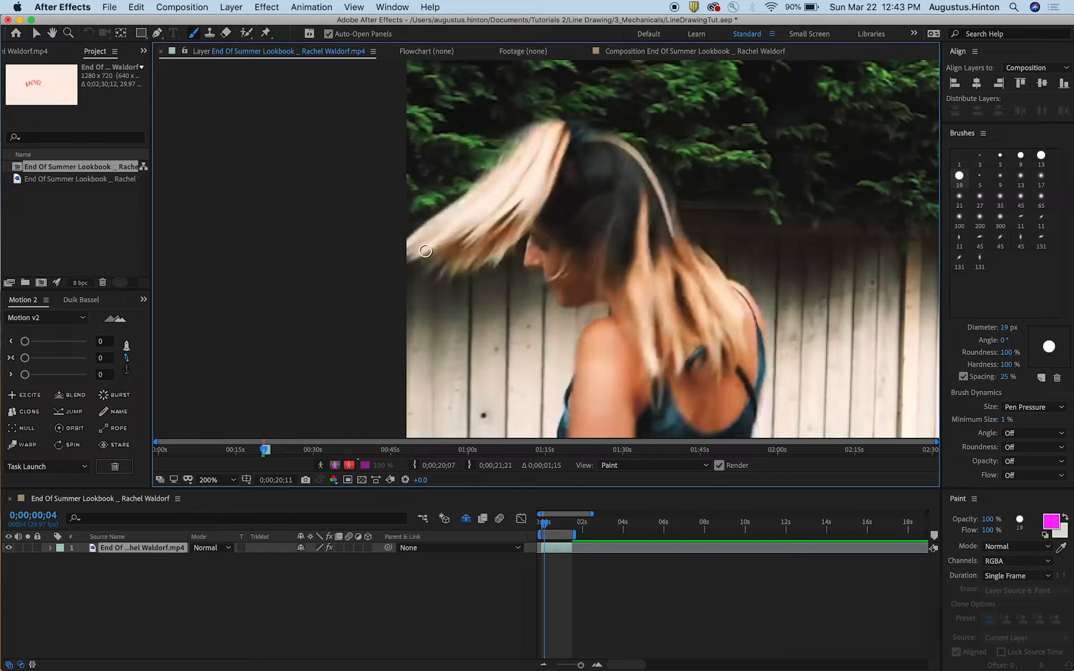
pyautogui.moveTo(422, 250)
pyautogui.mouseDown()
pyautogui.moveTo(449, 206)
pyautogui.moveTo(459, 221)
pyautogui.moveTo(438, 259)
pyautogui.mouseUp()
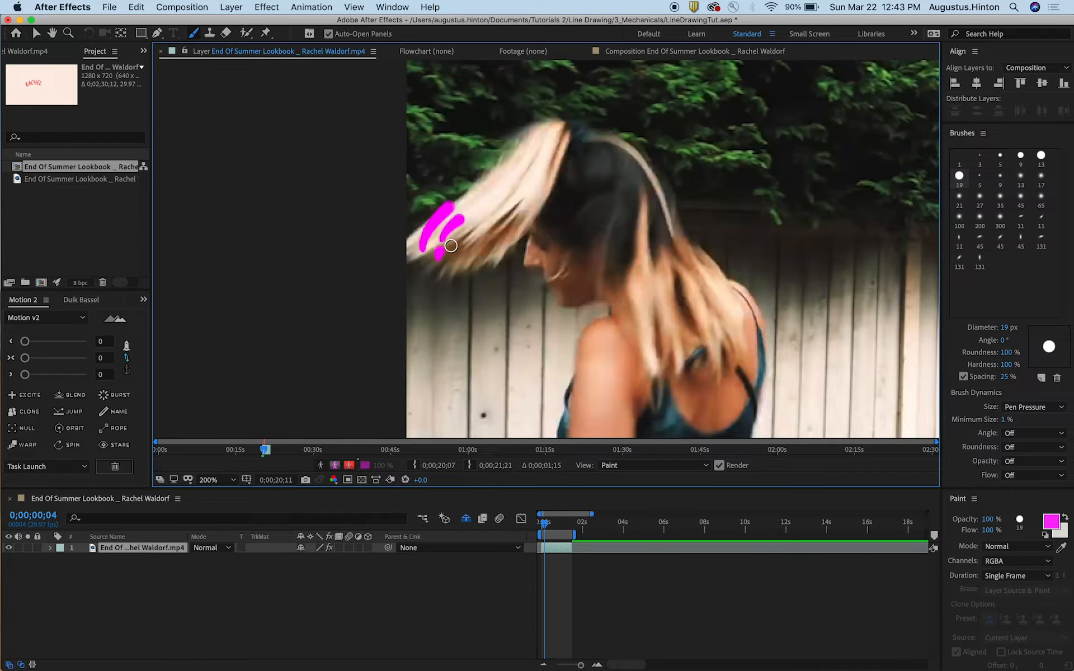
pyautogui.press('pagedown')
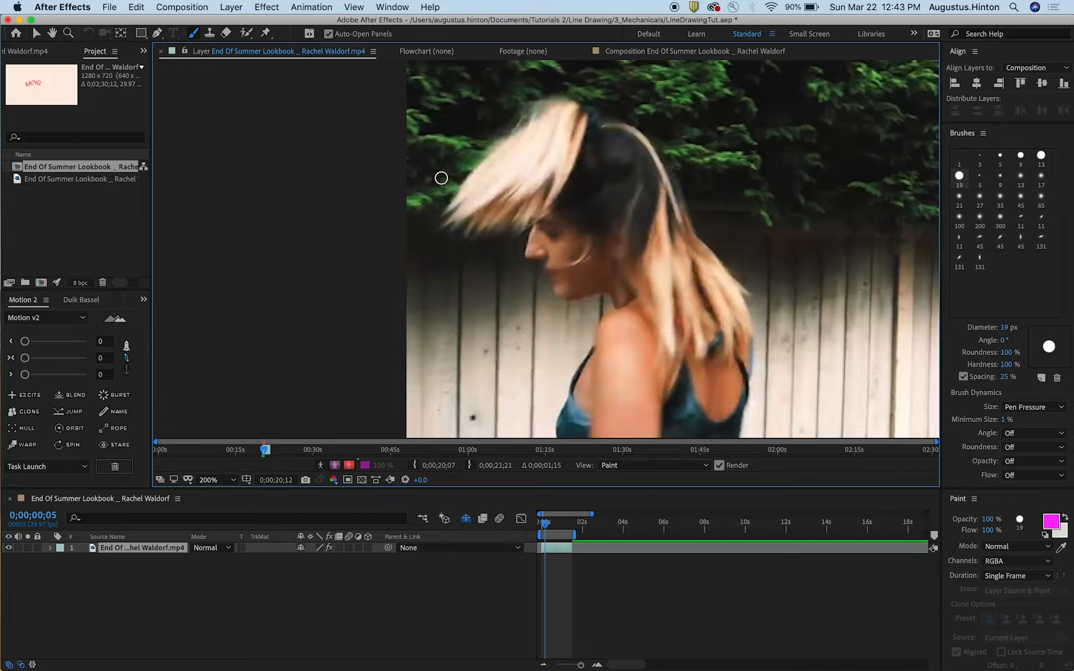
pyautogui.press('pageup')
pyautogui.press('pageup')
pyautogui.press('pagedown')
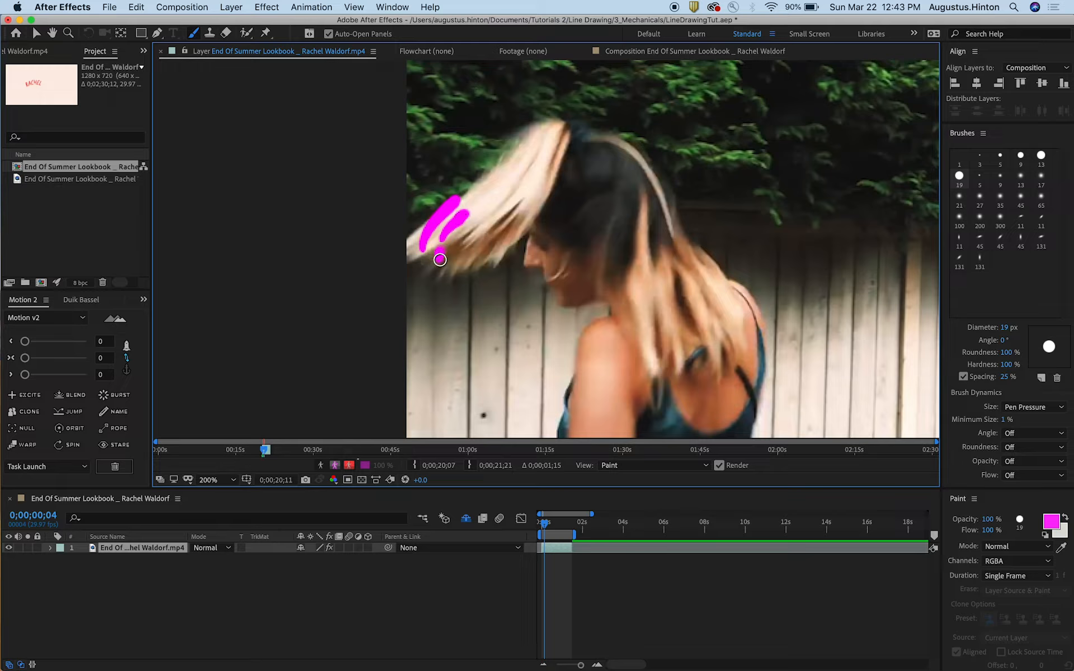
pyautogui.moveTo(439, 250); pyautogui.dragTo(444, 275)
# - Flip between frames 0;00;00;03 and 0;00;00;05 to compare the painted strokes with the ponytail's movement
pyautogui.press('super+Left')
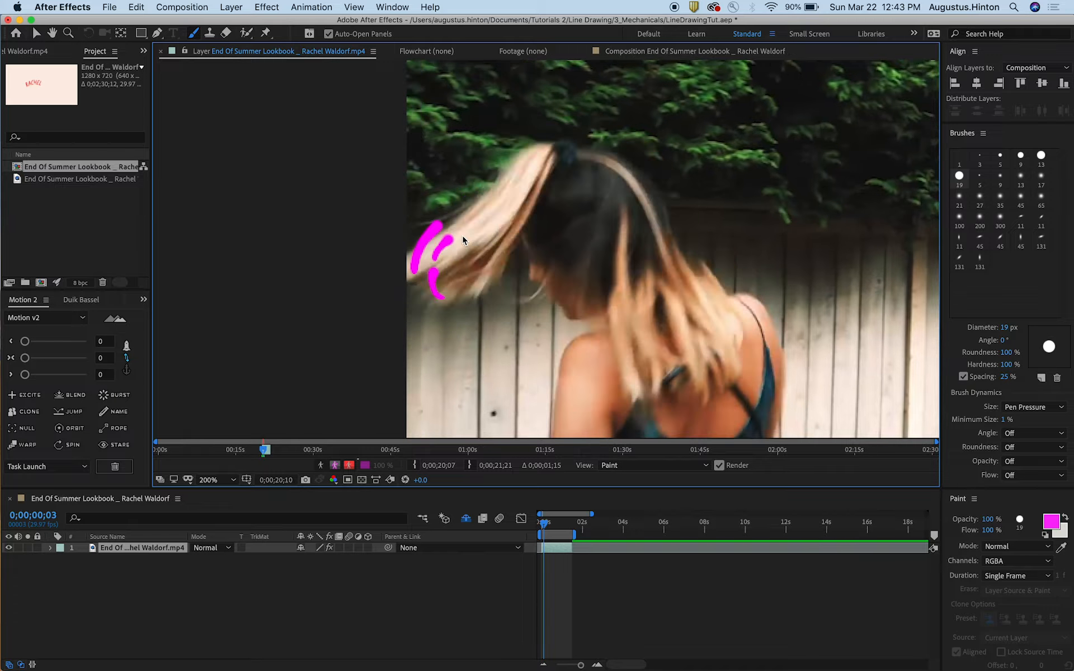
pyautogui.press('super+Right')
pyautogui.press('super+Right')
pyautogui.press('super+Left')
pyautogui.press('super+Right')
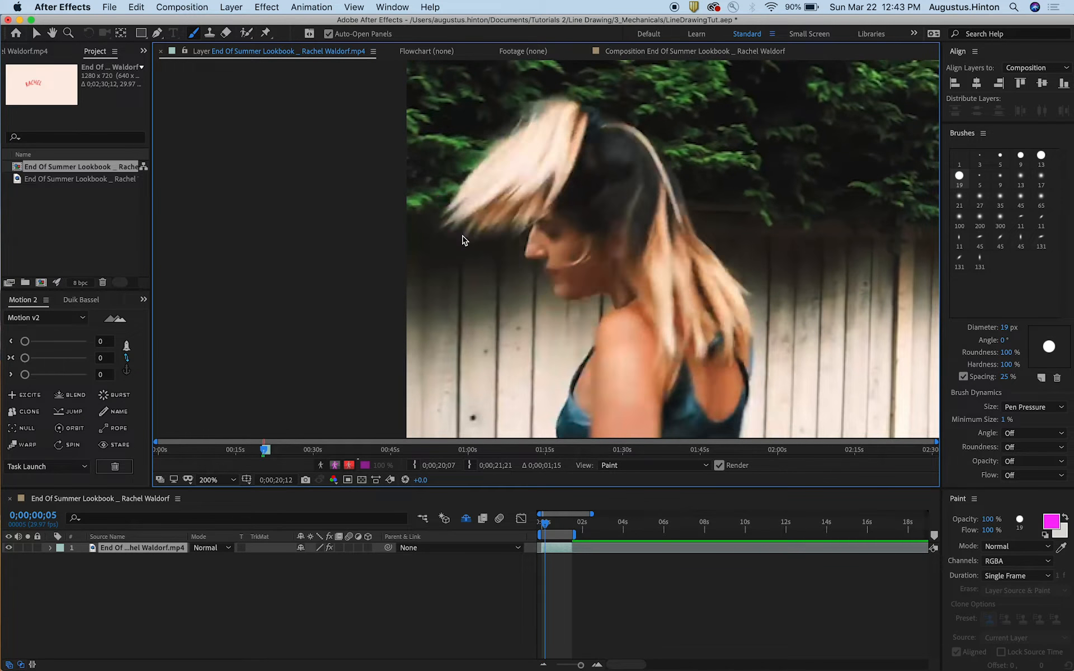
pyautogui.press('super+Left')
pyautogui.press('super+Right')
# - Paint magenta accent strokes along the ponytail on frame 0;00;00;05, undoing unwanted strokes
pyautogui.moveTo(439, 223); pyautogui.dragTo(502, 158)
pyautogui.moveTo(471, 201); pyautogui.dragTo(520, 159)
pyautogui.moveTo(457, 235); pyautogui.dragTo(523, 171)
pyautogui.press('super+z')
pyautogui.press('super+z')
pyautogui.moveTo(468, 232)
pyautogui.mouseDown()
pyautogui.moveTo(493, 204)
pyautogui.moveTo(488, 188)
pyautogui.moveTo(513, 166)
pyautogui.moveTo(485, 204)
pyautogui.moveTo(496, 195)
pyautogui.mouseUp()
pyautogui.press('super+z')
pyautogui.press('super+z')
# - Paint three diagonal magenta strokes, one long and two shorter, across the raised ponytail on frame 0;00;00;06
pyautogui.press('pagedown')
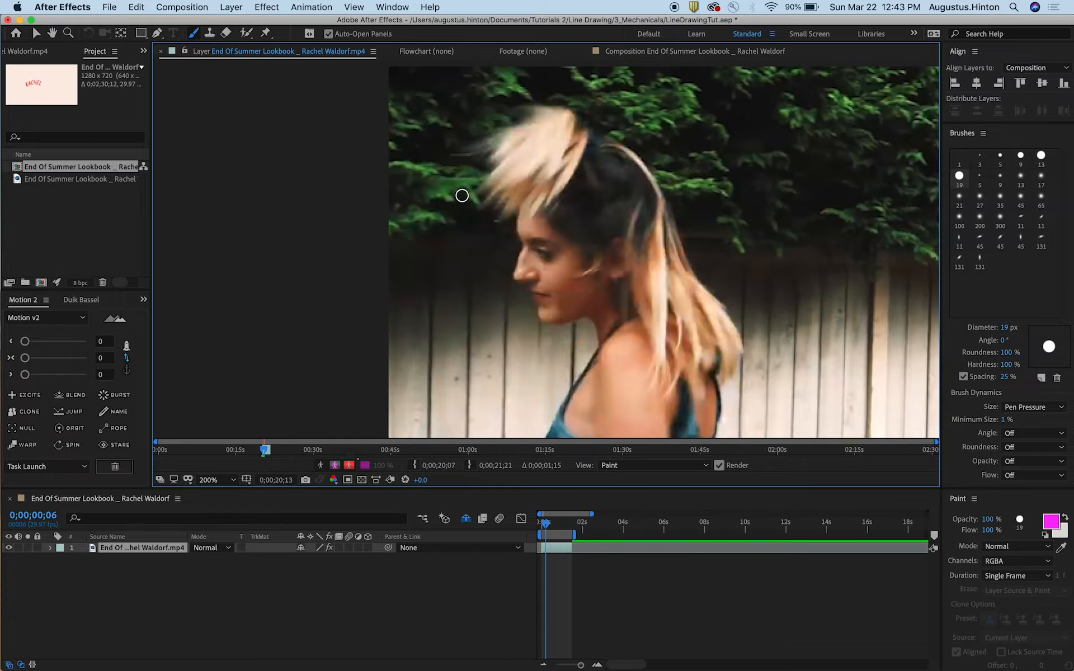
pyautogui.moveTo(460, 197); pyautogui.dragTo(567, 122)
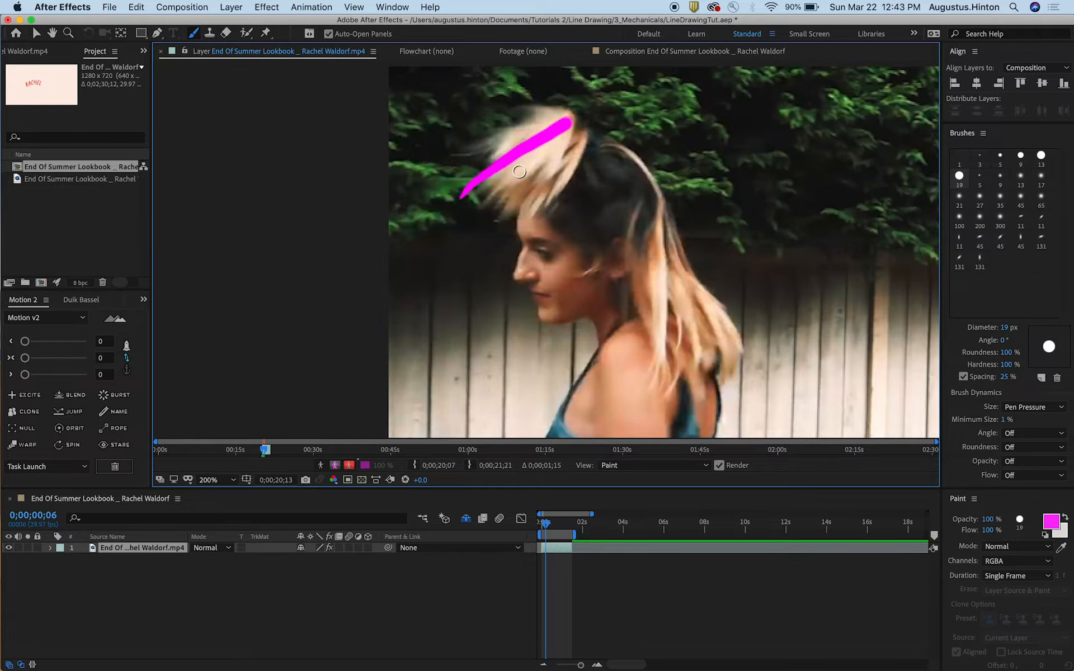
pyautogui.moveTo(509, 178); pyautogui.dragTo(561, 146)
pyautogui.moveTo(490, 207); pyautogui.dragTo(518, 190)
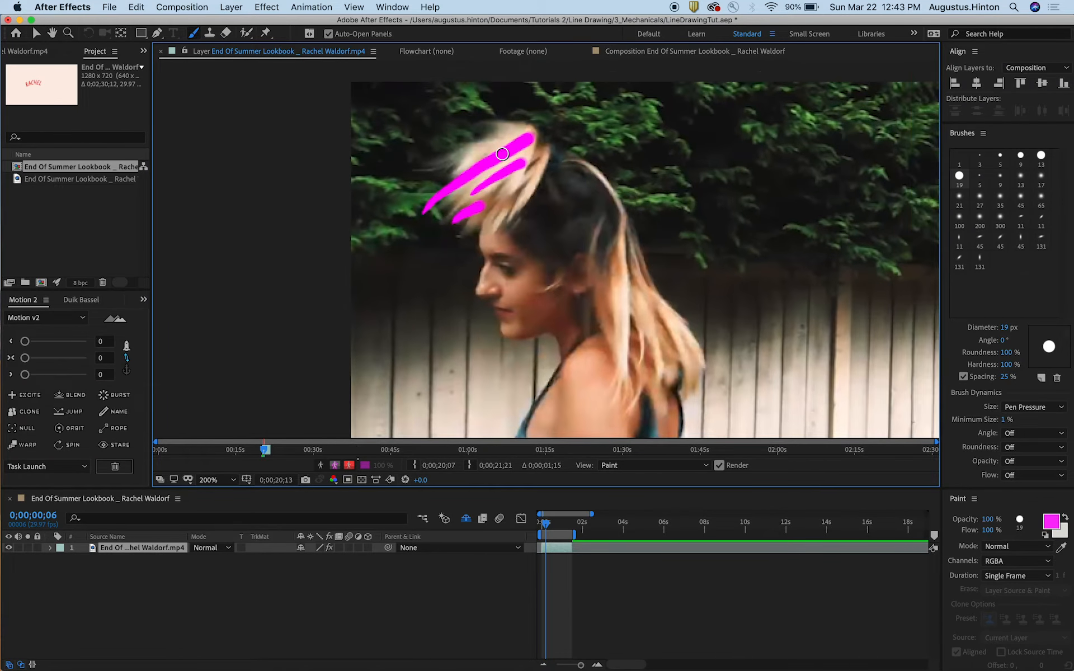
# - Step ahead through the unpainted frames to 0;00;00;15 and back to 0;00;00;07 to study the ponytail's swing
pyautogui.press('pagedown')
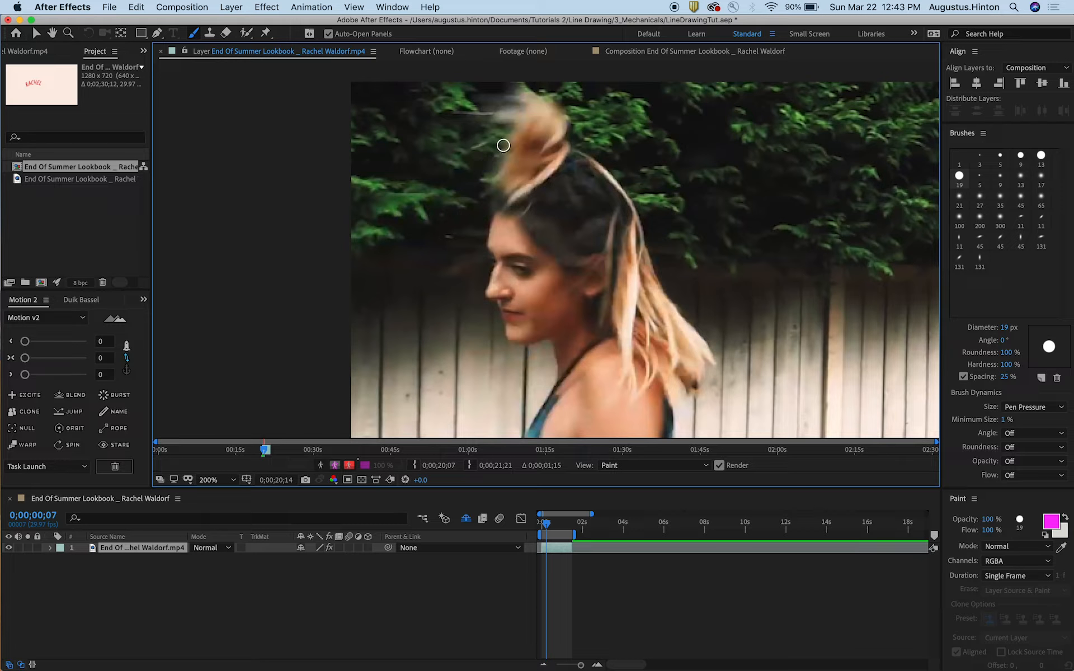
pyautogui.press('pagedown')
pyautogui.press('pagedown')
pyautogui.press('pagedown')
pyautogui.press('pagedown')
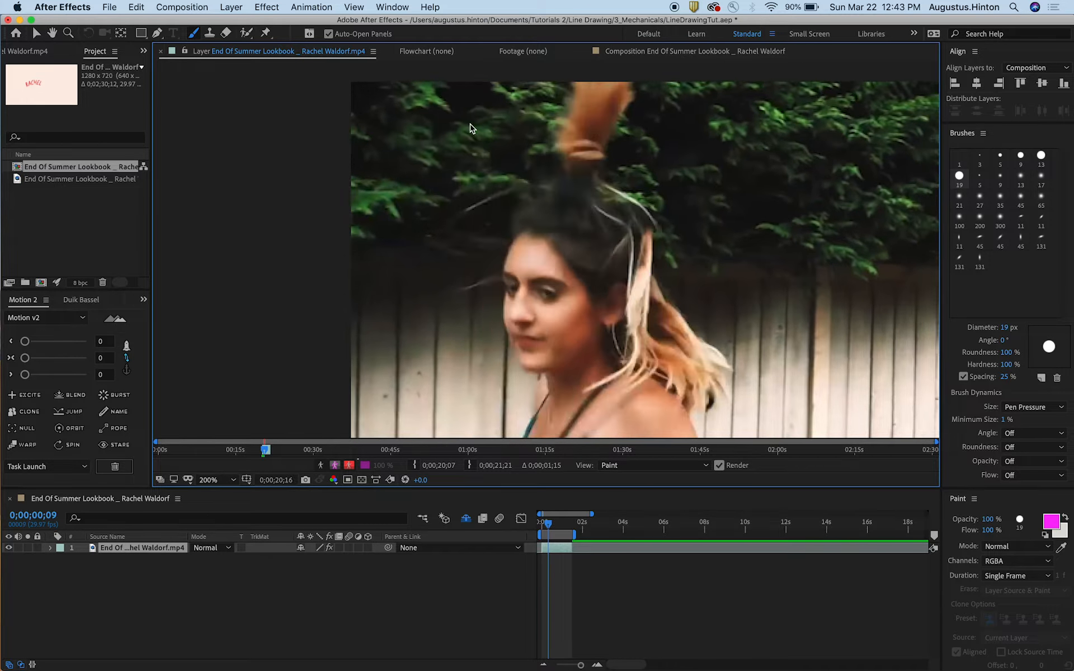
pyautogui.press('pagedown')
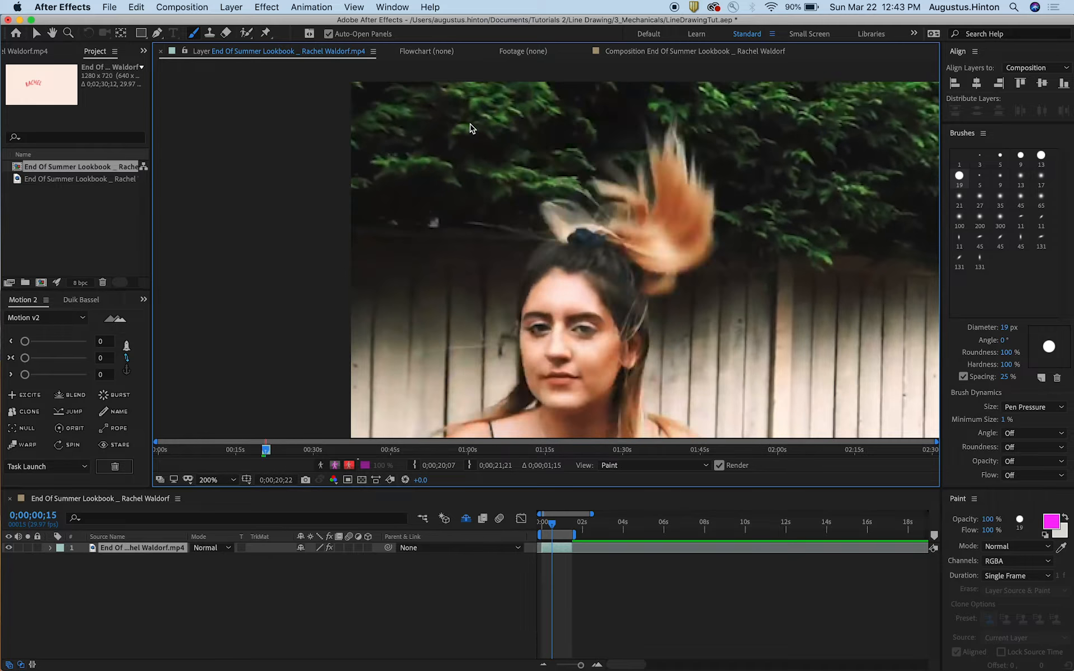
pyautogui.press('pageup')
pyautogui.press('pageup')
pyautogui.press('pageup')
pyautogui.press('pageup')
pyautogui.press('pageup')
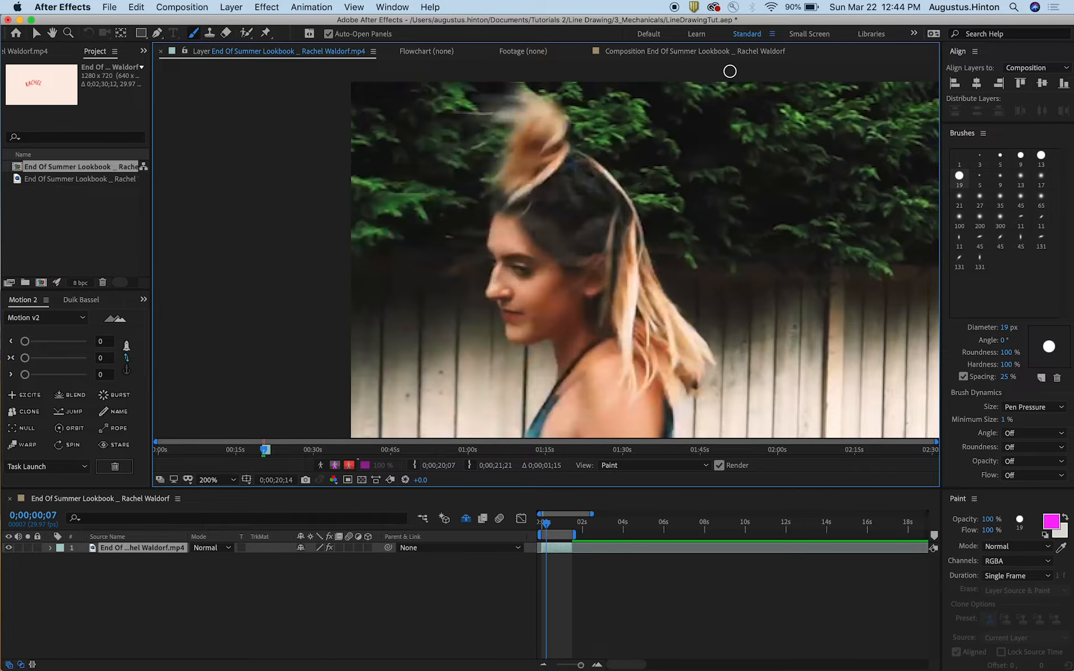
# - Step back through the painted frames to 0;00;00;02 and return to 0;00;00;07 to review the strokes' progression
pyautogui.press('pageup')
pyautogui.press('pageup')
pyautogui.press('pageup')
pyautogui.press('pageup')
pyautogui.press('pageup')
pyautogui.press('pageup')
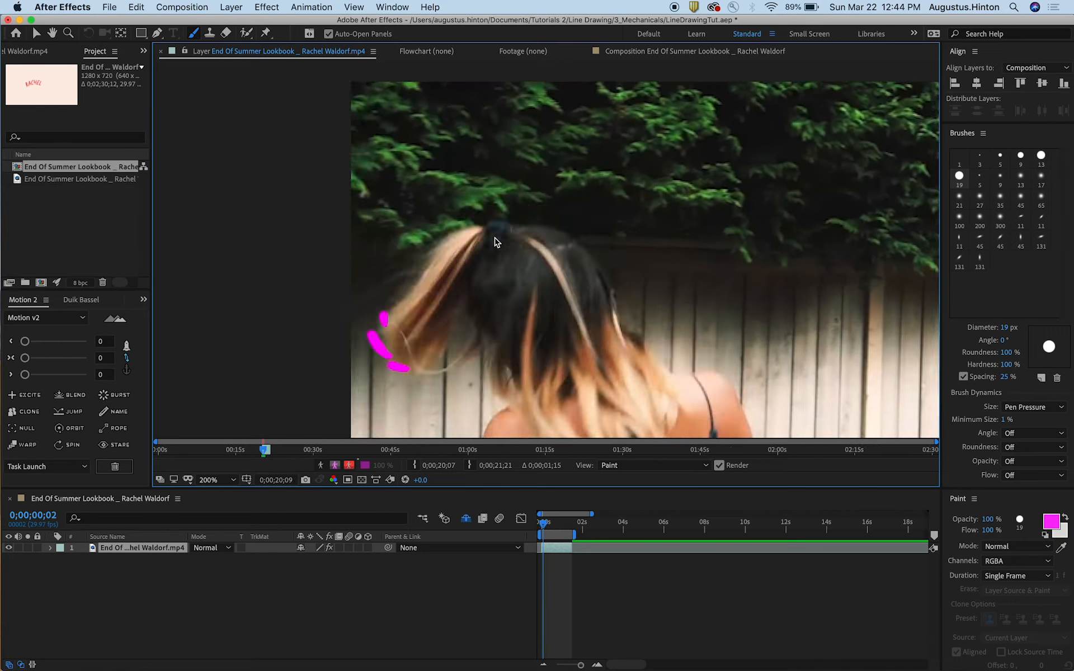
pyautogui.press('pagedown')
pyautogui.press('pagedown')
pyautogui.press('pagedown')
pyautogui.press('pagedown')
pyautogui.press('pagedown')
pyautogui.press('pagedown')
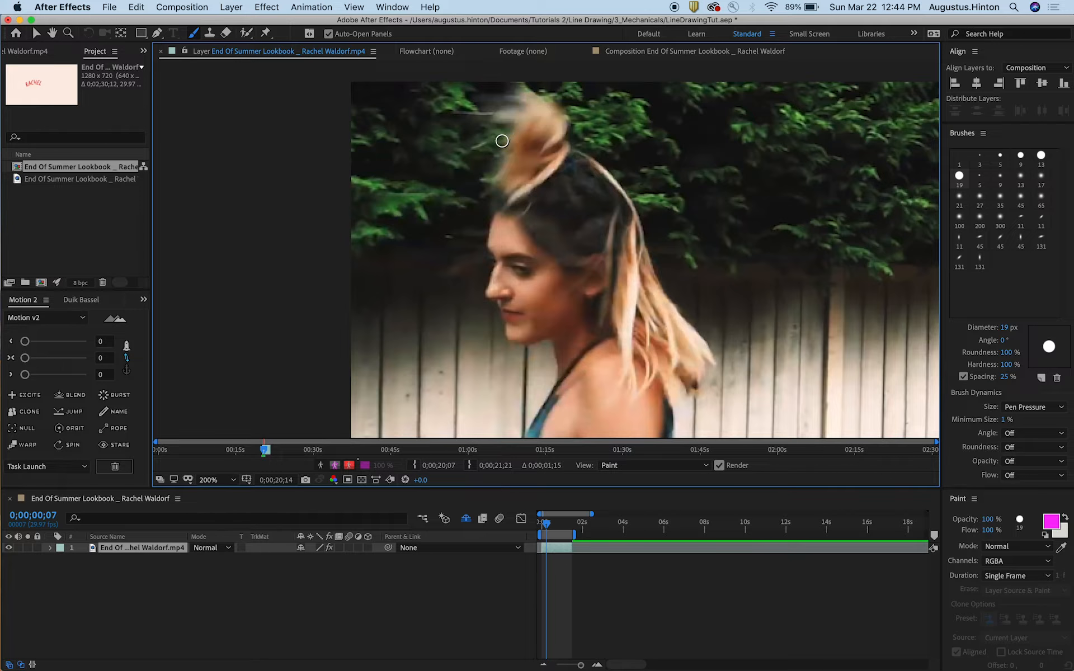
# - Paint diagonal magenta strokes from the ponytail up past the image's upper edge on frame 0;00;00;07, undoing unwanted attempts
pyautogui.moveTo(503, 140)
pyautogui.mouseDown()
pyautogui.moveTo(589, 94)
pyautogui.moveTo(534, 130)
pyautogui.mouseUp()
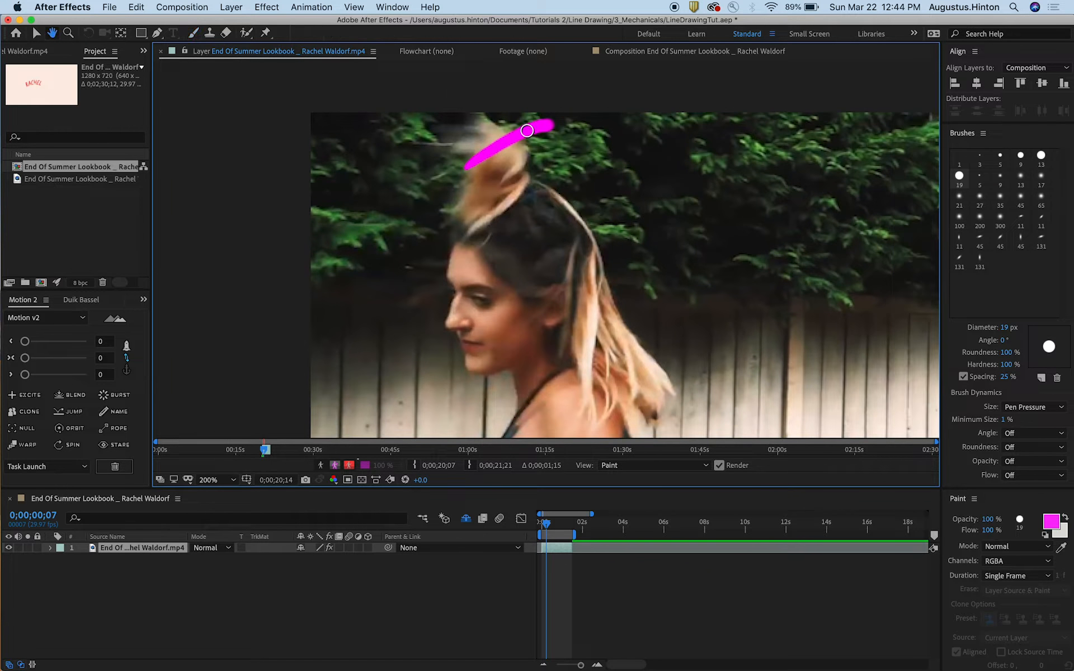
pyautogui.press('super+z')
pyautogui.moveTo(470, 167); pyautogui.dragTo(589, 91)
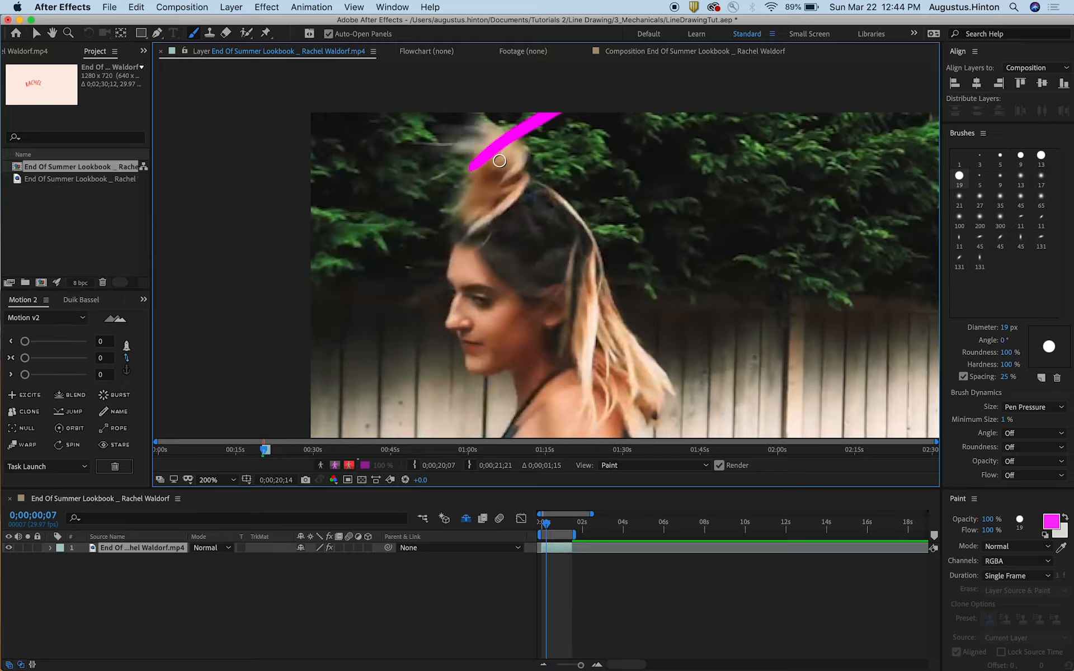
pyautogui.press('super+z')
pyautogui.moveTo(478, 163)
pyautogui.mouseDown()
pyautogui.moveTo(561, 108)
pyautogui.moveTo(606, 103)
pyautogui.mouseUp()
pyautogui.moveTo(500, 165)
pyautogui.mouseDown()
pyautogui.moveTo(528, 152)
pyautogui.moveTo(519, 145)
pyautogui.mouseUp()
# - Paint short diagonal magenta strokes beside the ponytail at the image's upper edge on frame 0;00;00;08, undoing a first attempt
pyautogui.press('pagedown')
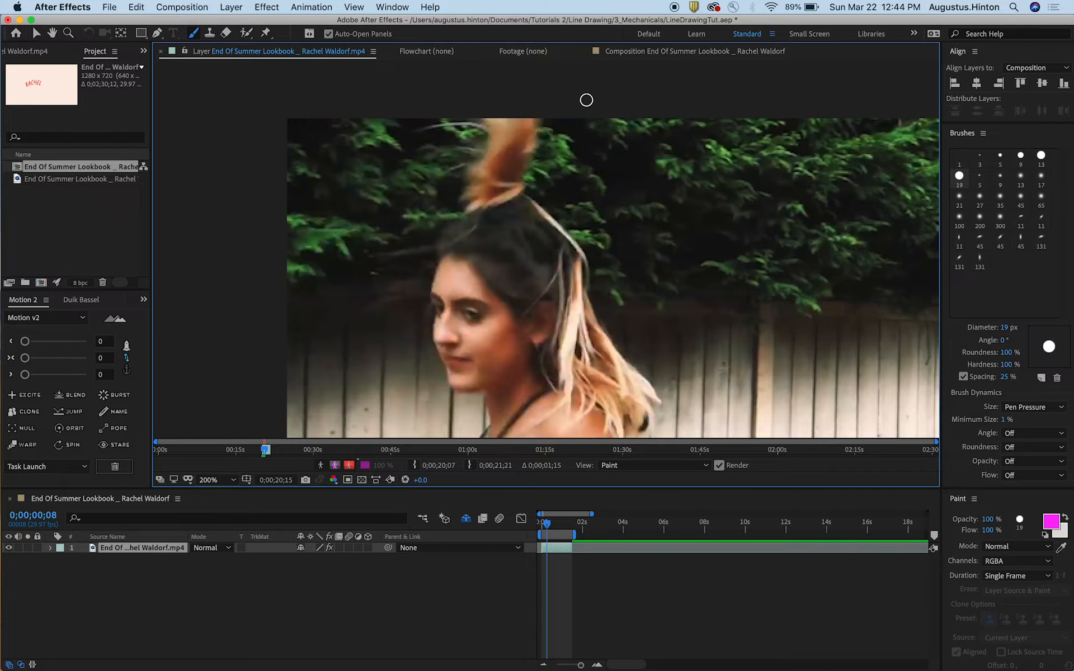
pyautogui.moveTo(531, 133); pyautogui.dragTo(559, 114)
pyautogui.hotkey('ctrl', 'z')
pyautogui.press('pageup')
pyautogui.press('pageup')
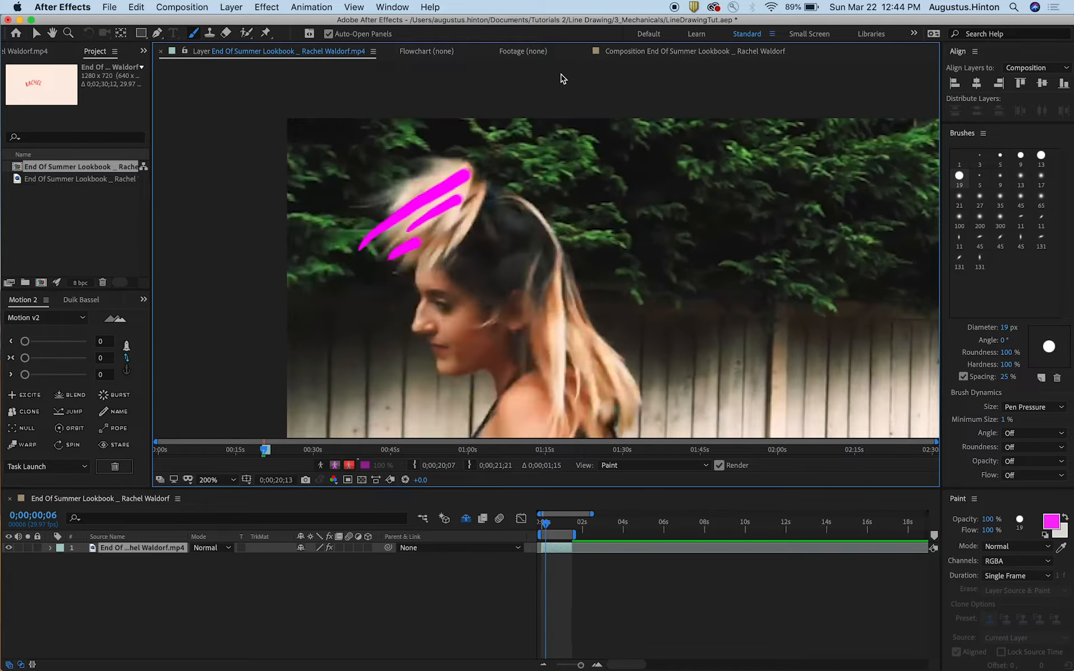
pyautogui.press('pagedown')
pyautogui.press('pagedown')
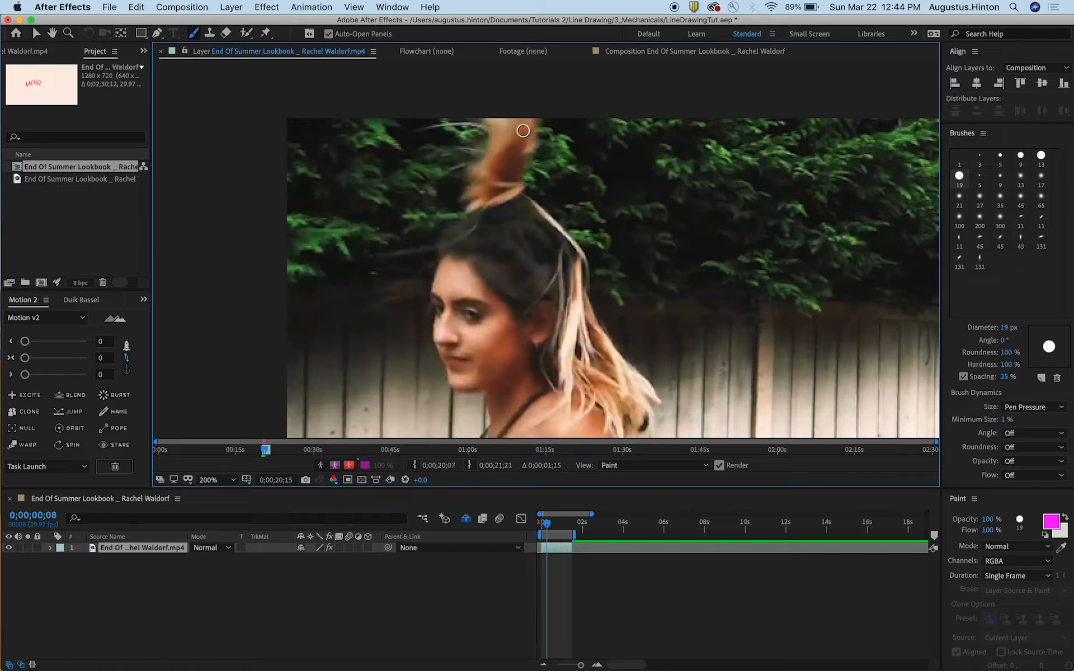
pyautogui.moveTo(523, 131)
pyautogui.mouseDown()
pyautogui.moveTo(560, 121)
pyautogui.moveTo(542, 148)
pyautogui.mouseUp()
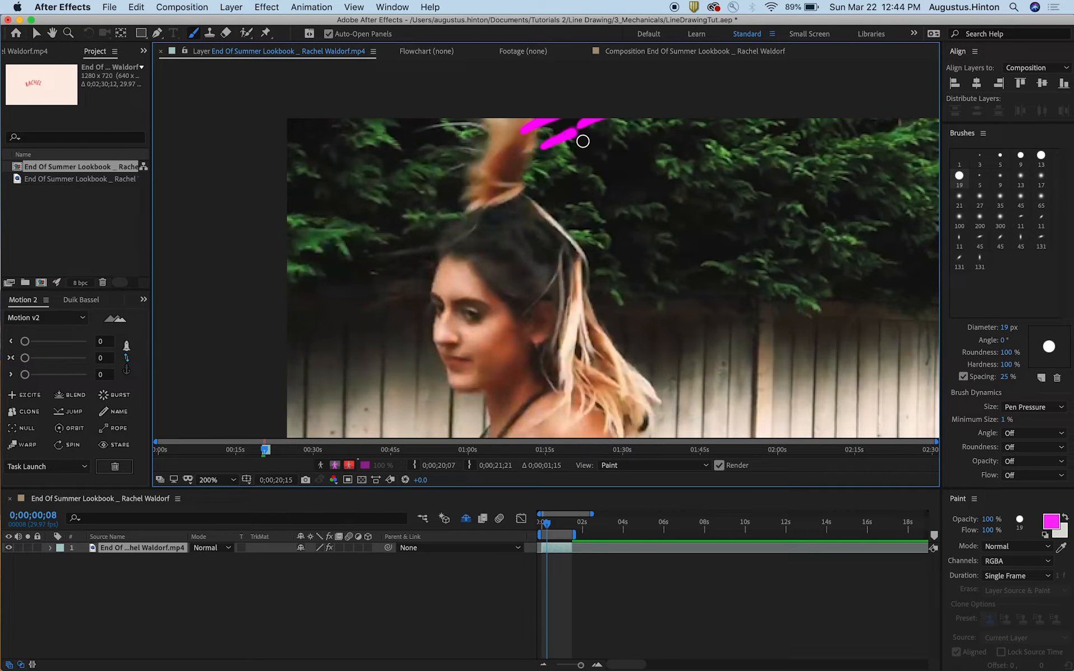
# - Paint a small trailing magenta accent near the image's upper edge beside the ponytail on frame 0;00;00;09
pyautogui.press('pagedown')
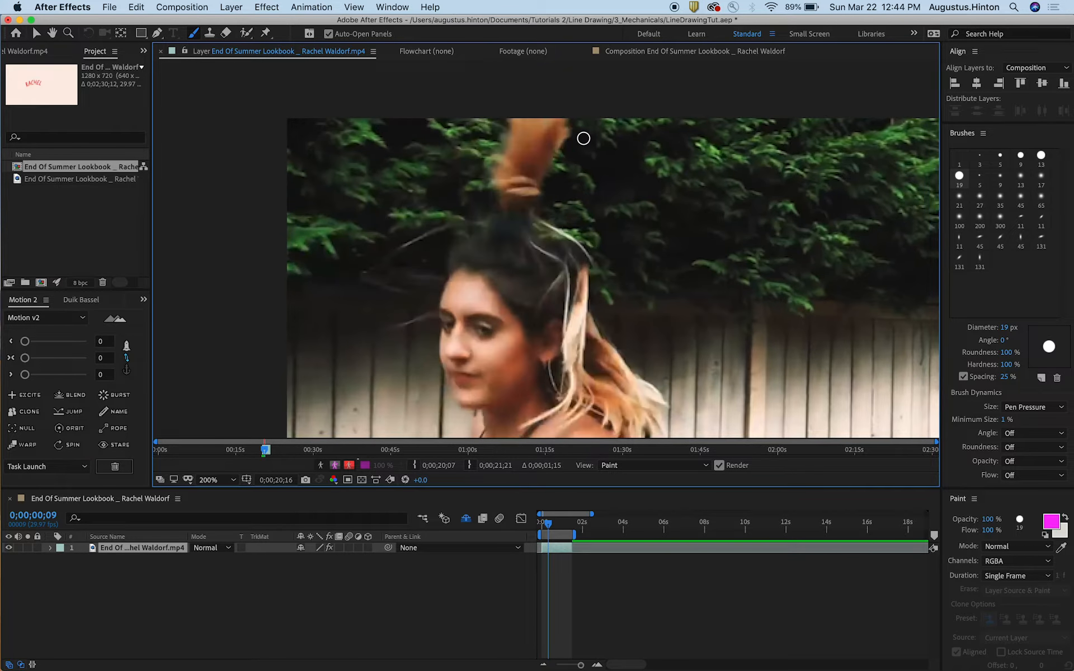
pyautogui.moveTo(591, 124)
pyautogui.mouseDown()
pyautogui.moveTo(614, 119)
pyautogui.moveTo(579, 141)
pyautogui.moveTo(544, 105)
pyautogui.mouseUp()
pyautogui.press('space')
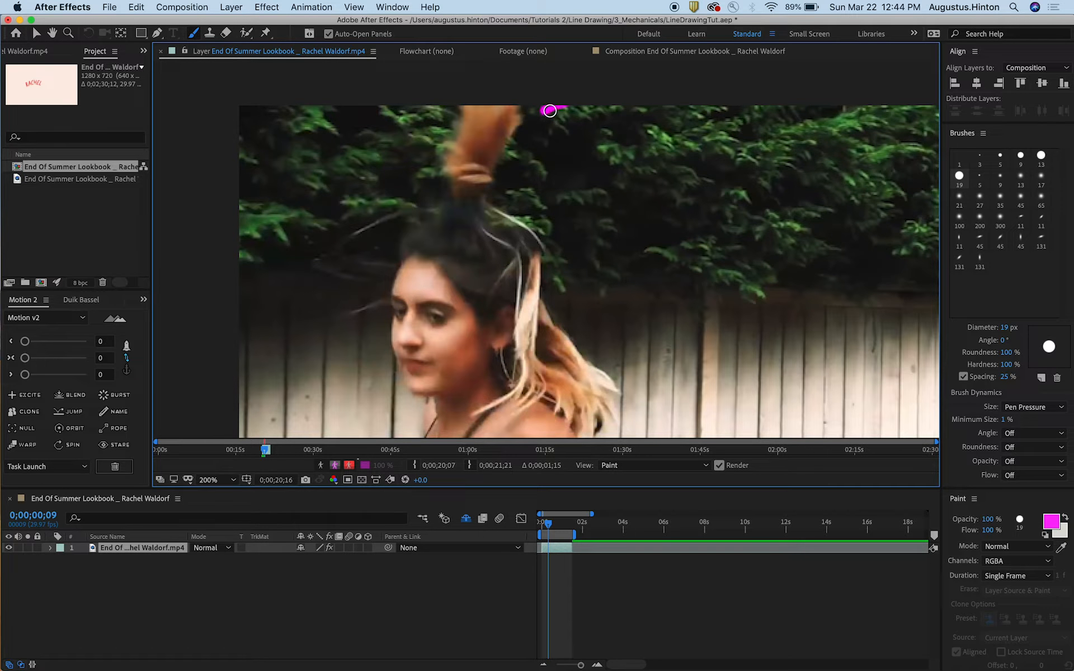
pyautogui.moveTo(539, 122); pyautogui.dragTo(518, 134)
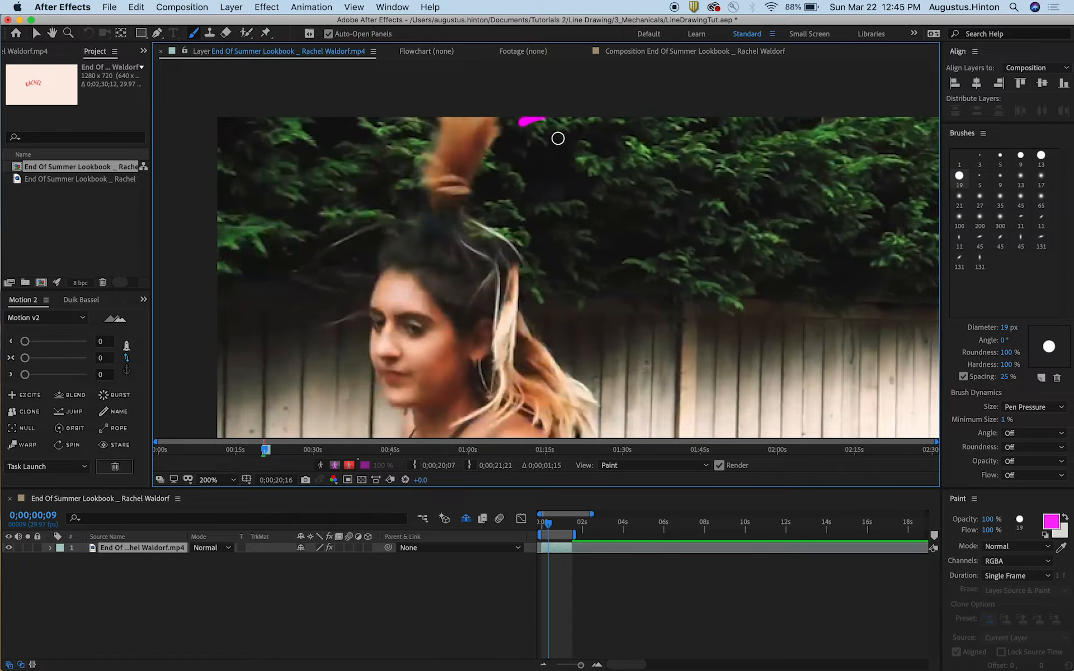
# - Go back through the painted frames and return to the start at 0;00;00;00 to review the animation
pyautogui.moveTo(521, 205)
pyautogui.mouseDown()
pyautogui.moveTo(556, 113)
pyautogui.moveTo(529, 182)
pyautogui.moveTo(546, 153)
pyautogui.moveTo(543, 183)
pyautogui.moveTo(520, 153)
pyautogui.mouseUp()
pyautogui.press('pageup')
pyautogui.press('pageup')
pyautogui.press('pageup')
pyautogui.press('pageup')
pyautogui.press('pageup')
pyautogui.press('pageup')
pyautogui.press('pageup')
pyautogui.press('pageup')
pyautogui.press('pageup')
pyautogui.press('pageup')
pyautogui.press('pageup')
pyautogui.press('pageup')
pyautogui.press('pageup')
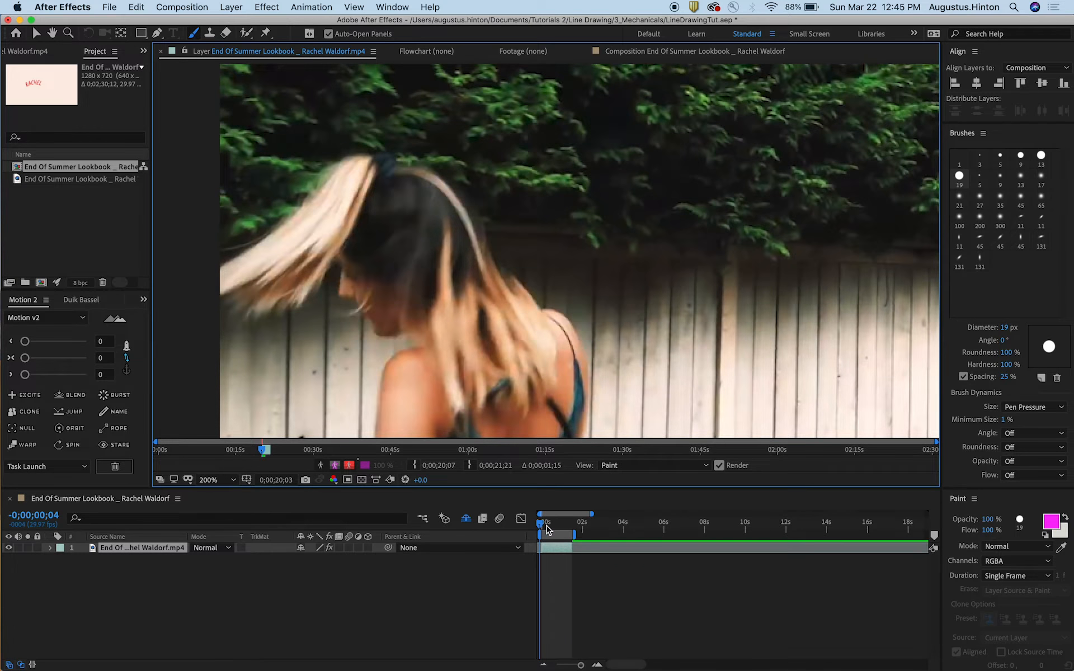
pyautogui.press('pagedown')
pyautogui.press('pagedown')
pyautogui.press('pagedown')
pyautogui.press('pagedown')
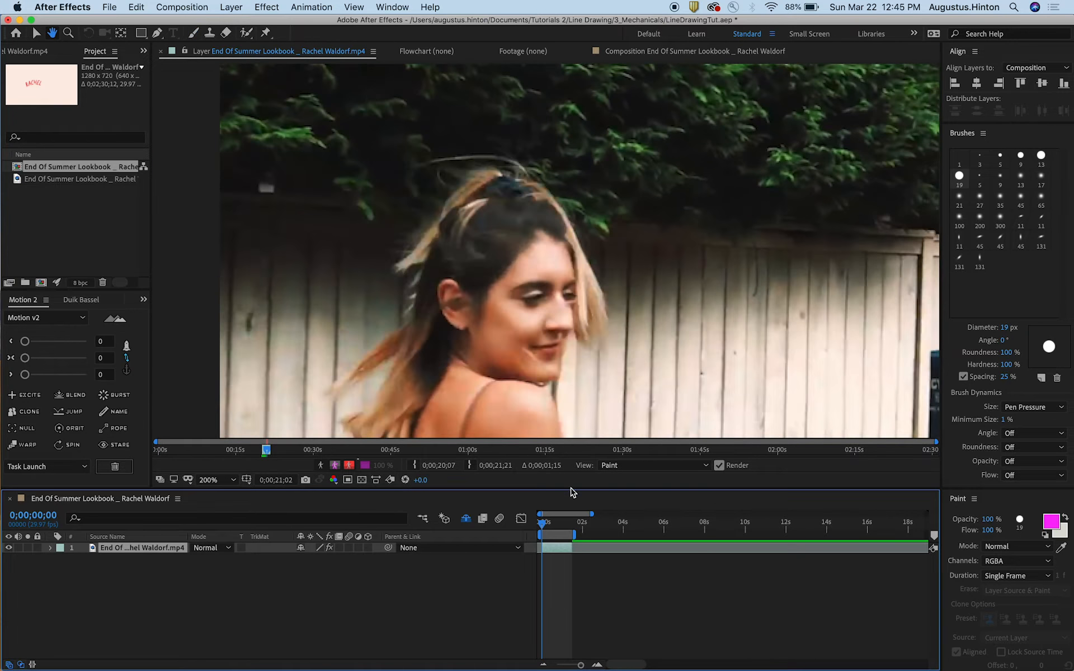
pyautogui.moveTo(555, 527); pyautogui.dragTo(525, 524)
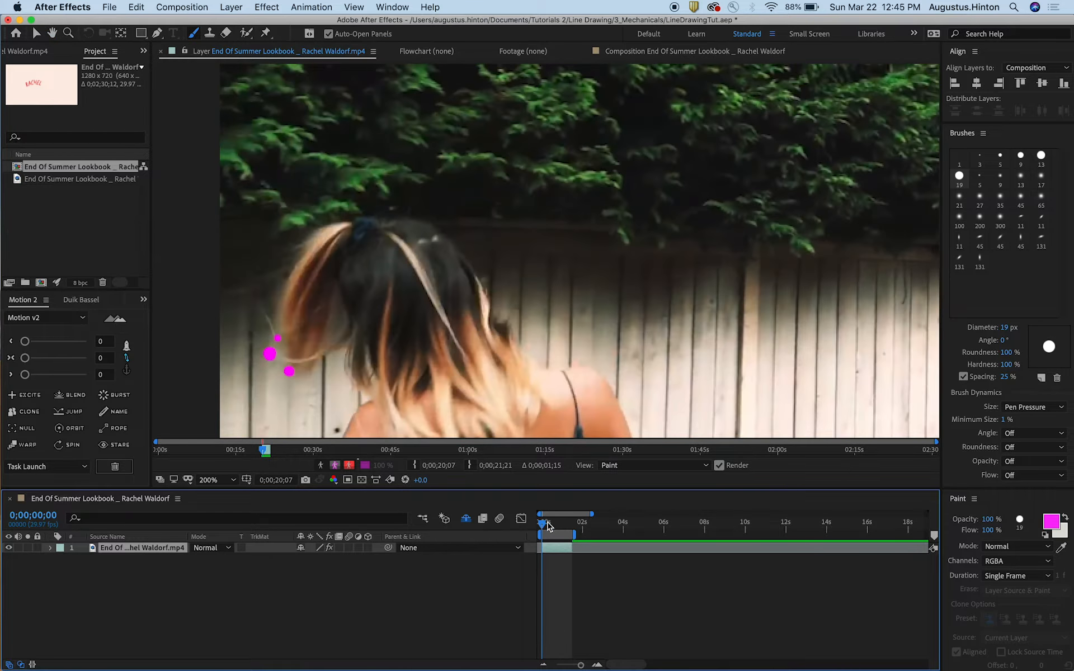
# - Step forward from the first frame to 0;00;00;06 to check the magenta strokes on each frame
pyautogui.press('pagedown')
pyautogui.press('pagedown')
pyautogui.press('pagedown')
pyautogui.press('pagedown')
pyautogui.press('pagedown')
pyautogui.press('pagedown')
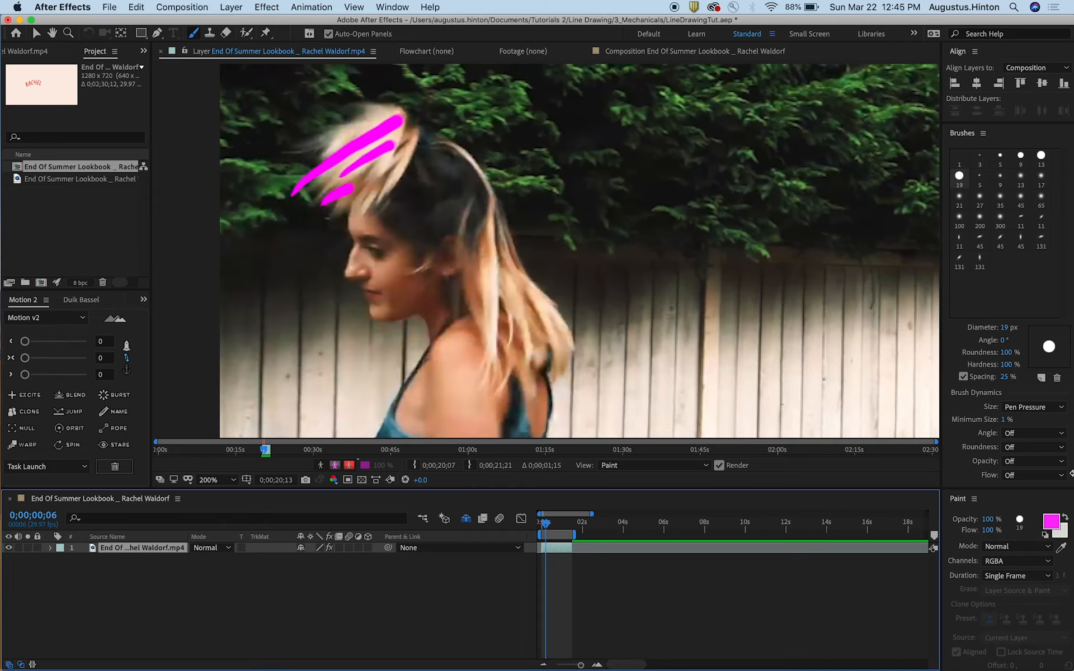
# - Set the brush's foreground color to a bright green on frame 0;00;00;06
pyautogui.click(1050, 522)
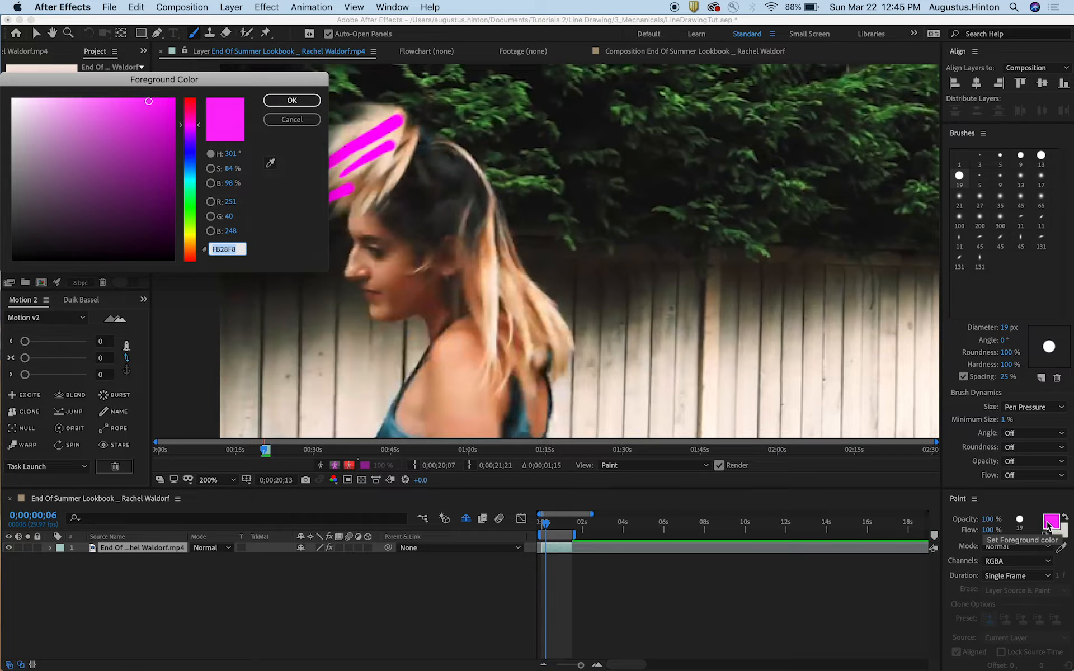
pyautogui.moveTo(191, 116)
pyautogui.mouseDown()
pyautogui.moveTo(132, 100)
pyautogui.moveTo(176, 110)
pyautogui.mouseUp()
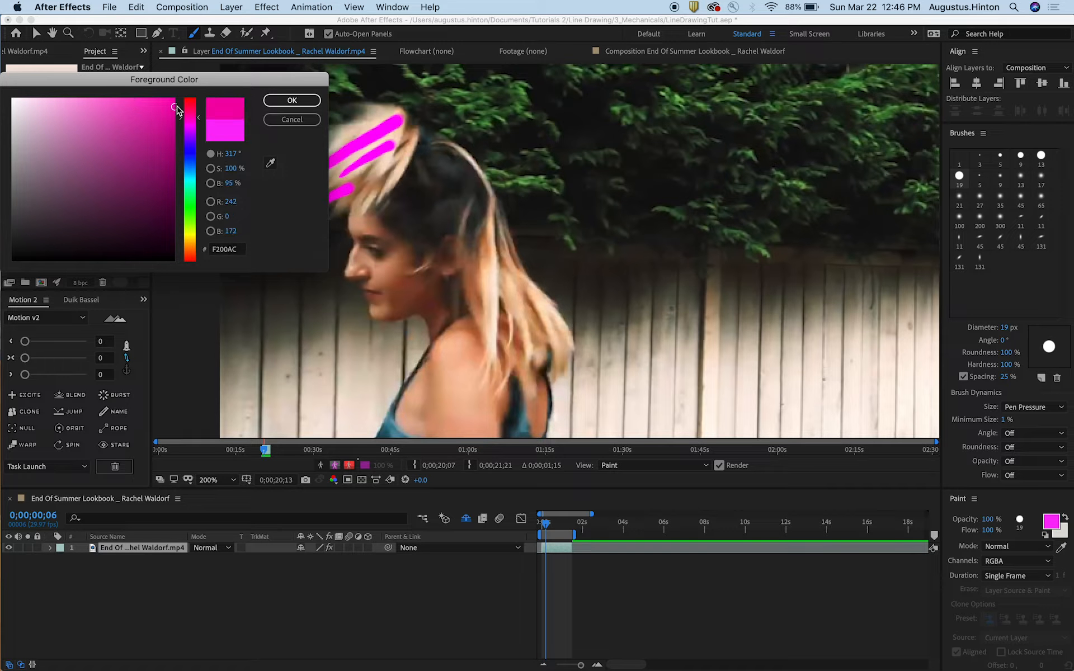
pyautogui.moveTo(183, 168); pyautogui.dragTo(183, 190)
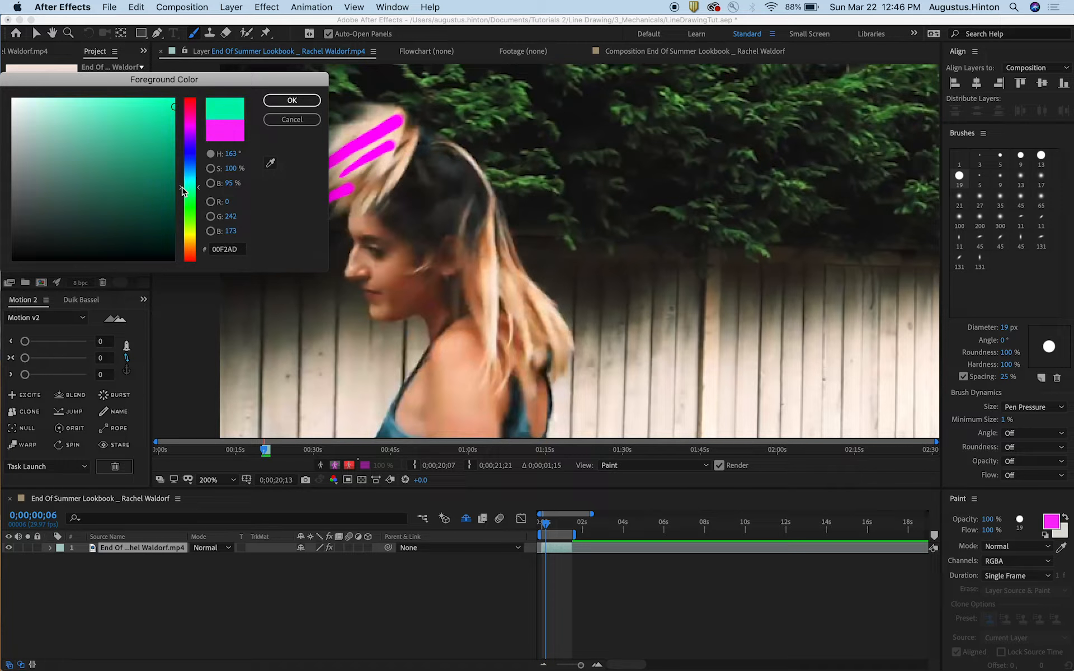
pyautogui.click(305, 101)
pyautogui.moveTo(308, 194); pyautogui.dragTo(420, 225)
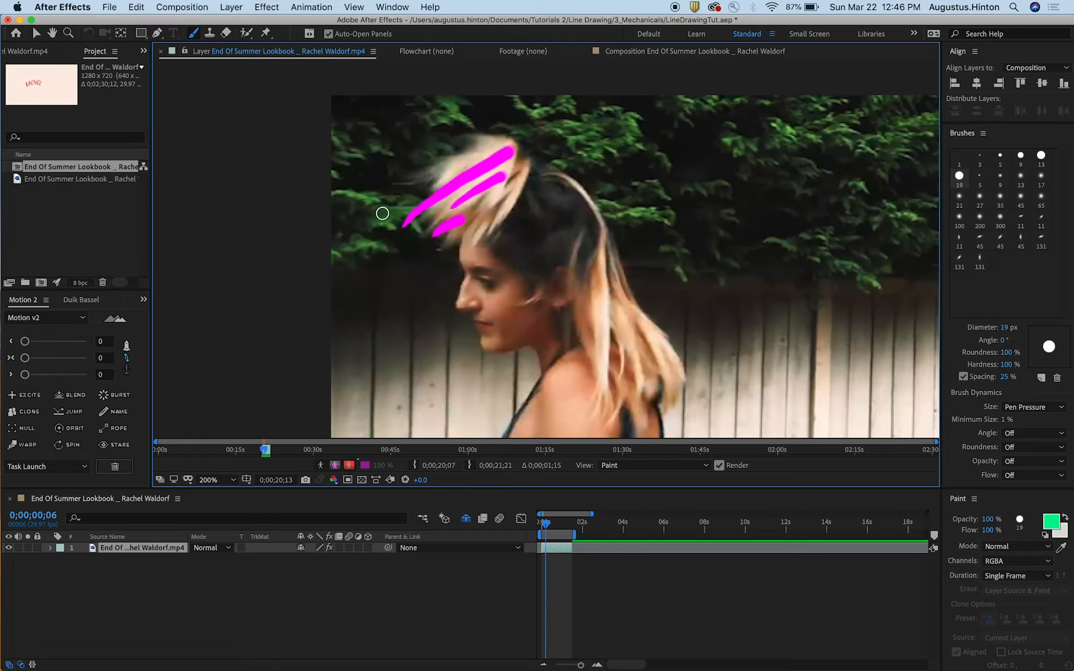
# - Return to the start of the clip and try a green accent outside the ponytail tip on frame 0;00;00;01
pyautogui.press('pageup')
pyautogui.press('pageup')
pyautogui.press('pageup')
pyautogui.press('pageup')
pyautogui.press('pageup')
pyautogui.press('pageup')
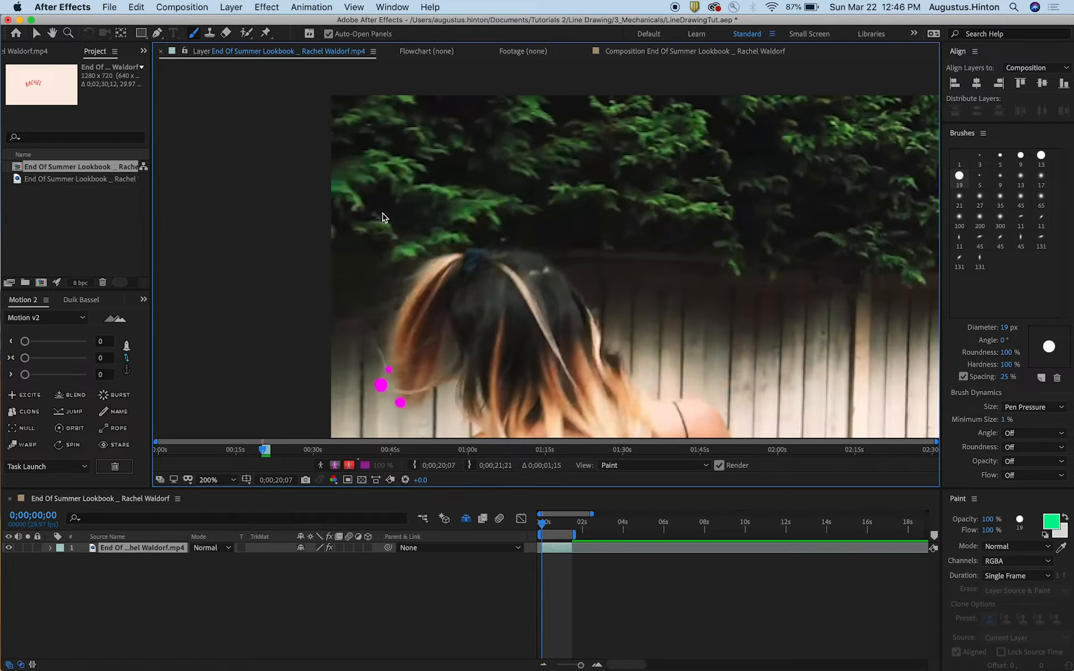
pyautogui.press('pagedown')
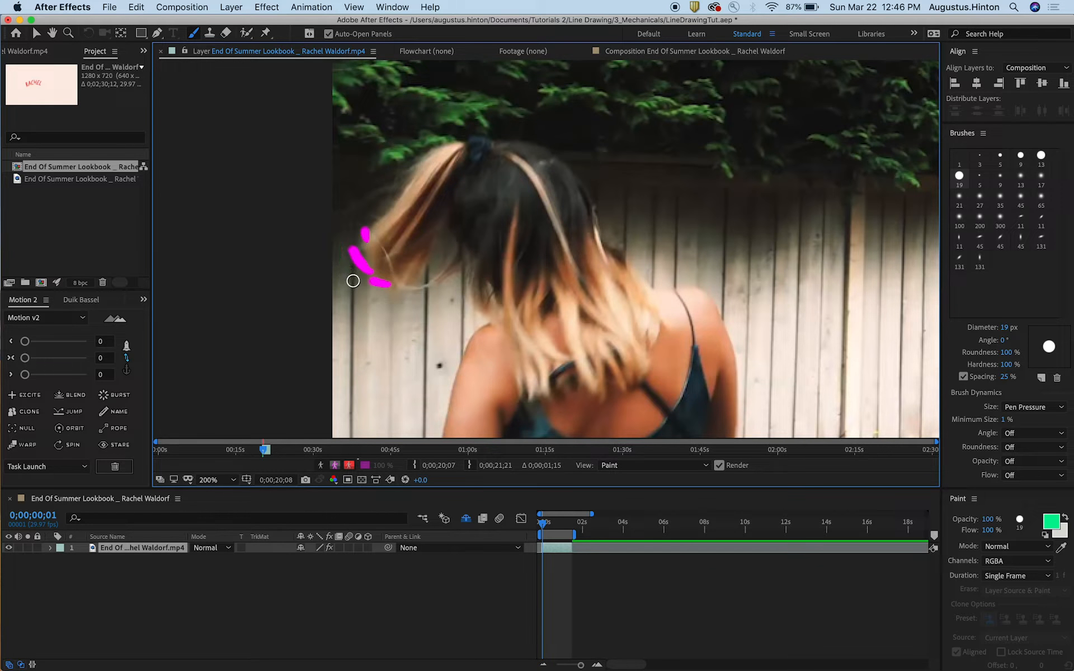
pyautogui.moveTo(365, 292); pyautogui.dragTo(339, 257)
pyautogui.press('super+z')
# - Paint a green accent at the image's left edge outside the magenta strokes on frames 0;00;00;02 and 0;00;00;03
pyautogui.press('pagedown')
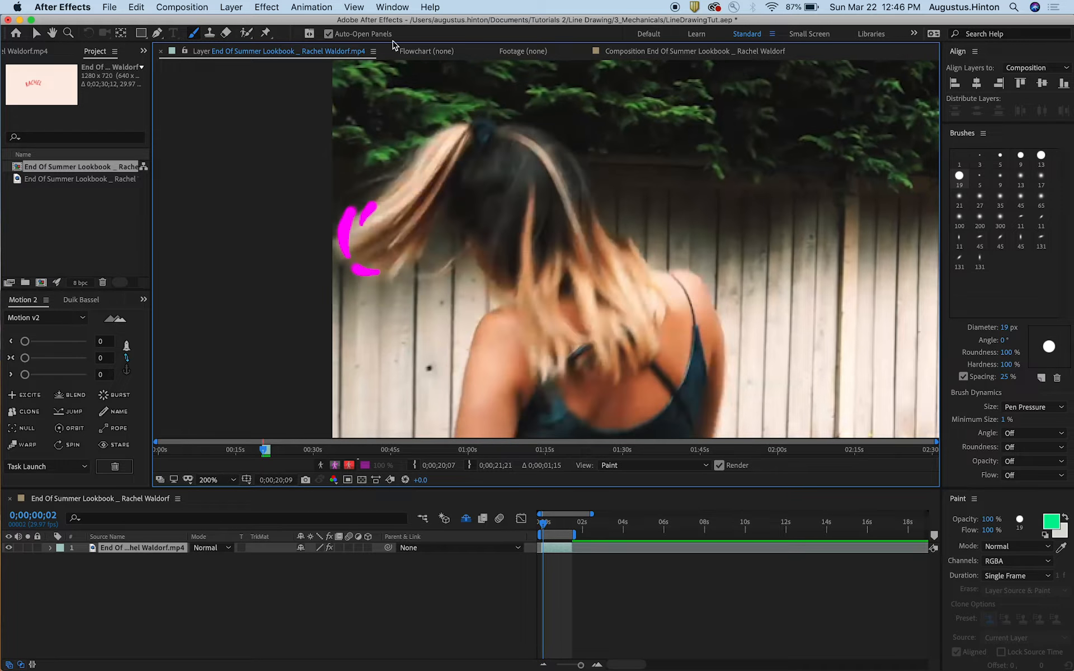
pyautogui.moveTo(335, 257); pyautogui.dragTo(331, 202)
pyautogui.press('pagedown')
pyautogui.moveTo(324, 216); pyautogui.dragTo(339, 173)
# - Paint one short green accent above and outside the magenta strokes on frames 0;00;00;04 and 0;00;00;05
pyautogui.press('pagedown')
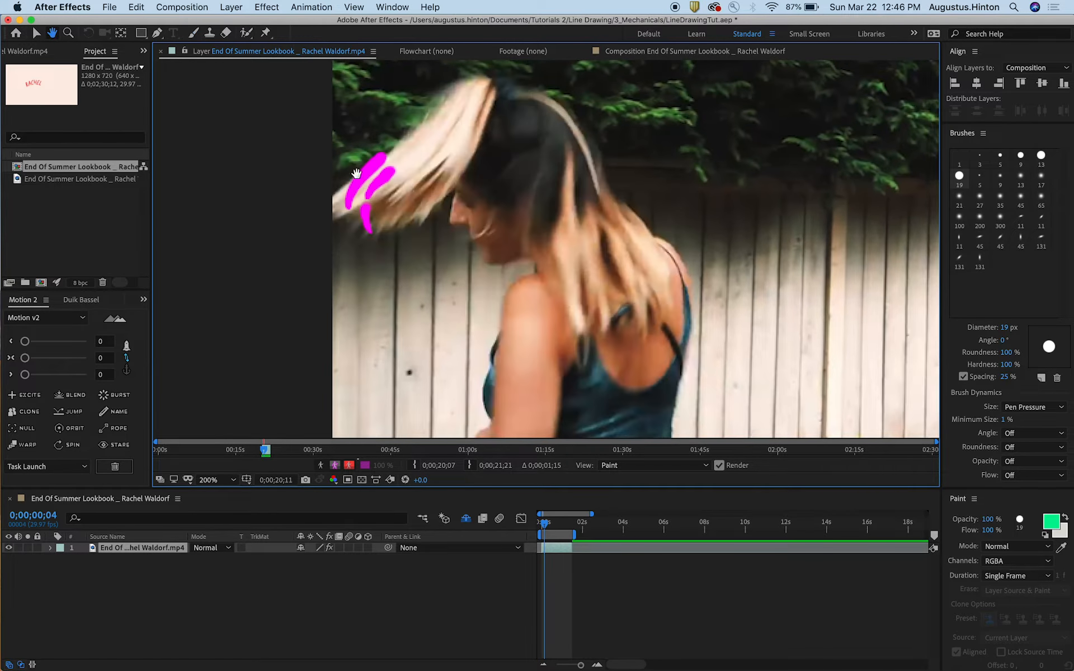
pyautogui.moveTo(304, 108); pyautogui.dragTo(346, 131)
pyautogui.moveTo(361, 224); pyautogui.dragTo(383, 194)
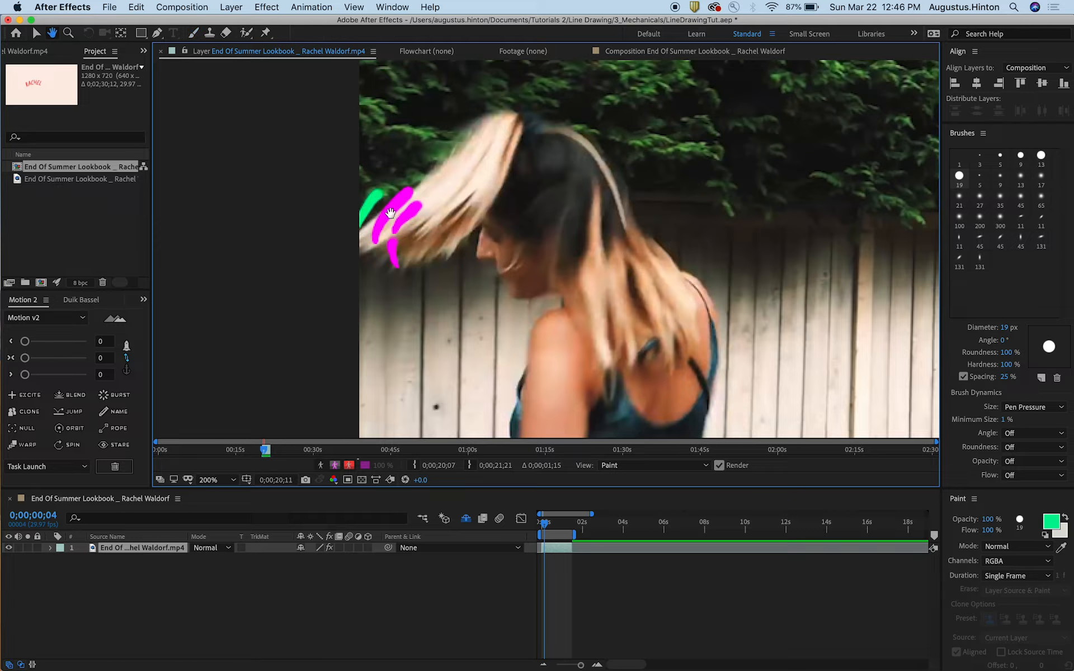
pyautogui.press('pagedown')
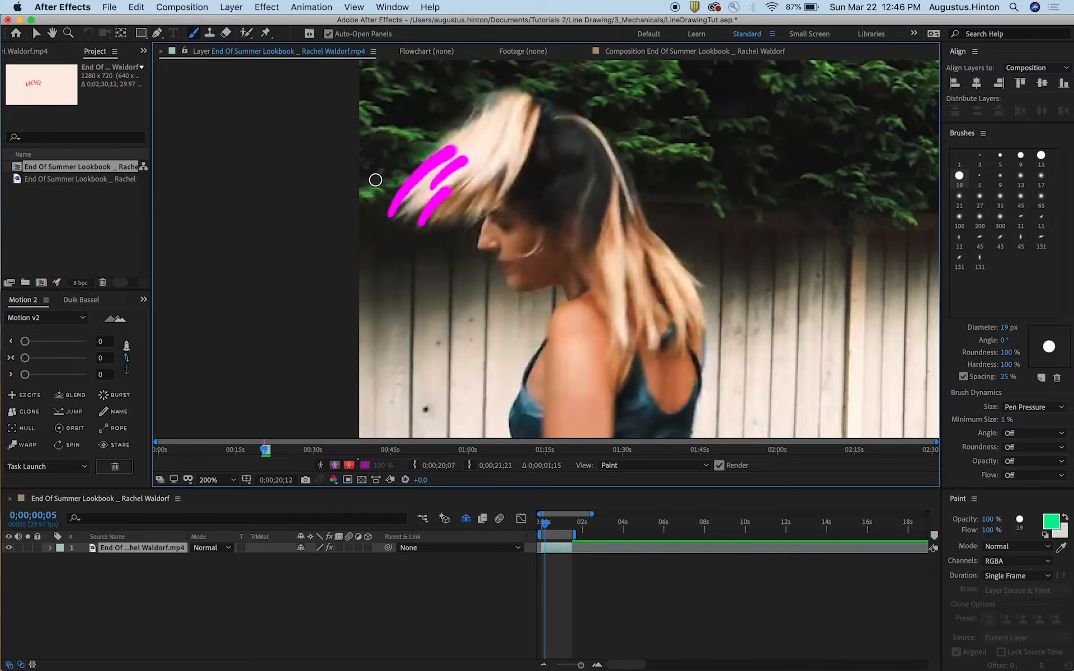
pyautogui.moveTo(378, 188); pyautogui.dragTo(423, 147)
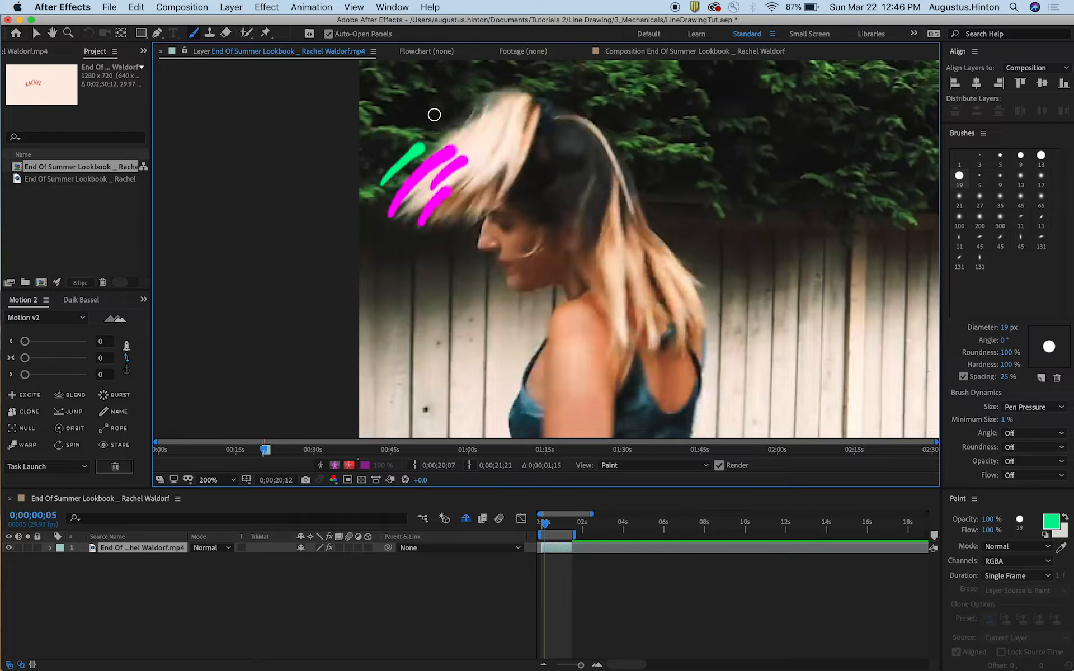
# - Paint a long green accent above the magenta strokes on frame 0;00;00;06, undoing the first attempt and redrawing it slightly higher
pyautogui.press('pagedown')
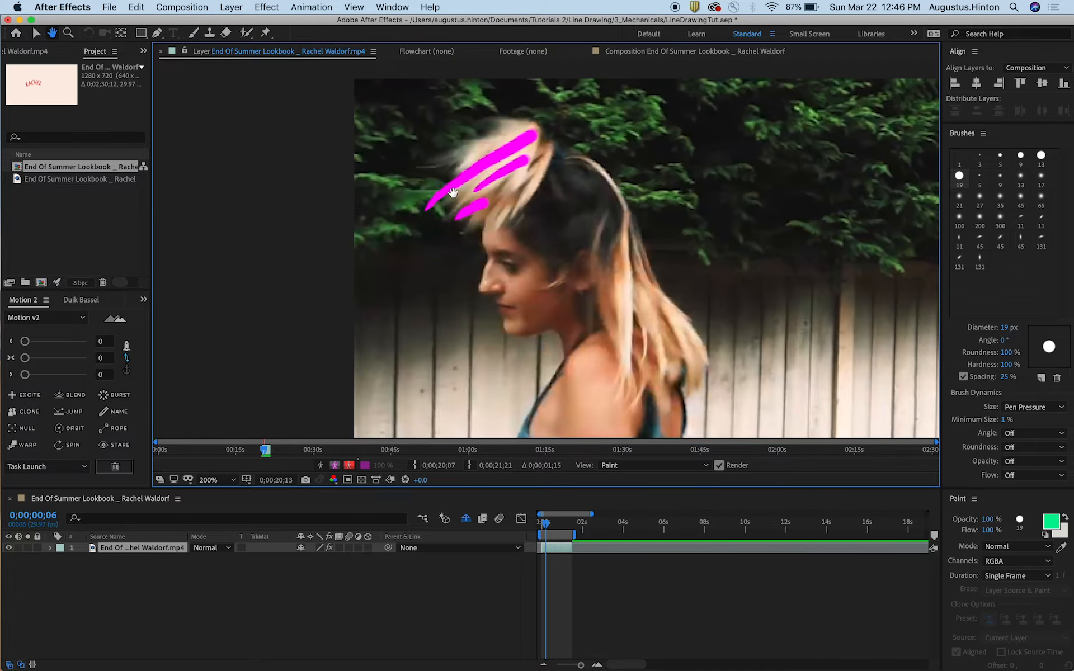
pyautogui.moveTo(424, 180); pyautogui.dragTo(485, 140)
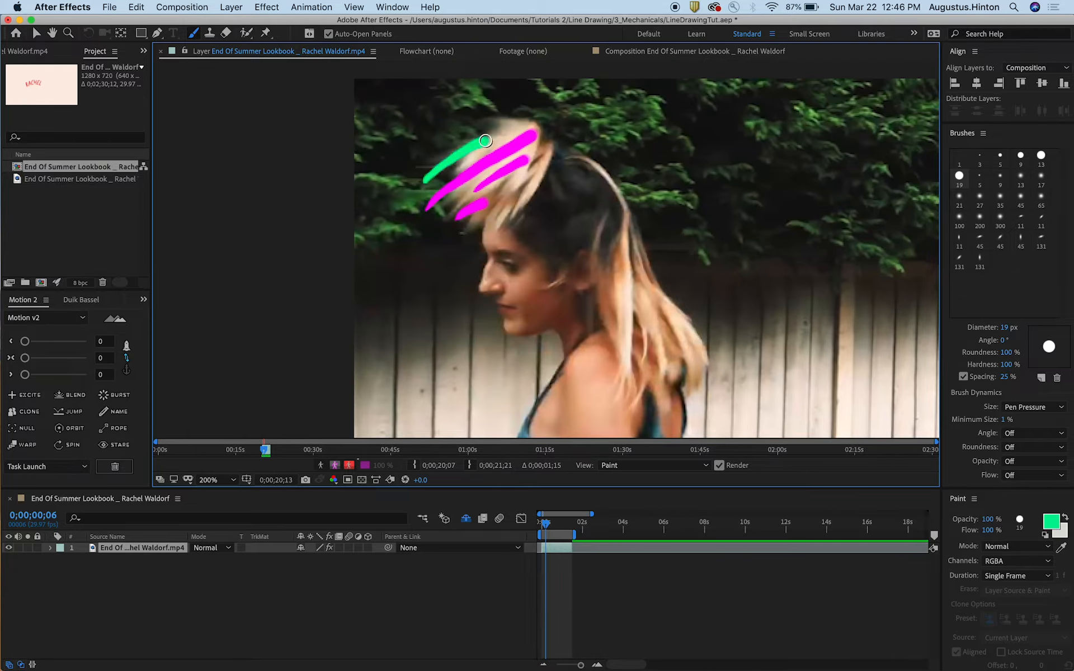
pyautogui.press('super+z')
pyautogui.moveTo(432, 173); pyautogui.dragTo(500, 127)
# - Paint a green accent above the magenta strokes at the image's upper edge on frame 0;00;00;07
pyautogui.press('space')
pyautogui.moveTo(487, 86); pyautogui.dragTo(468, 104)
pyautogui.press('pagedown')
pyautogui.press('space')
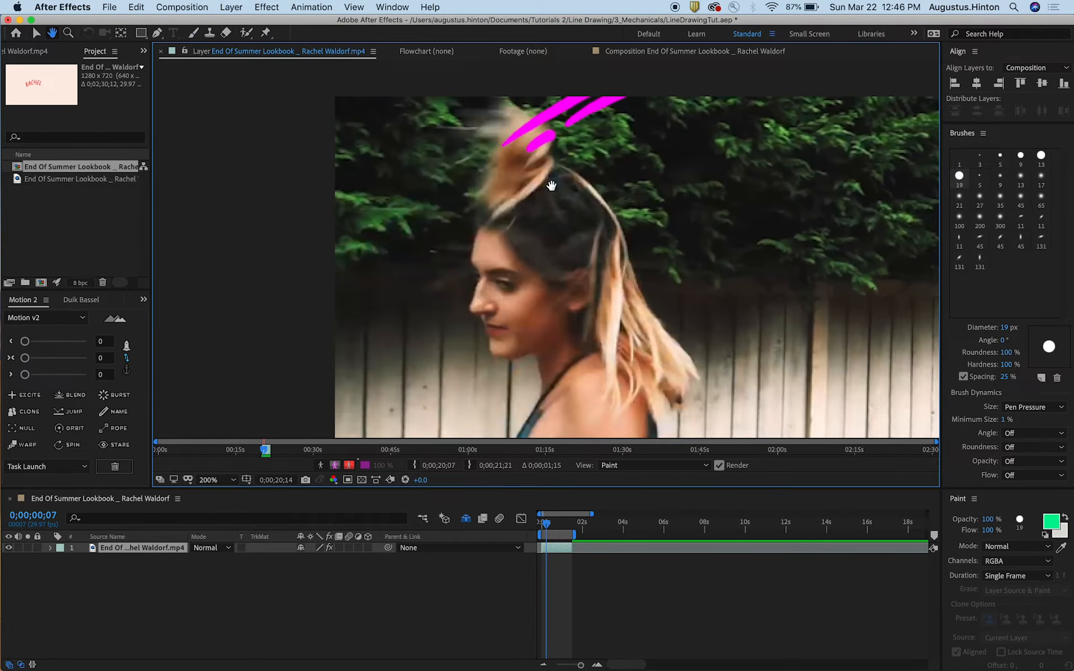
pyautogui.moveTo(552, 181); pyautogui.dragTo(525, 215)
pyautogui.moveTo(480, 150); pyautogui.dragTo(530, 120)
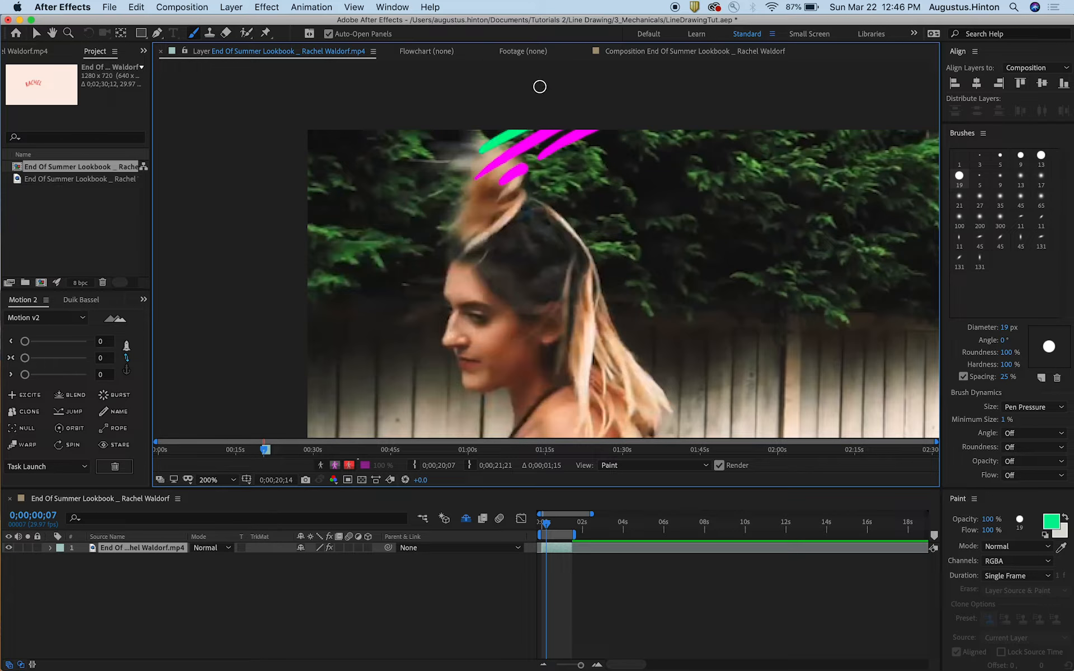
# - Try parallel green strokes beside the ponytail on frame 0;00;00;07, and undo them
pyautogui.moveTo(375, 242)
pyautogui.mouseDown()
pyautogui.moveTo(440, 186)
pyautogui.moveTo(441, 204)
pyautogui.mouseUp()
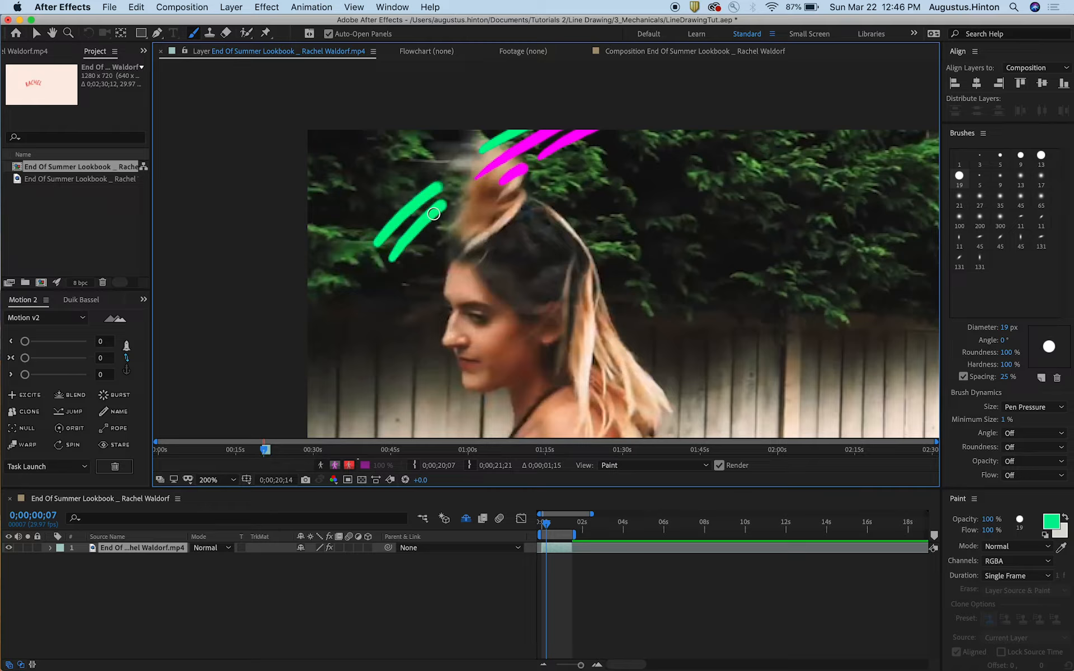
pyautogui.moveTo(418, 266); pyautogui.dragTo(448, 231)
pyautogui.press('super+z')
pyautogui.press('super+z')
pyautogui.press('super+z')
# - Paint a tiny trailing green accent at the image's upper edge beside the magenta strokes on frame 0;00;00;08
pyautogui.press('pagedown')
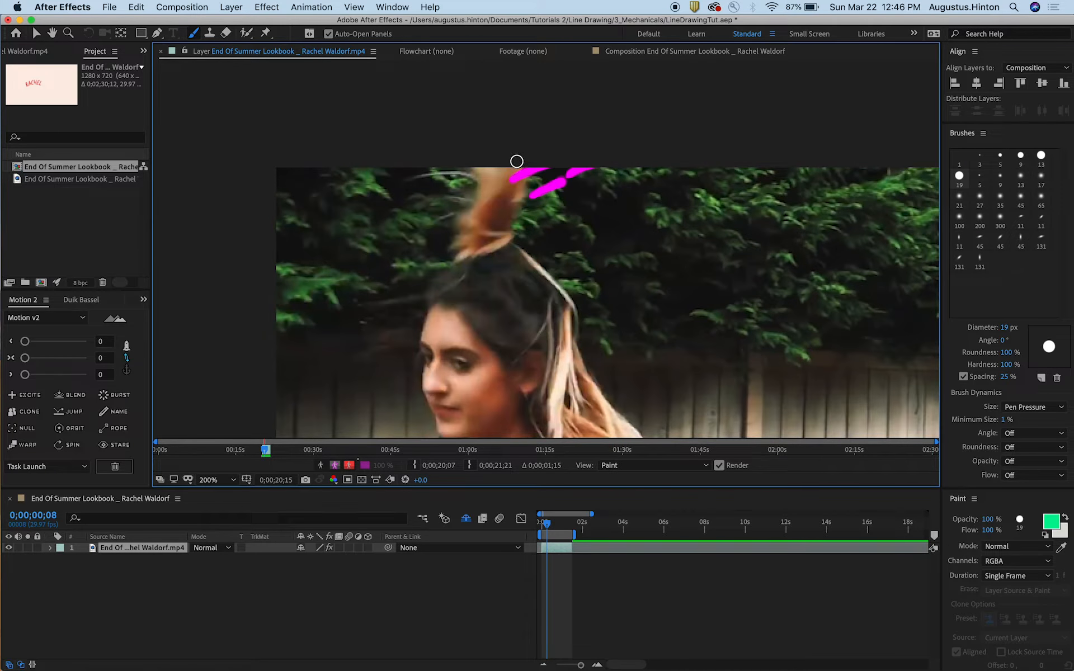
pyautogui.moveTo(511, 167); pyautogui.dragTo(524, 161)
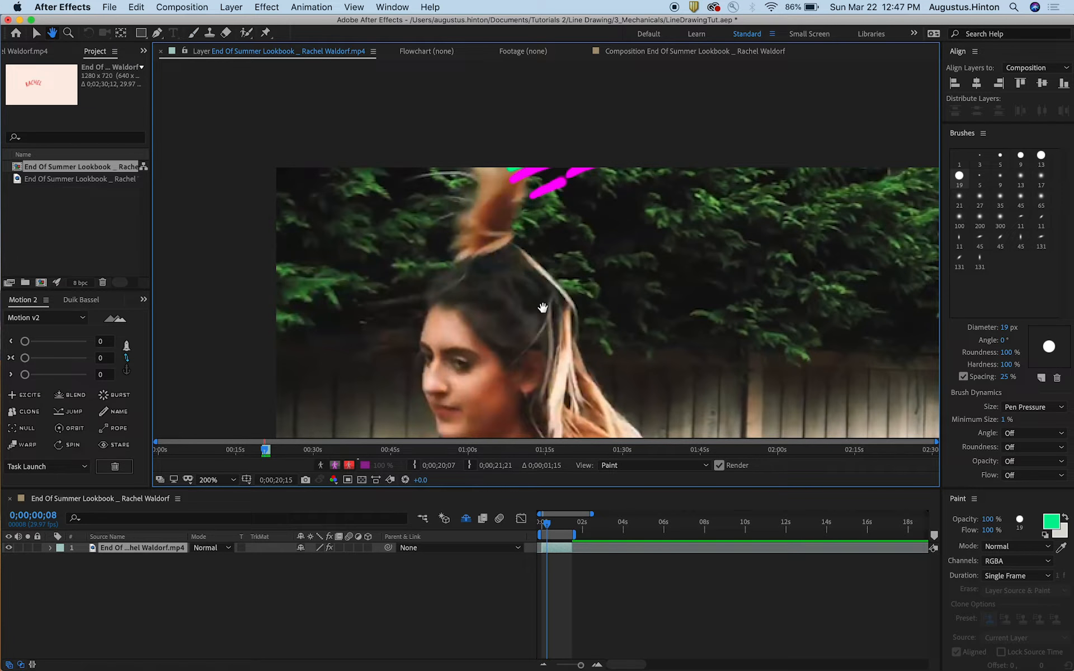
# - Go back through the green-accented frames to the start at 0;00;00;00
pyautogui.scroll(-5, 545, 230)
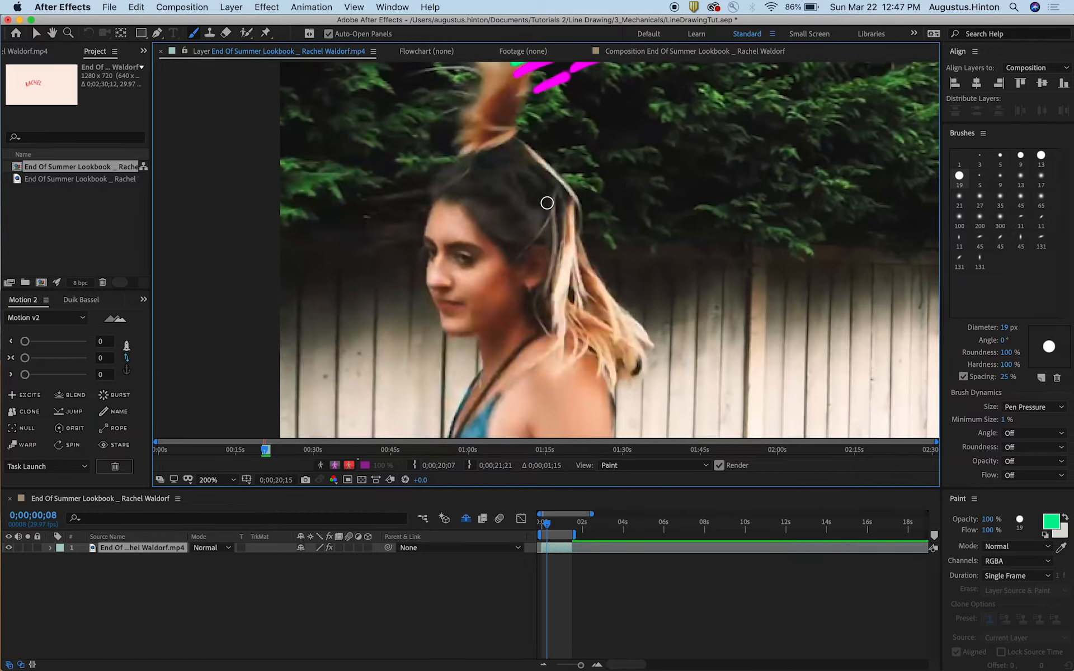
pyautogui.press('super+Left')
pyautogui.press('super+Left')
pyautogui.press('super+Left')
pyautogui.press('super+Left')
pyautogui.press('super+Left')
pyautogui.press('super+Left')
pyautogui.press('super+Left')
pyautogui.press('super+Left')
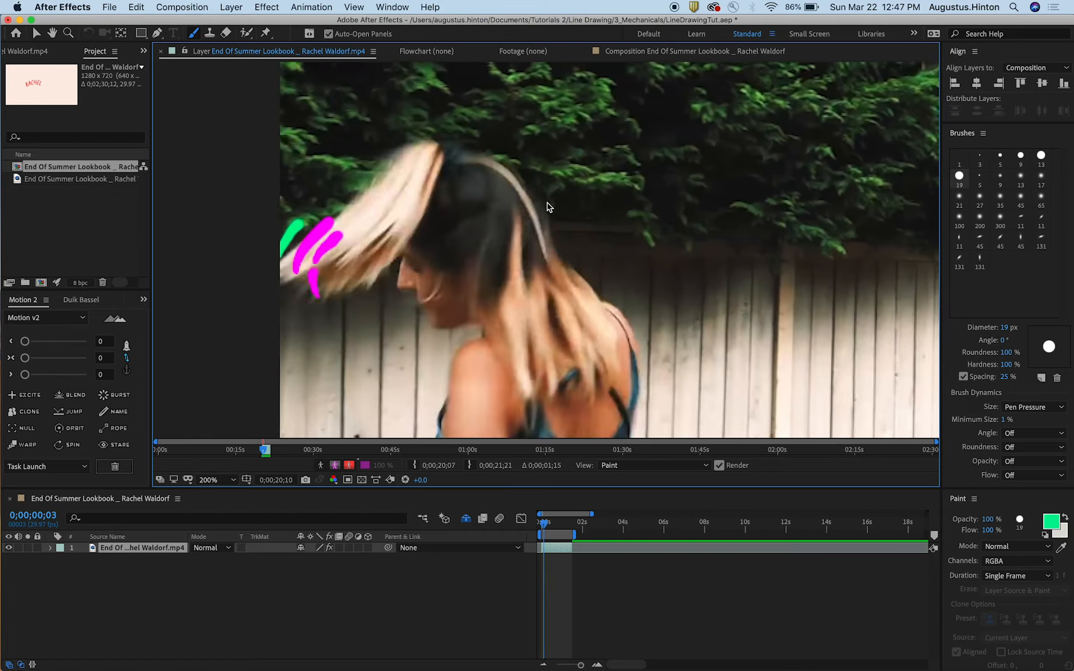
pyautogui.press('super+Left')
pyautogui.press('super+Left')
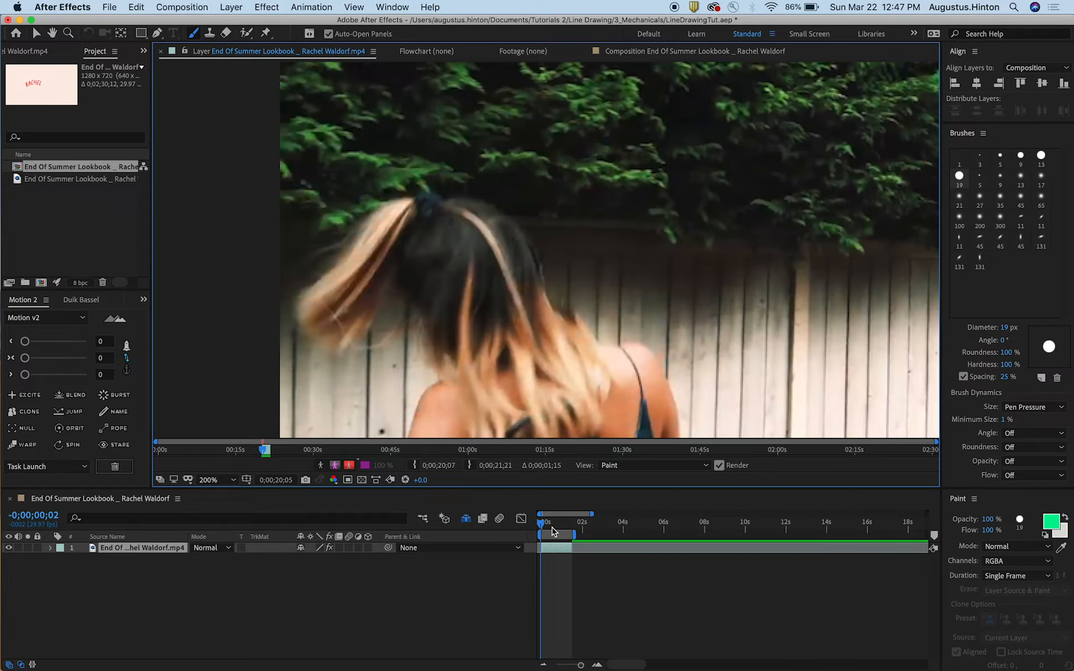
pyautogui.moveTo(552, 527); pyautogui.dragTo(521, 527)
# - Play the painted animation from the first frame with the whole image in view, and replay it to review the accents
pyautogui.scroll(-2, 521, 262)
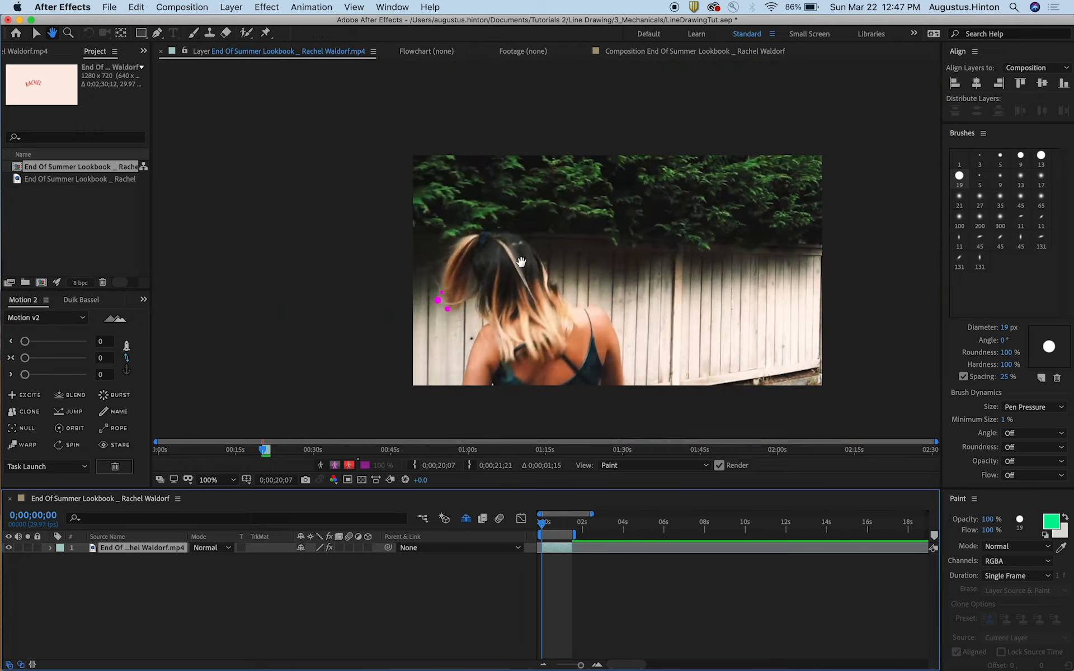
pyautogui.moveTo(509, 265); pyautogui.dragTo(482, 273)
pyautogui.press('space')
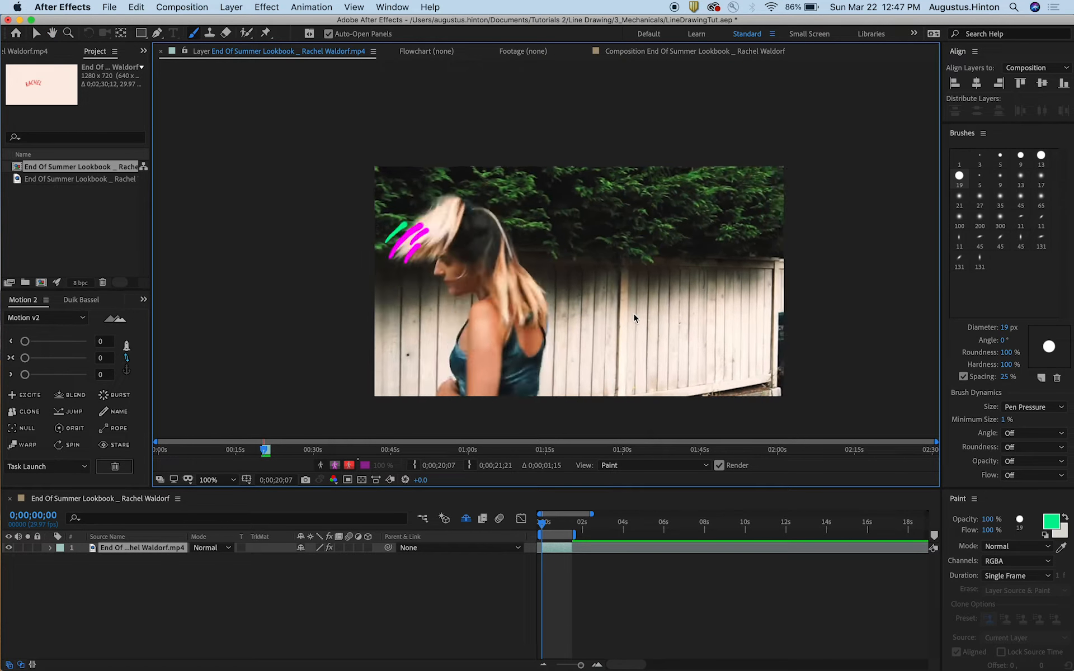
pyautogui.press('space')
pyautogui.moveTo(545, 525); pyautogui.dragTo(520, 526)
pyautogui.press('space')
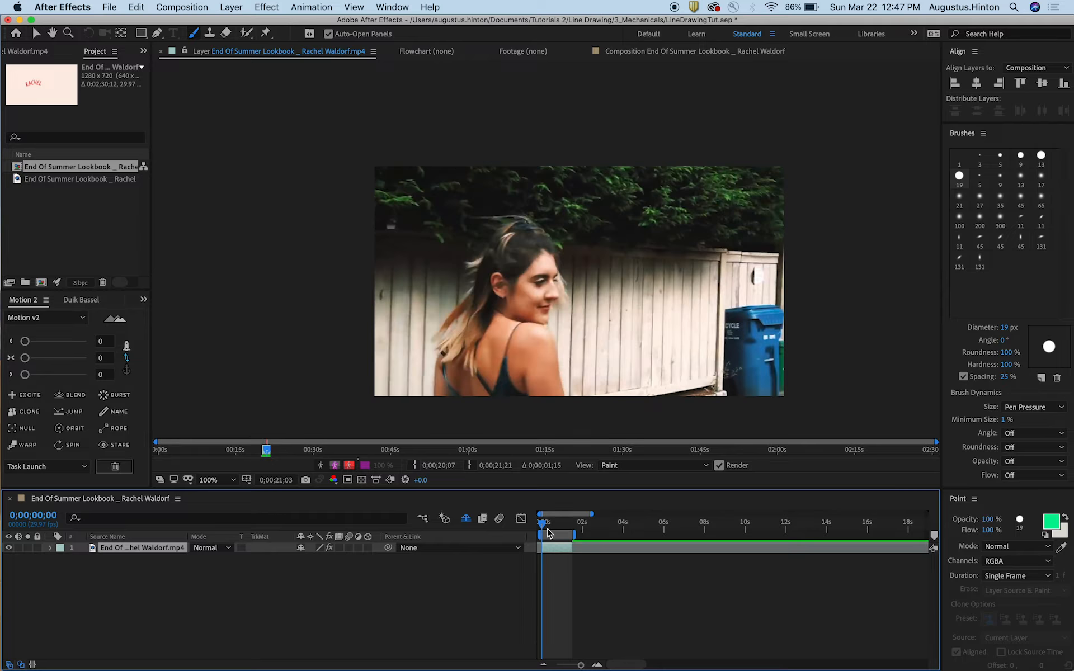
pyautogui.press('space')
pyautogui.press('space')
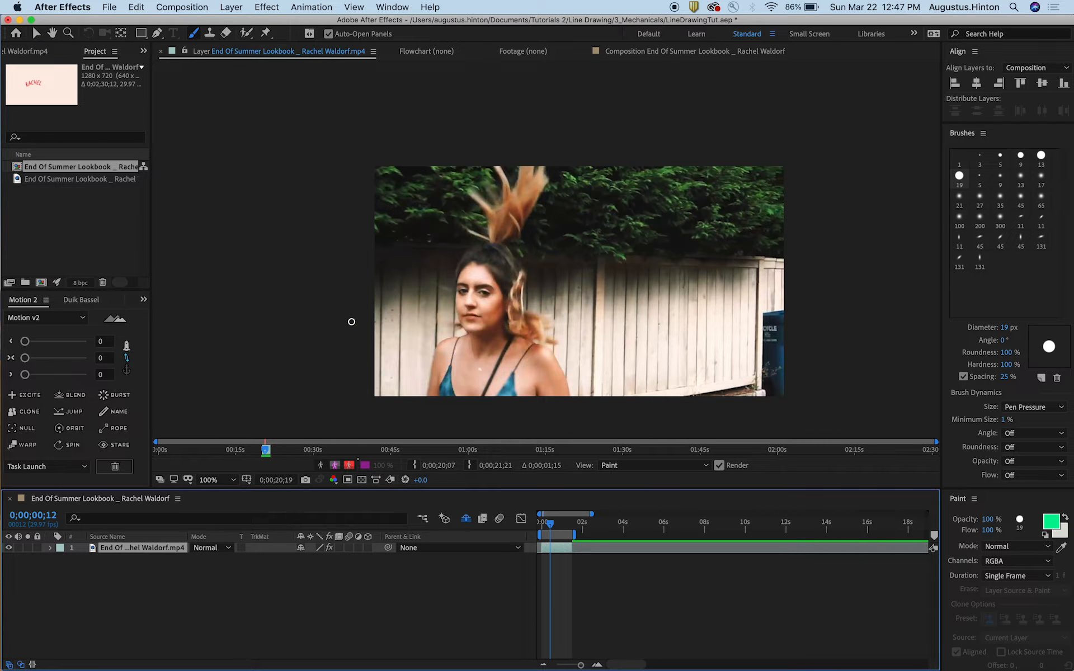
# - Set the brush diameter to 30 px, test it with a curved green stroke over the fence on frame 0;00;00;11, and undo the stroke
pyautogui.scroll(2, 467, 289)
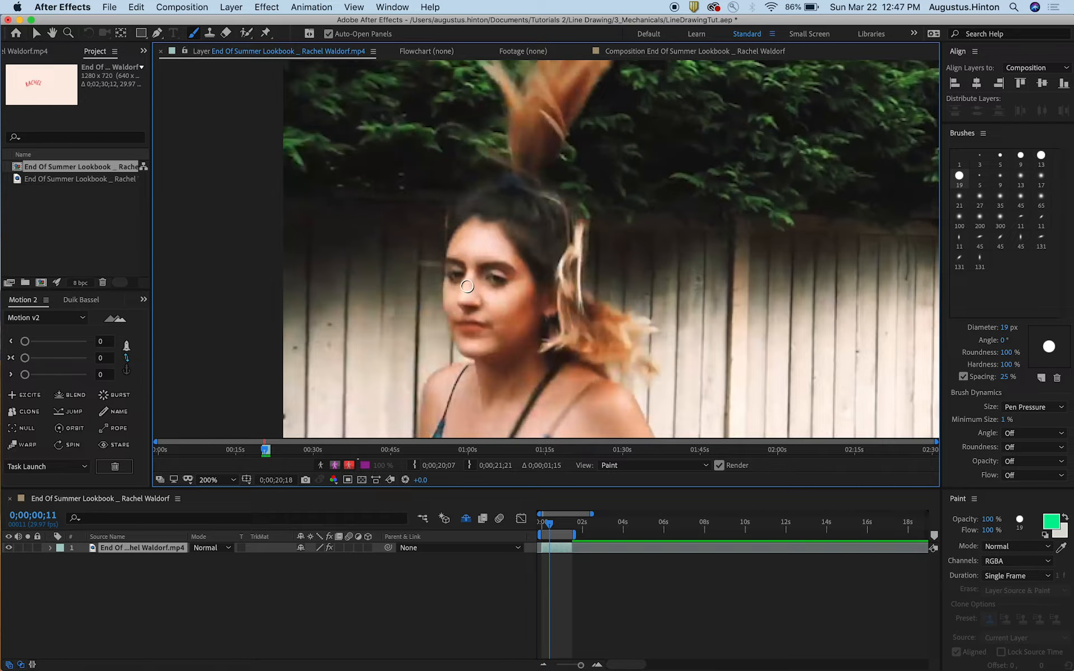
pyautogui.press('space')
pyautogui.moveTo(540, 287); pyautogui.dragTo(454, 252)
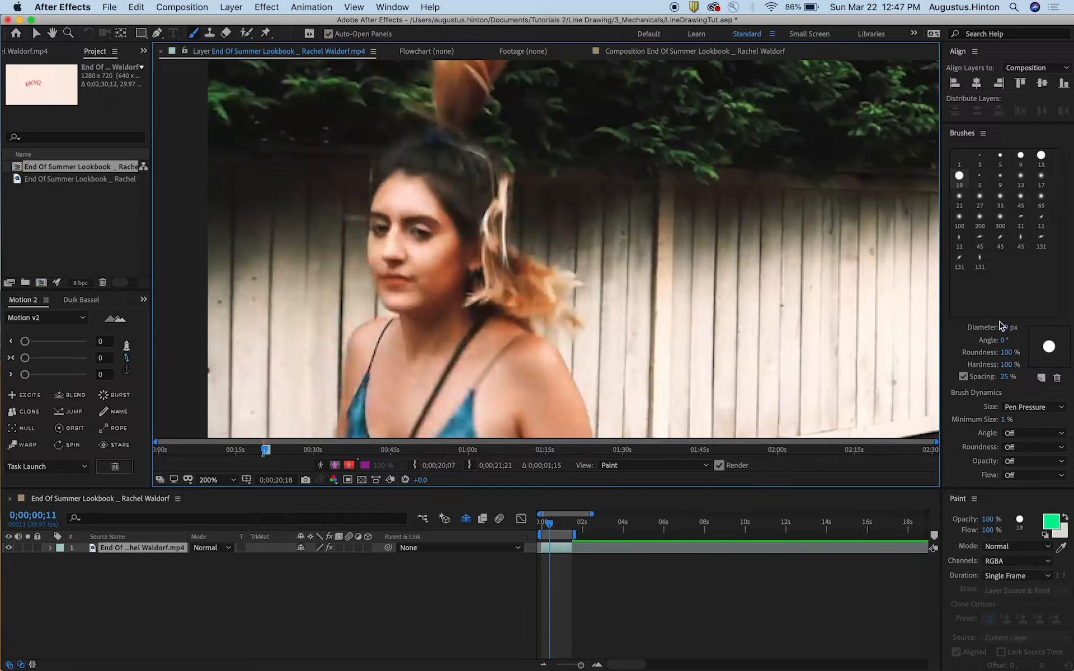
pyautogui.moveTo(1010, 332); pyautogui.dragTo(1016, 333)
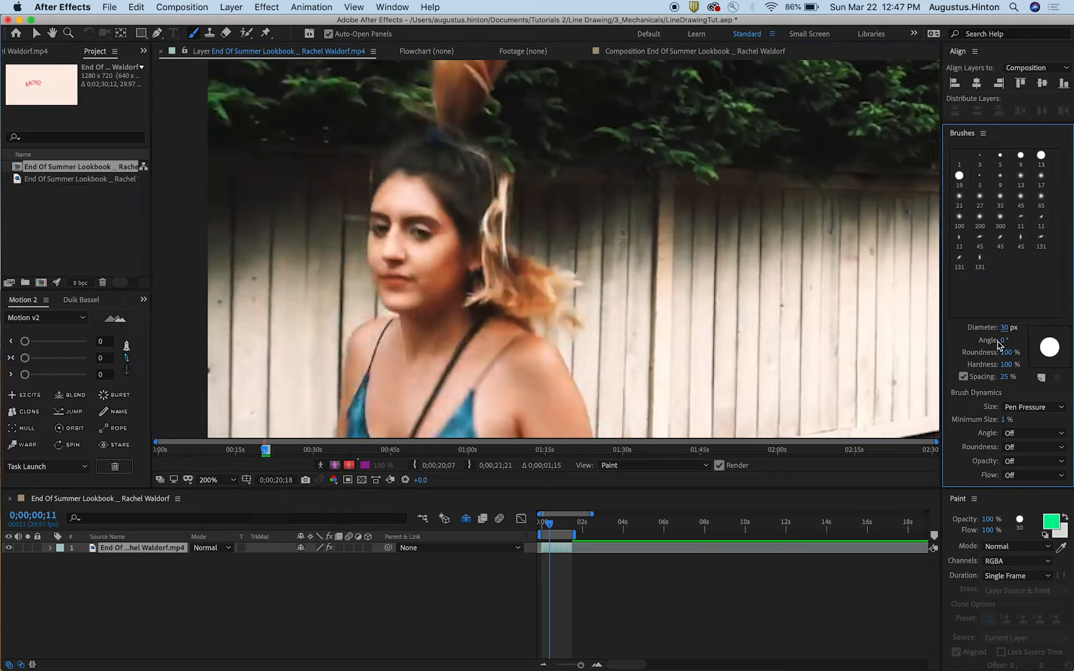
pyautogui.moveTo(645, 236)
pyautogui.mouseDown()
pyautogui.moveTo(738, 213)
pyautogui.moveTo(751, 256)
pyautogui.moveTo(735, 290)
pyautogui.moveTo(741, 312)
pyautogui.mouseUp()
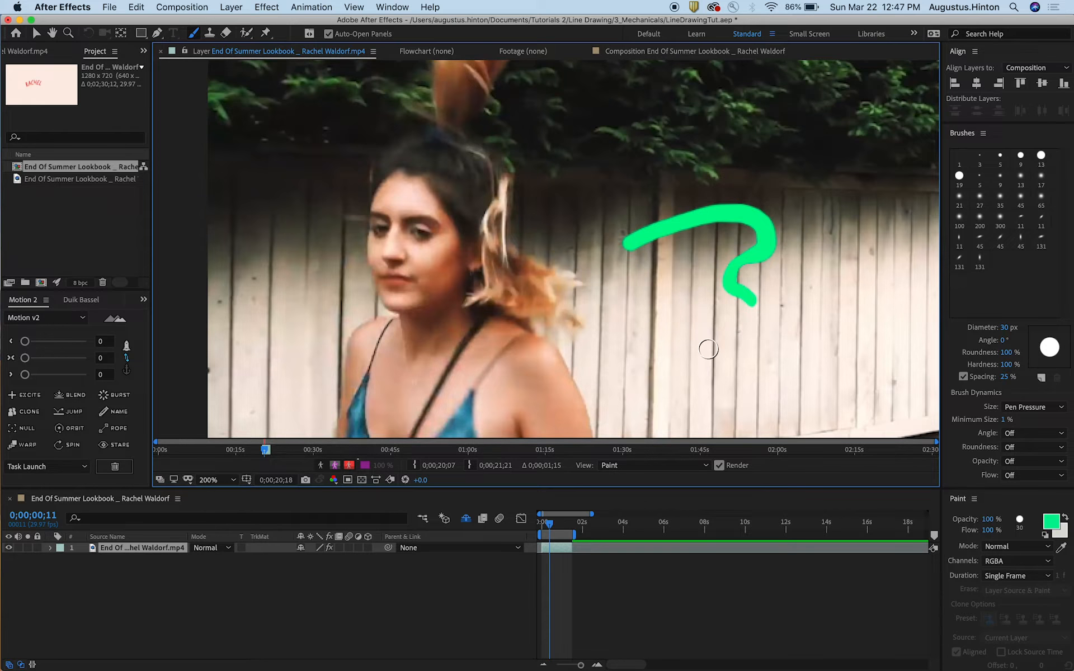
pyautogui.press('super+z')
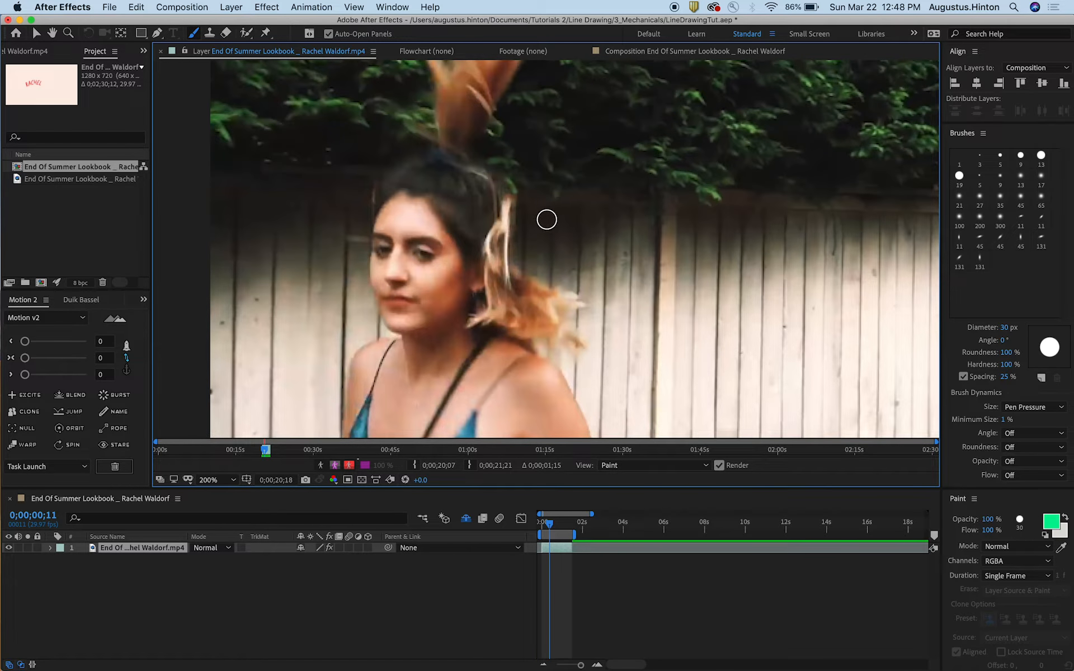
# - Paint three green dots in an arc around the hair side of the woman's head on frame 0;00;00;11
pyautogui.click(547, 200)
pyautogui.click(579, 261)
pyautogui.click(570, 327)
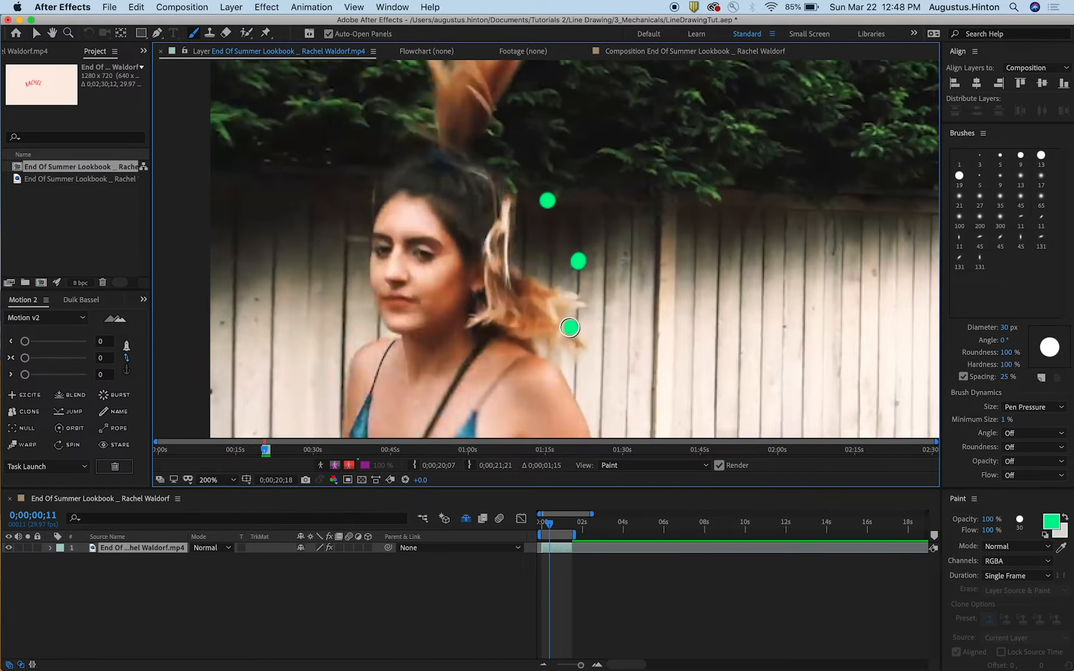
pyautogui.moveTo(570, 326); pyautogui.dragTo(594, 338)
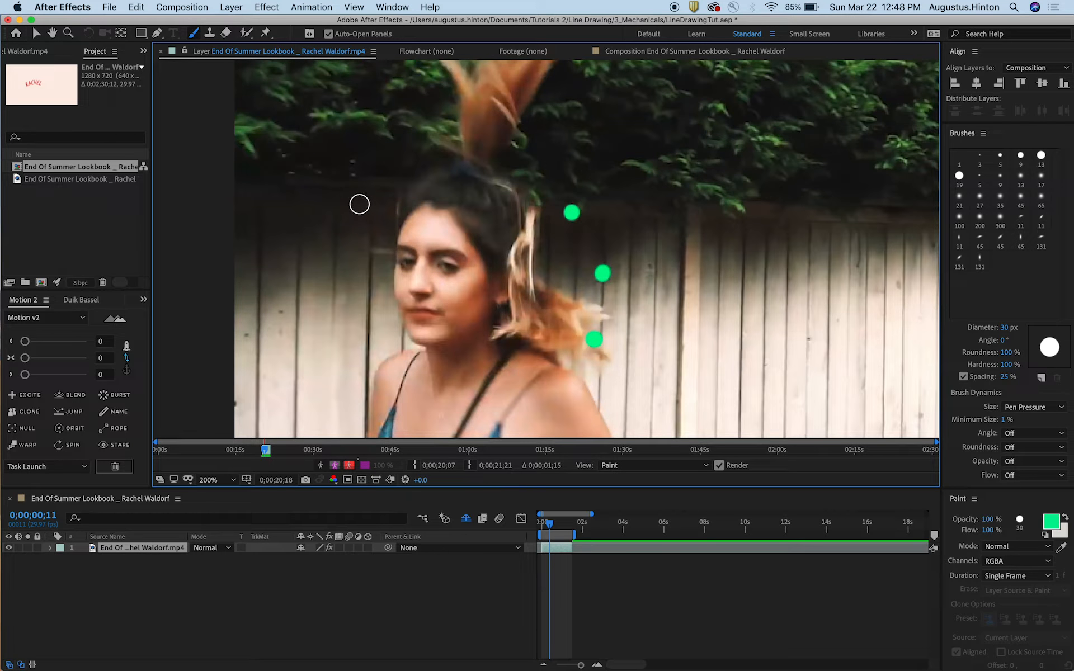
# - Paint three green dots in a mirrored arc in front of the woman's face on frame 0;00;00;11, placing the middle one farthest out
pyautogui.click(361, 204)
pyautogui.click(352, 274)
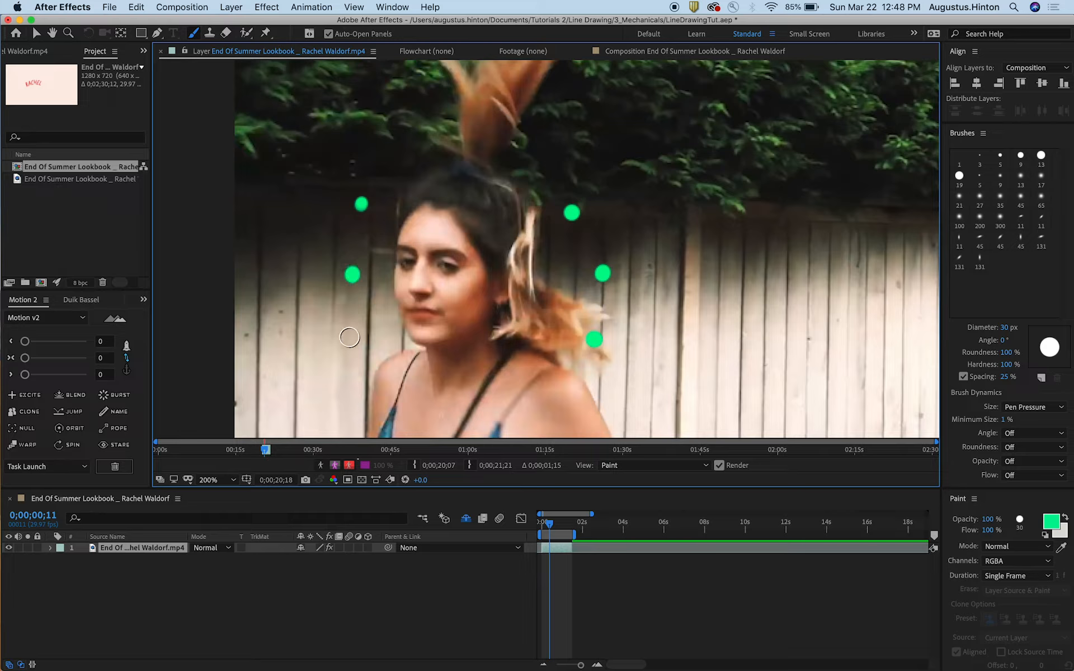
pyautogui.press('super+z')
pyautogui.click(331, 273)
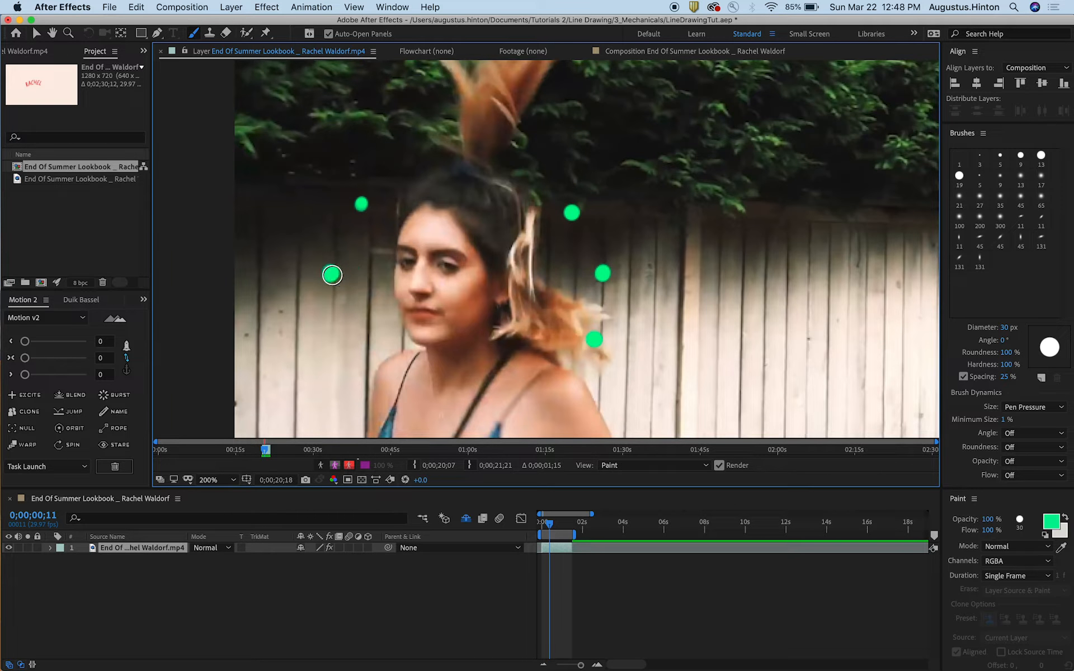
pyautogui.click(351, 342)
pyautogui.moveTo(371, 316); pyautogui.dragTo(353, 295)
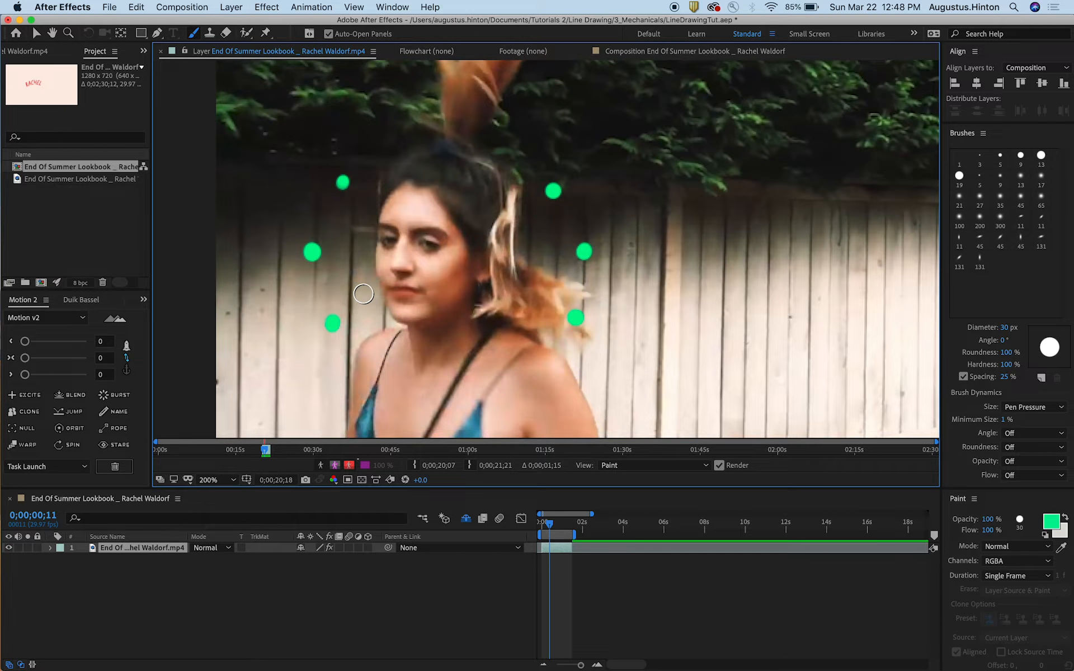
# - Flip between frames 0;00;00;11 and 0;00;00;12 to compare the dot positions with the head's movement, ending on 0;00;00;12
pyautogui.press('pagedown')
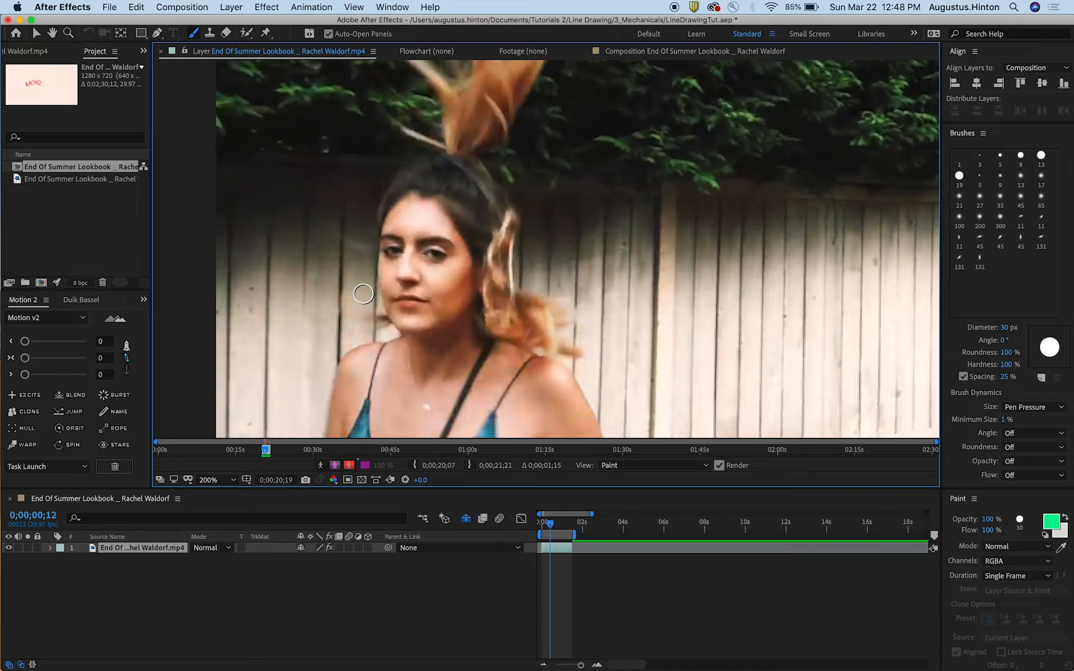
pyautogui.press('pageup')
pyautogui.press('pagedown')
pyautogui.moveTo(619, 266); pyautogui.dragTo(568, 261)
pyautogui.press('pageup')
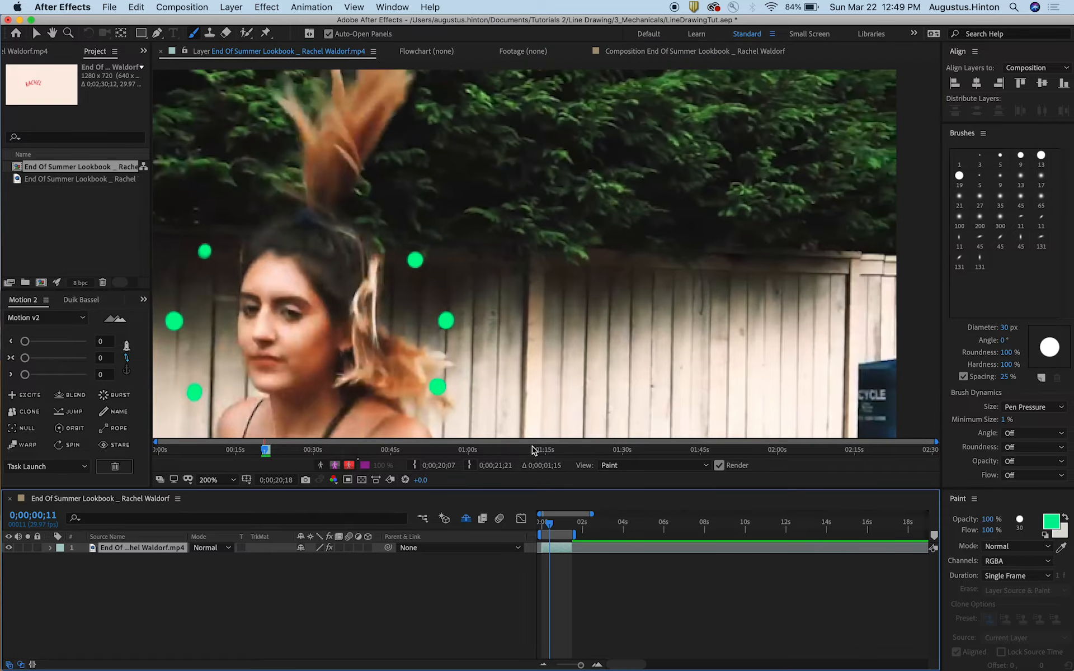
pyautogui.press('space')
pyautogui.moveTo(541, 228); pyautogui.dragTo(580, 176)
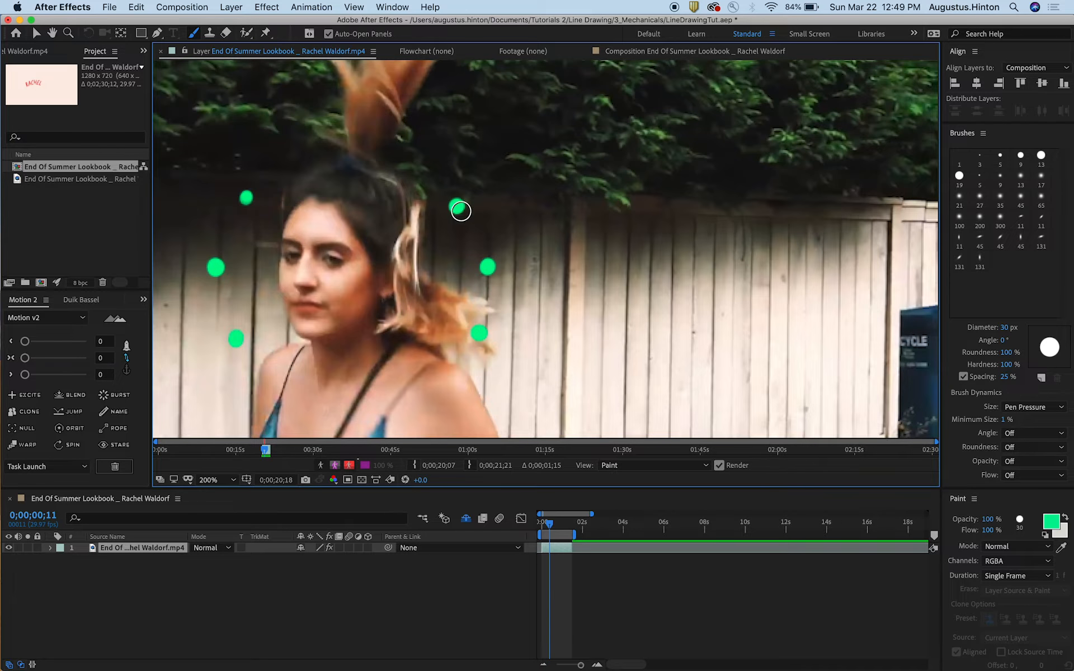
pyautogui.press('pagedown')
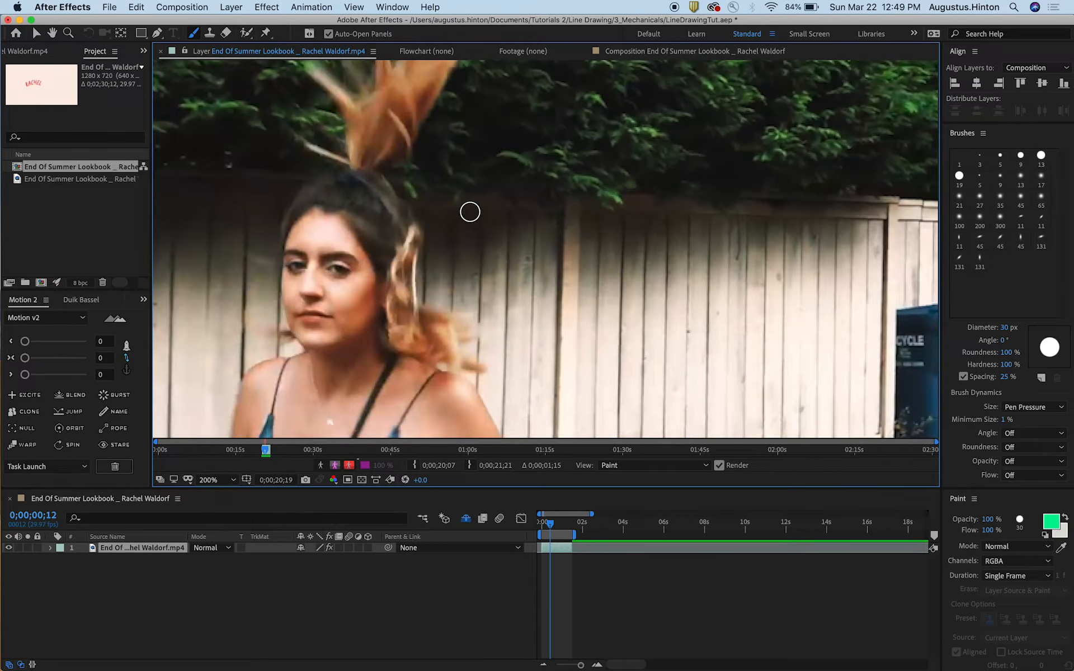
# - Paint a tapered green stroke radiating up and outward from the upper hair-side dot on frames 0;00;00;12 and 0;00;00;13
pyautogui.moveTo(463, 213); pyautogui.dragTo(503, 186)
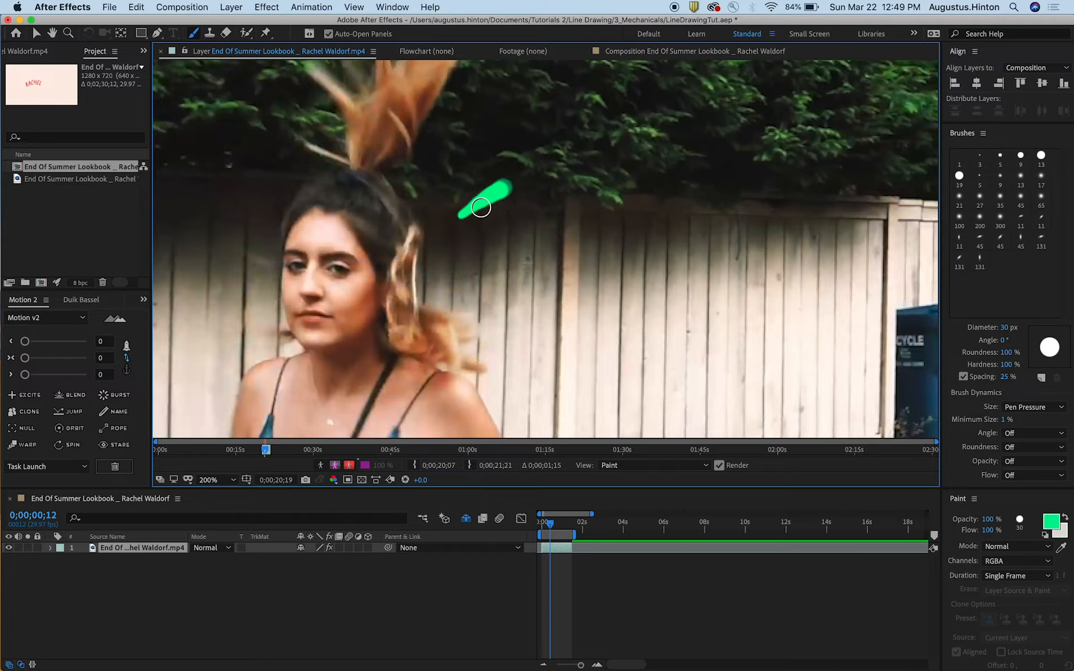
pyautogui.press('pagedown')
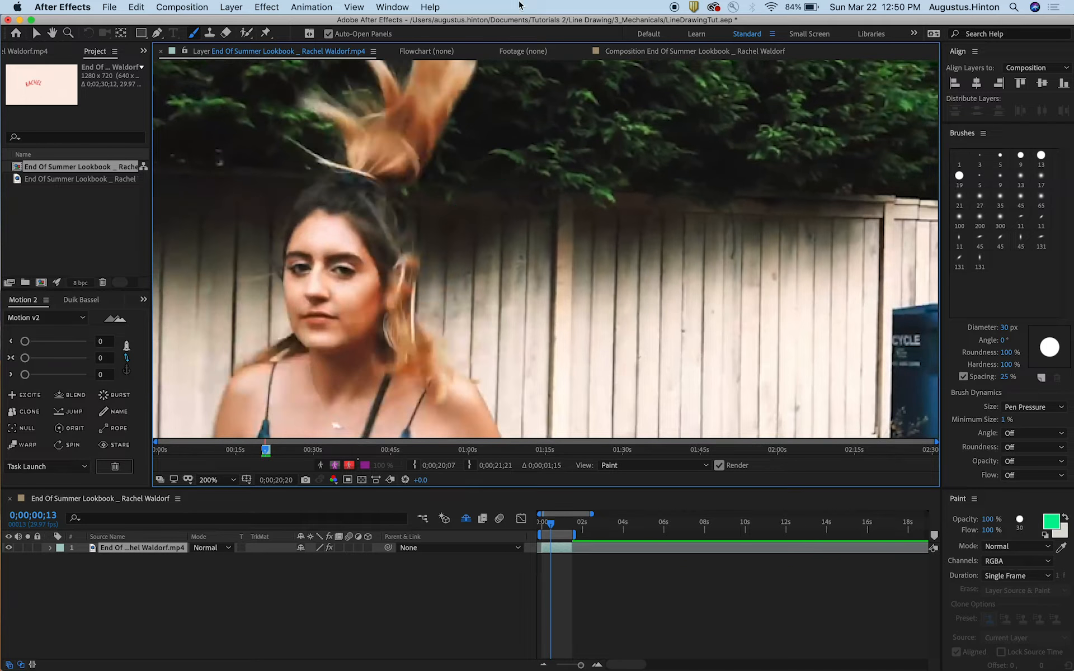
pyautogui.moveTo(477, 202); pyautogui.dragTo(541, 159)
pyautogui.moveTo(425, 246); pyautogui.dragTo(412, 254)
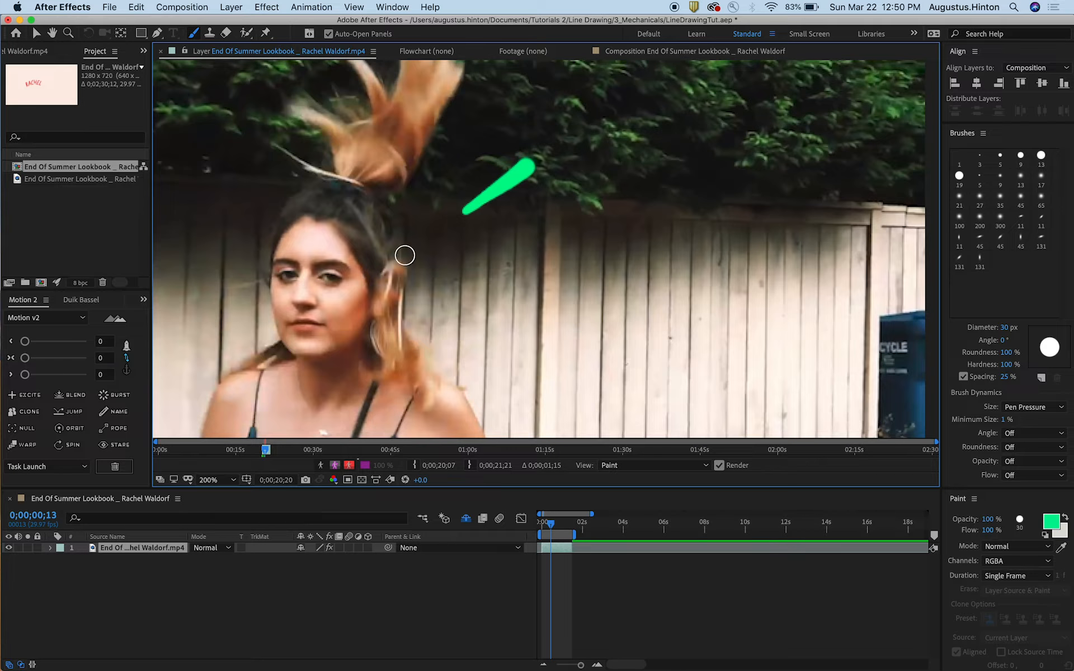
pyautogui.moveTo(497, 184); pyautogui.dragTo(465, 202)
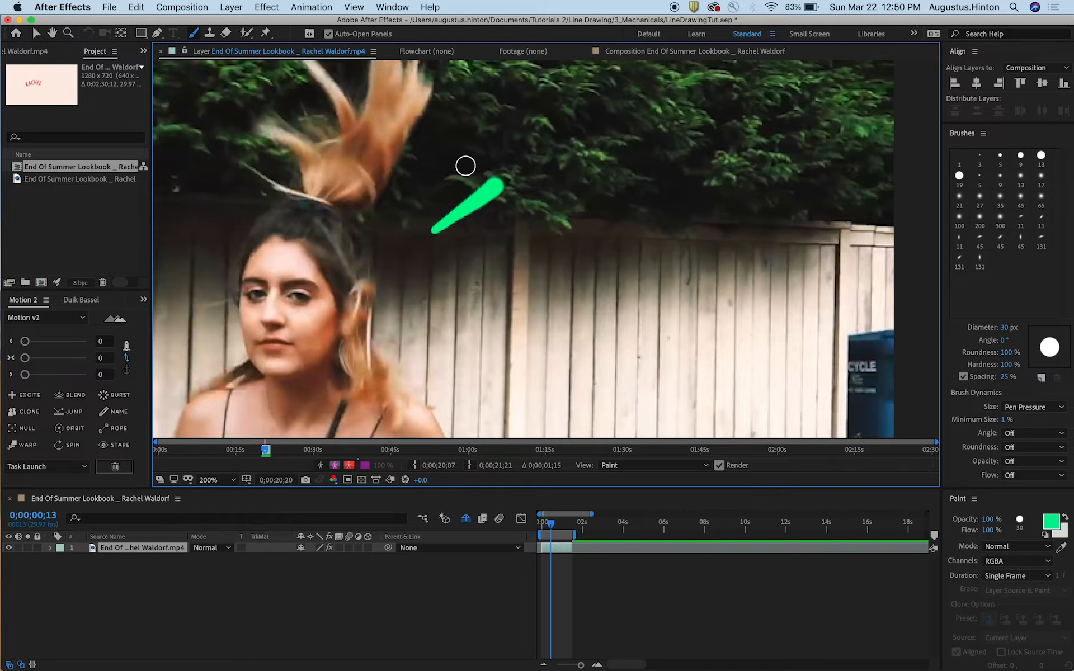
# - Continue the upper hair-side green line farther outward on frame 0;00;00;14, repainting it once, and paint it shorter on frame 0;00;00;15
pyautogui.press('pagedown')
pyautogui.moveTo(470, 204); pyautogui.dragTo(532, 163)
pyautogui.press('super+z')
pyautogui.moveTo(472, 202); pyautogui.dragTo(538, 153)
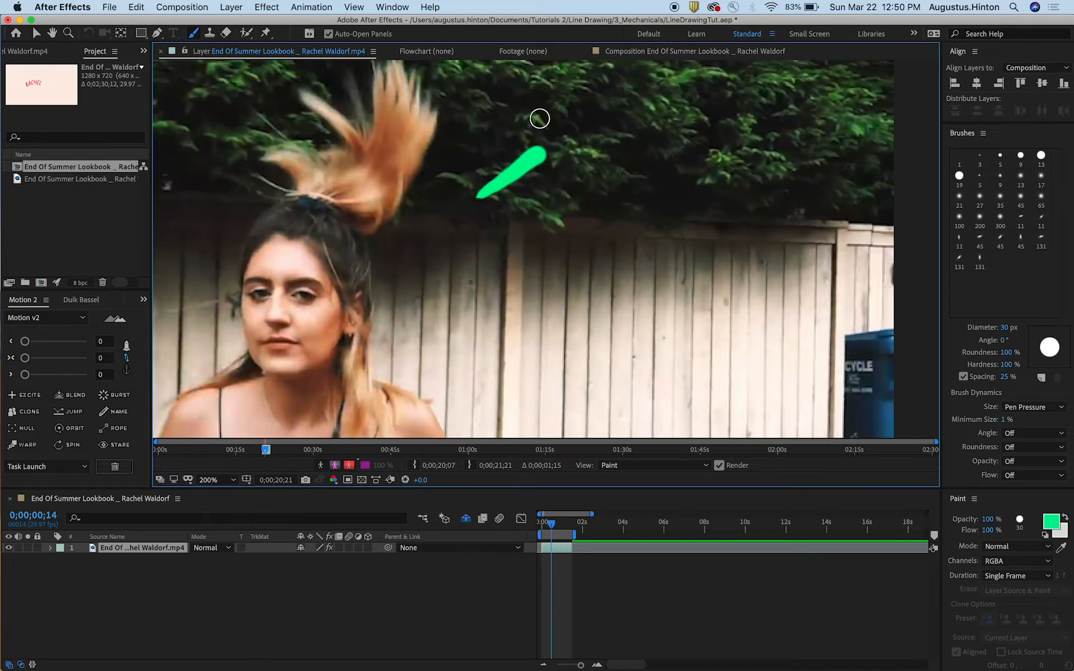
pyautogui.press('pagedown')
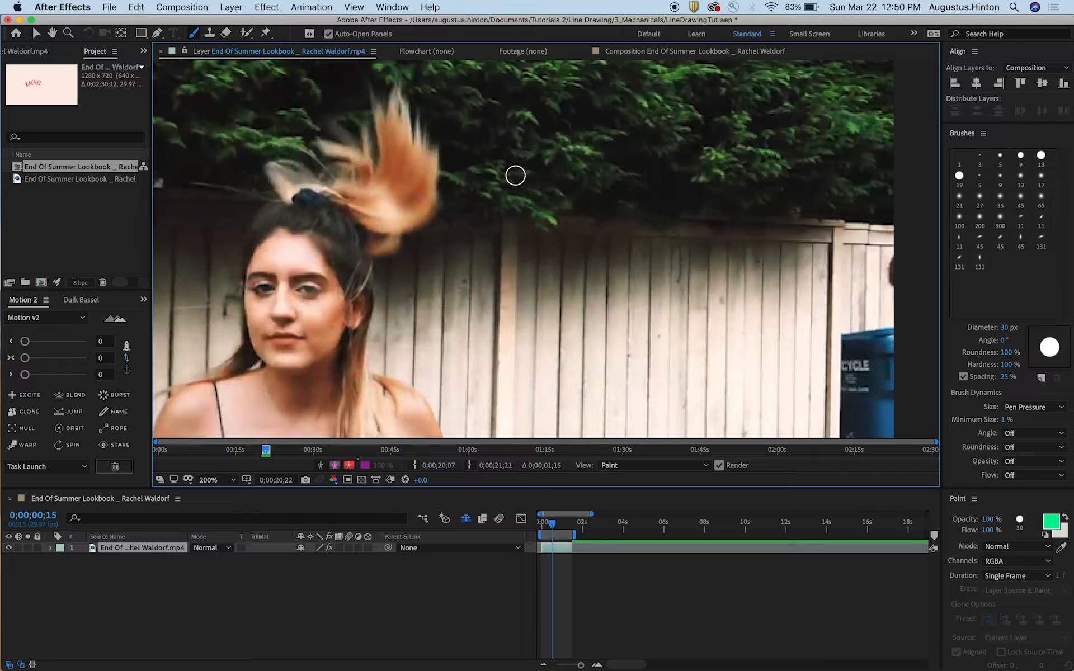
pyautogui.moveTo(512, 175); pyautogui.dragTo(547, 150)
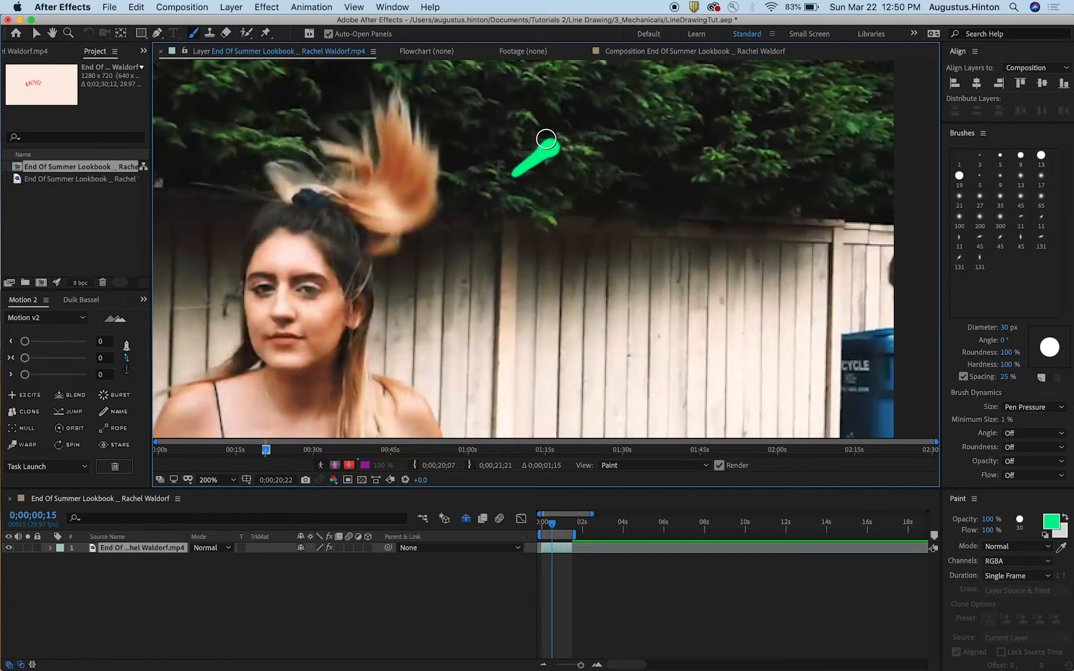
# - Shrink the upper hair-side green line on frames 0;00;00;16 and 0;00;00;17, and end it with a small dot on 0;00;00;18
pyautogui.press('pagedown')
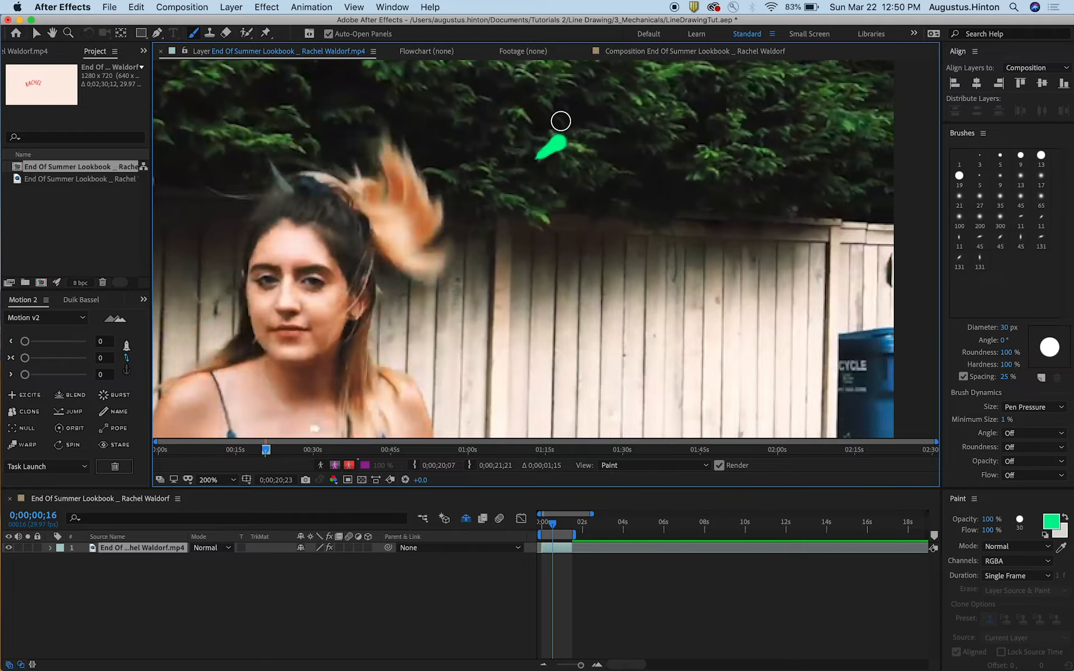
pyautogui.press('pagedown')
pyautogui.moveTo(566, 134); pyautogui.dragTo(571, 112)
pyautogui.press('pagedown')
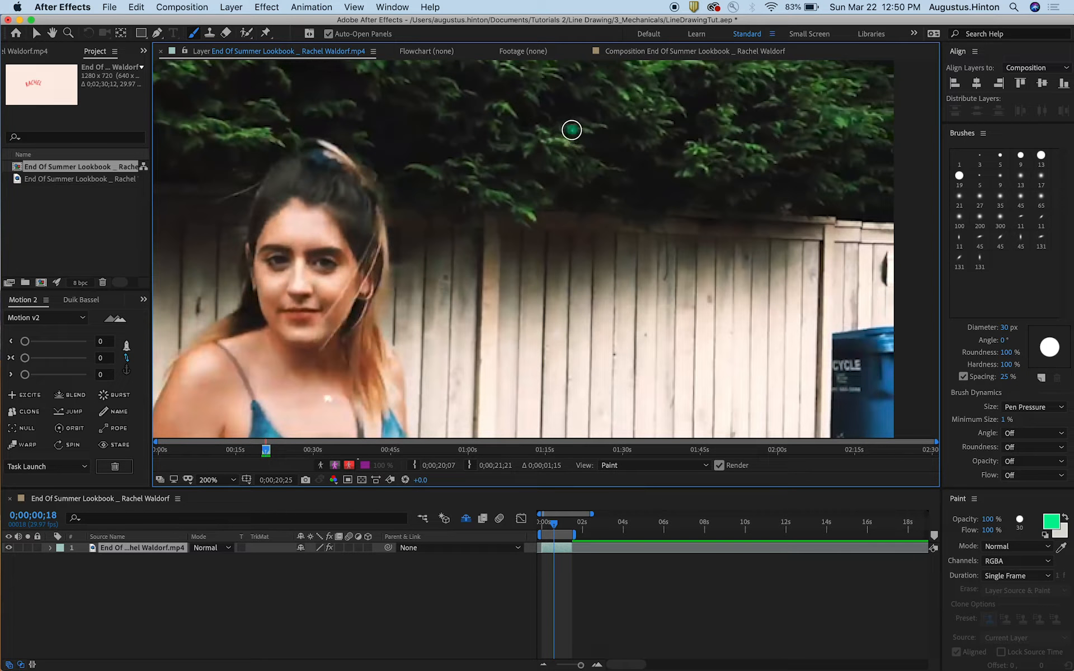
pyautogui.click(571, 130)
pyautogui.moveTo(522, 183); pyautogui.dragTo(564, 151)
# - Play back the animation to review the upper hair-side green line
pyautogui.press(',')
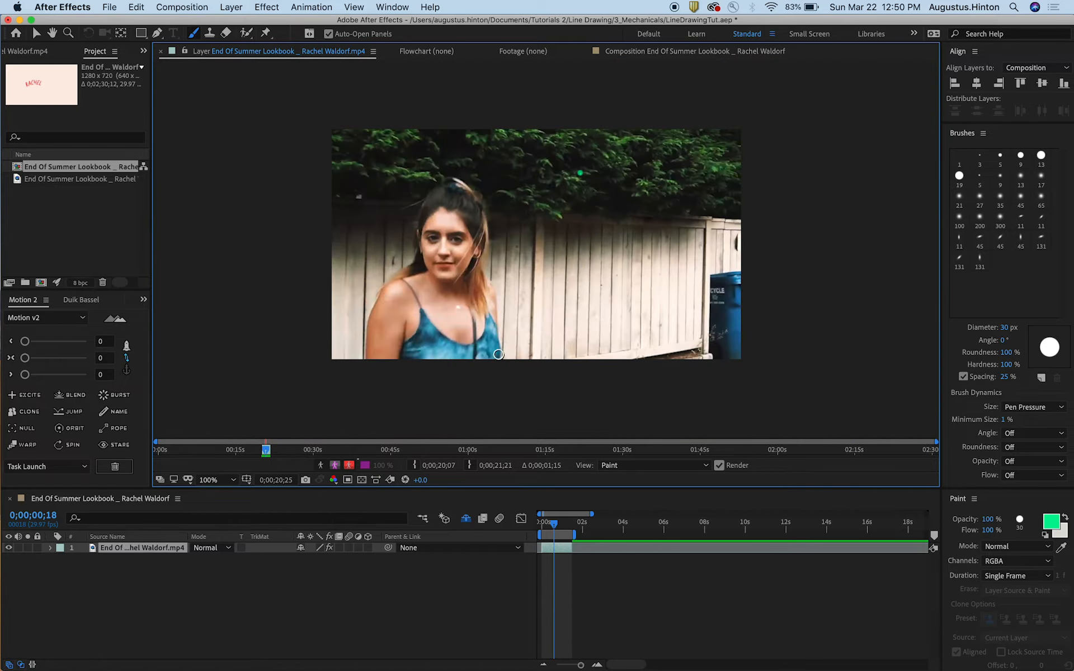
pyautogui.click(557, 531)
pyautogui.press('space')
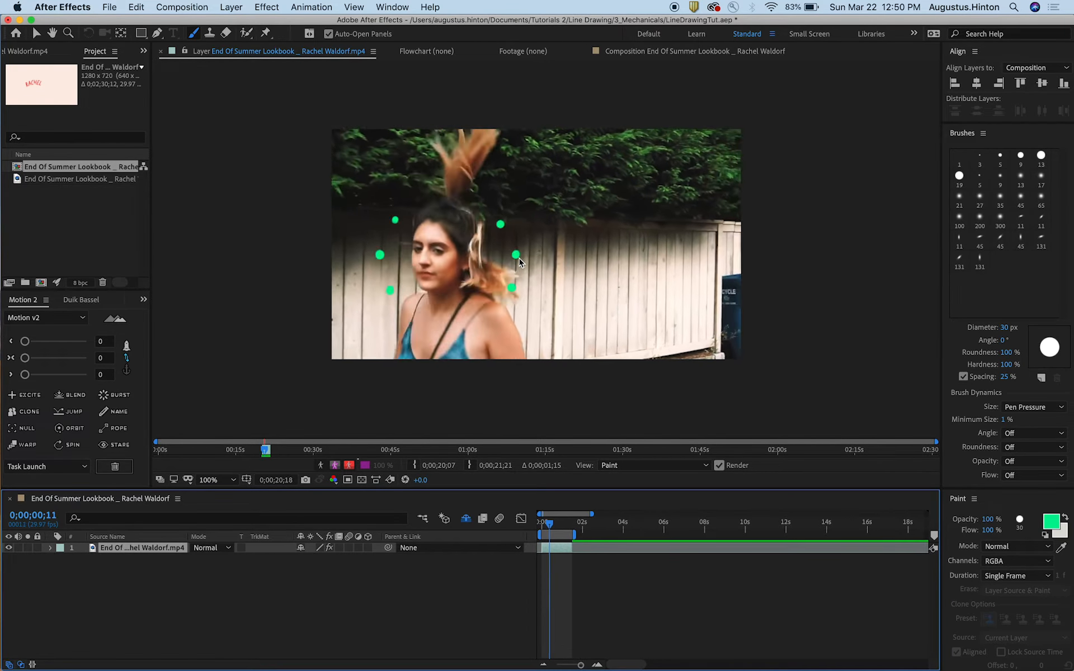
# - Paint a horizontal green stroke extending outward from the middle hair-side dot on frames 0;00;00;12 and 0;00;00;13
pyautogui.scroll(2, 504, 242)
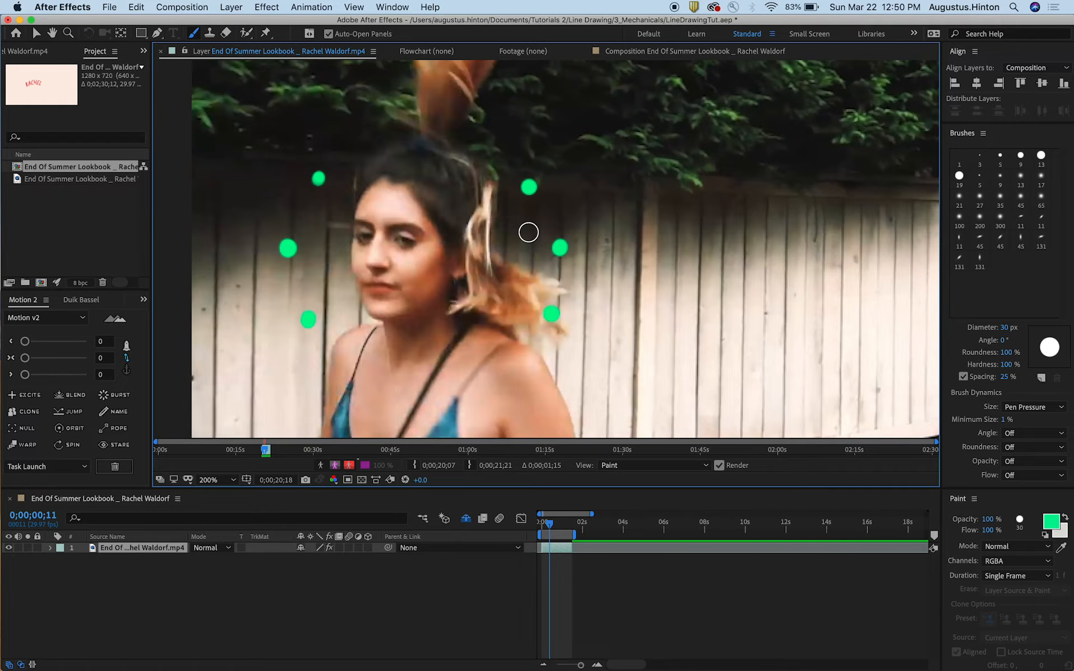
pyautogui.moveTo(564, 251); pyautogui.dragTo(503, 240)
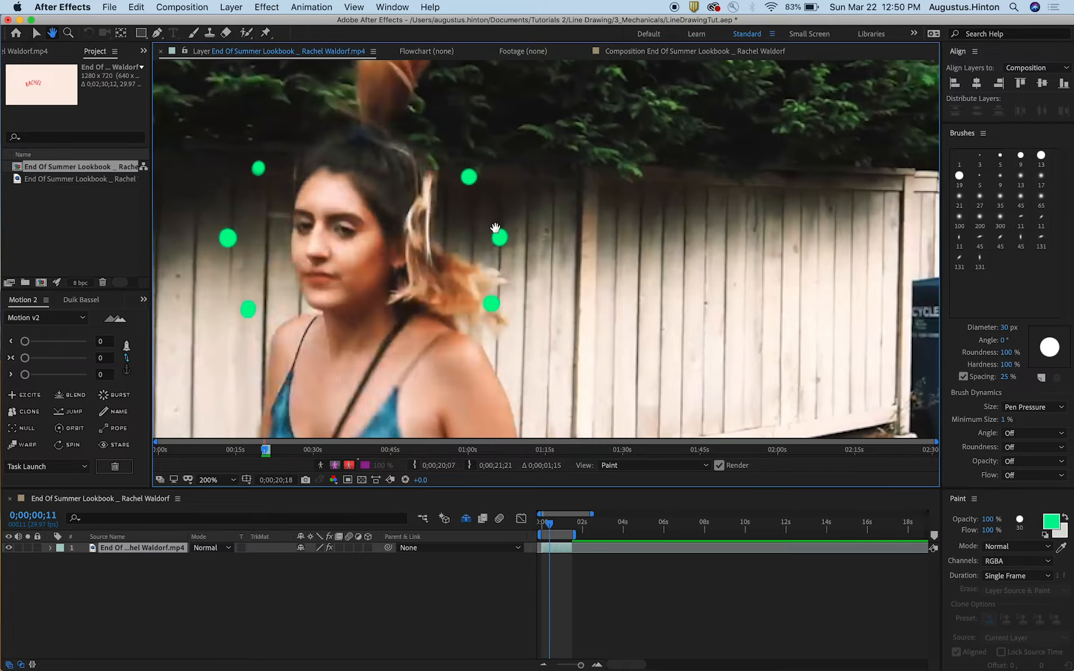
pyautogui.press('super+Right')
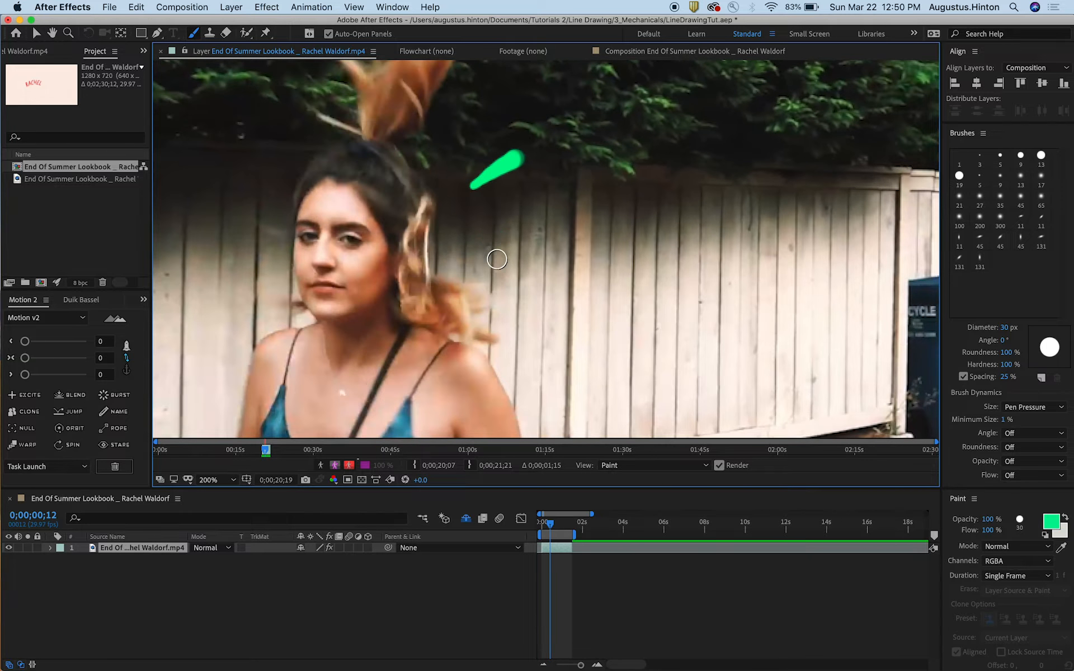
pyautogui.moveTo(494, 255); pyautogui.dragTo(555, 253)
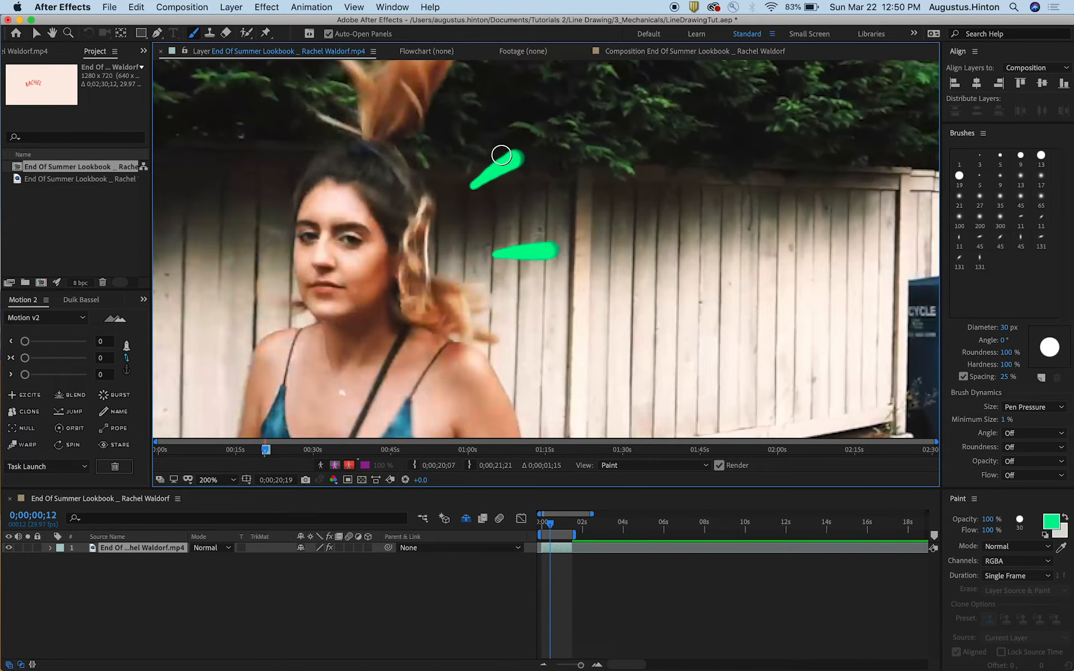
pyautogui.press('pagedown')
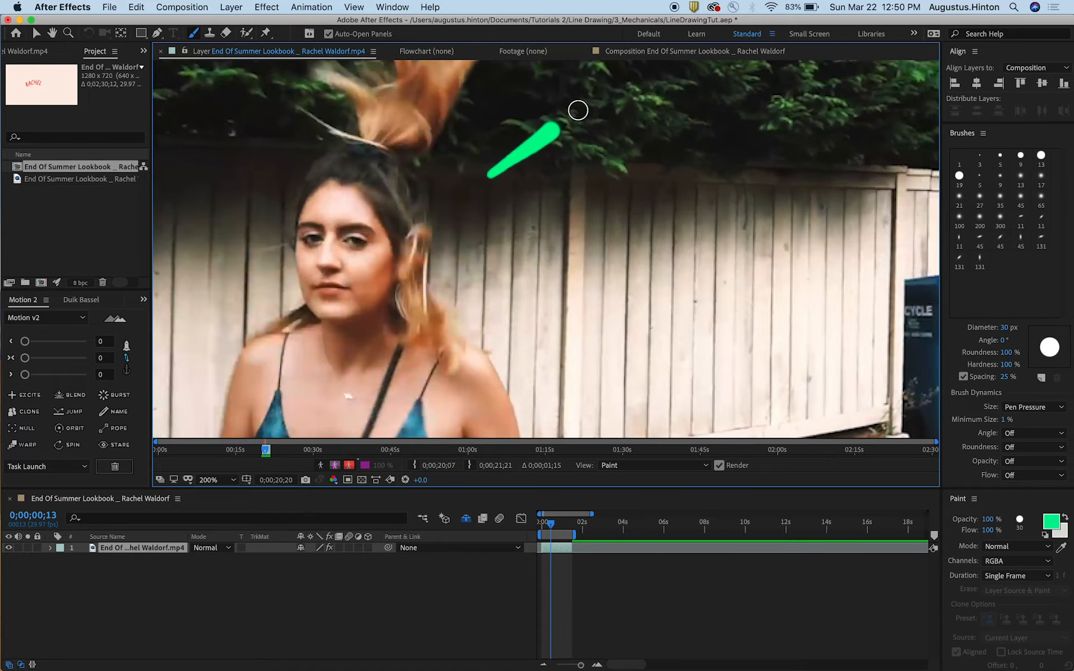
pyautogui.moveTo(528, 257); pyautogui.dragTo(600, 252)
# - Continue the middle hair-side green line farther outward on frame 0;00;00;14 and paint it shorter on frame 0;00;00;15
pyautogui.press('pagedown')
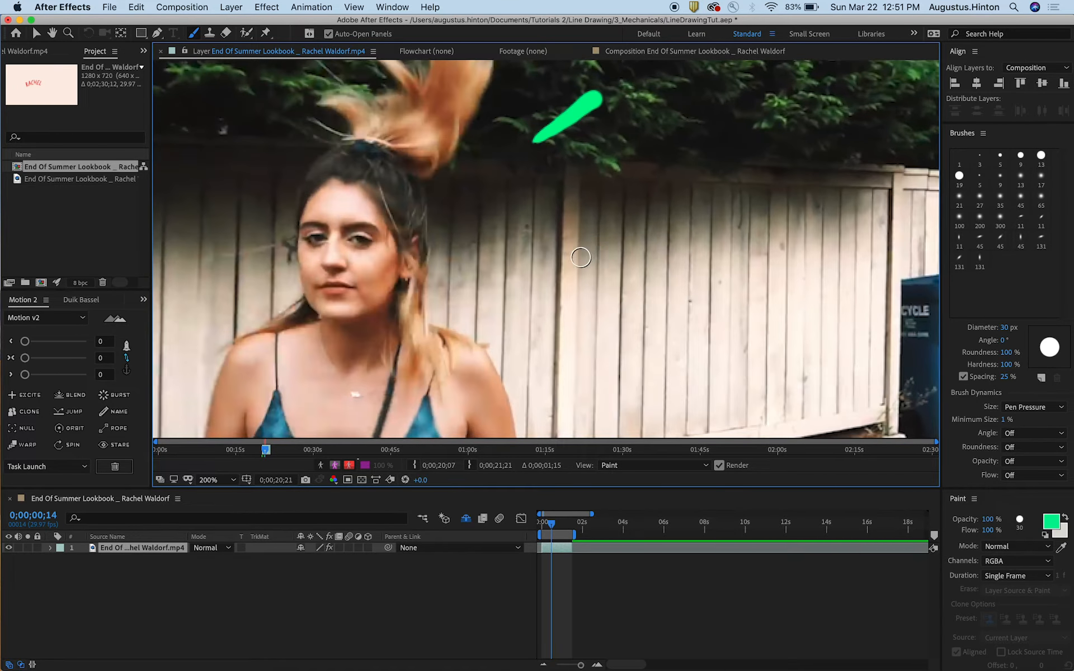
pyautogui.moveTo(595, 256); pyautogui.dragTo(670, 253)
pyautogui.press('pagedown')
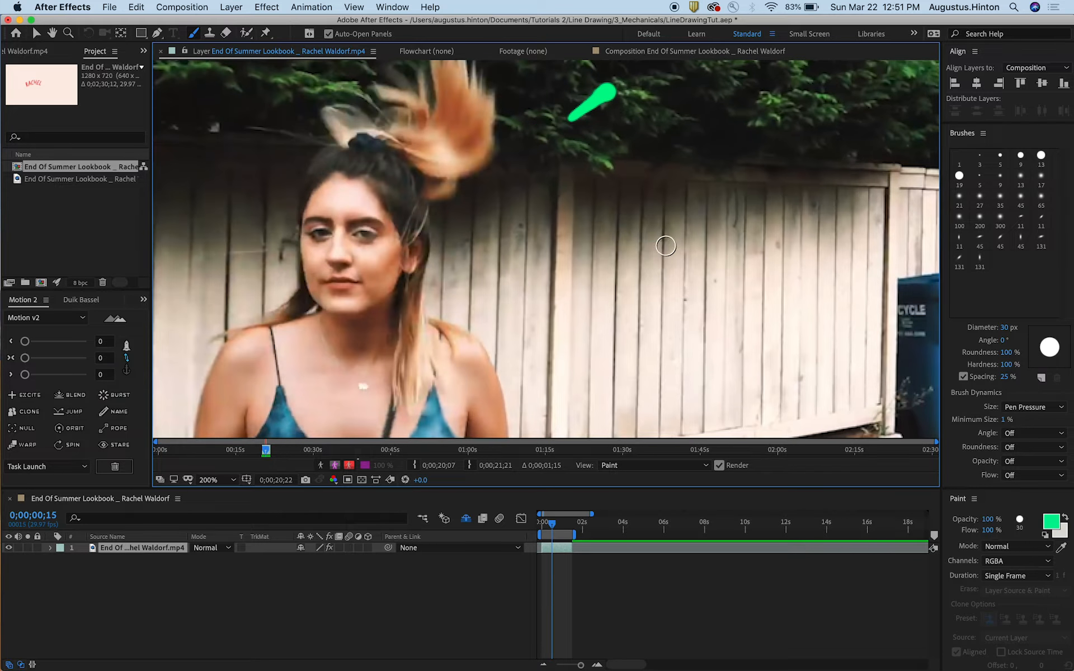
pyautogui.moveTo(639, 253); pyautogui.dragTo(692, 254)
# - Taper the middle hair-side green line down to small dots on frames 0;00;00;17 and 0;00;00;18
pyautogui.press('pagedown')
pyautogui.press('pagedown')
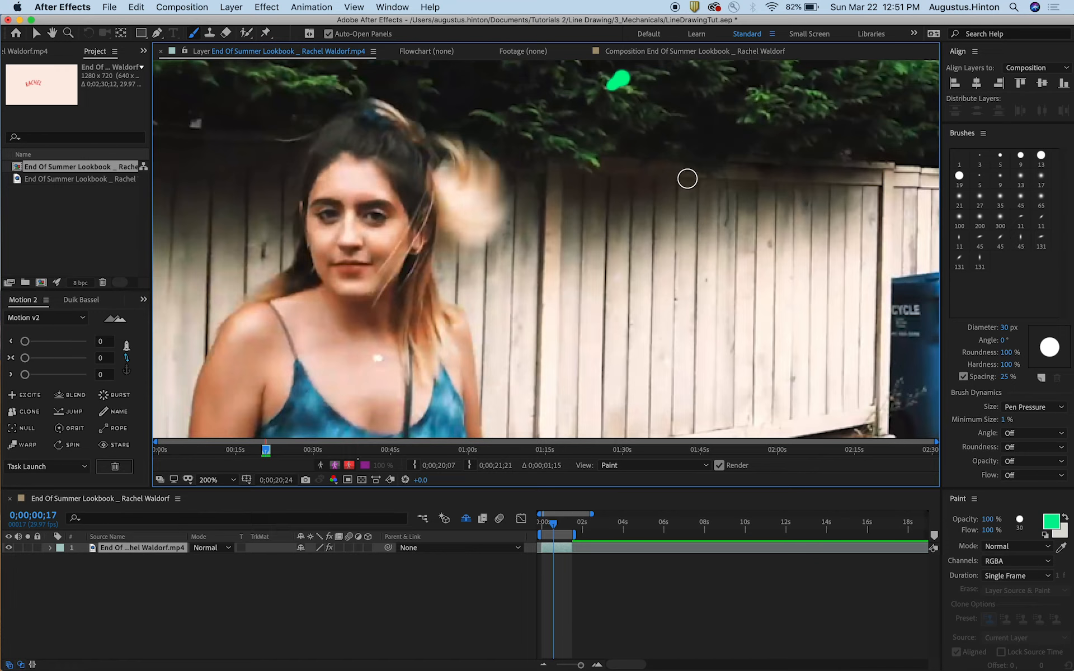
pyautogui.click(686, 260)
pyautogui.press('super+z')
pyautogui.click(688, 259)
pyautogui.press('pagedown')
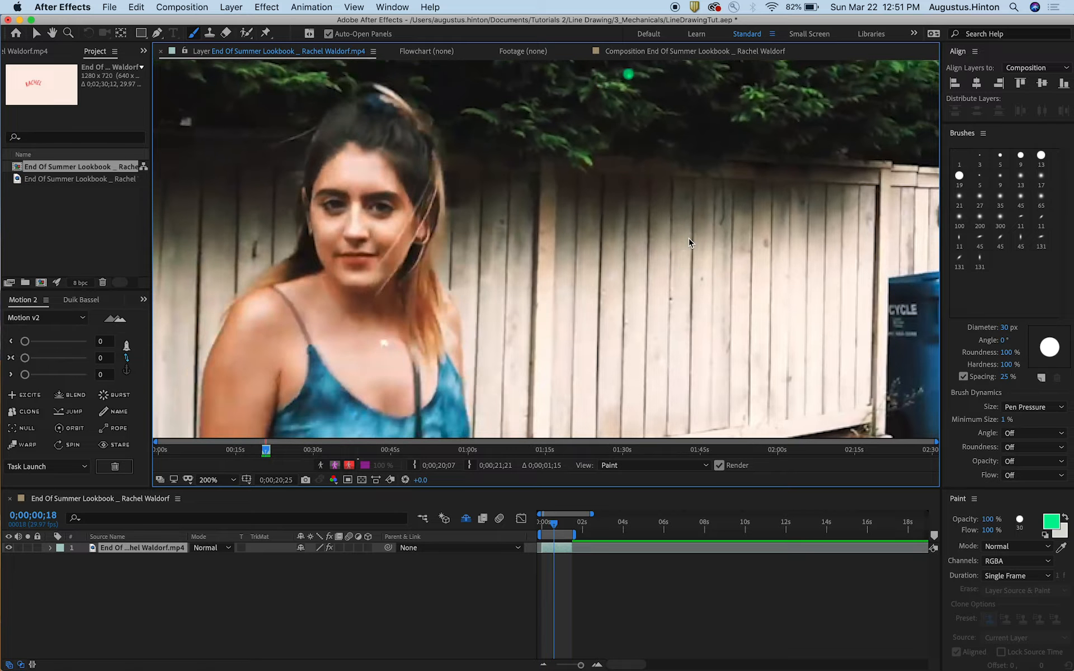
pyautogui.click(689, 269)
# - Play the animation from the first frame to review the upper and middle green lines
pyautogui.moveTo(664, 229)
pyautogui.mouseDown()
pyautogui.moveTo(656, 256)
pyautogui.moveTo(652, 190)
pyautogui.mouseUp()
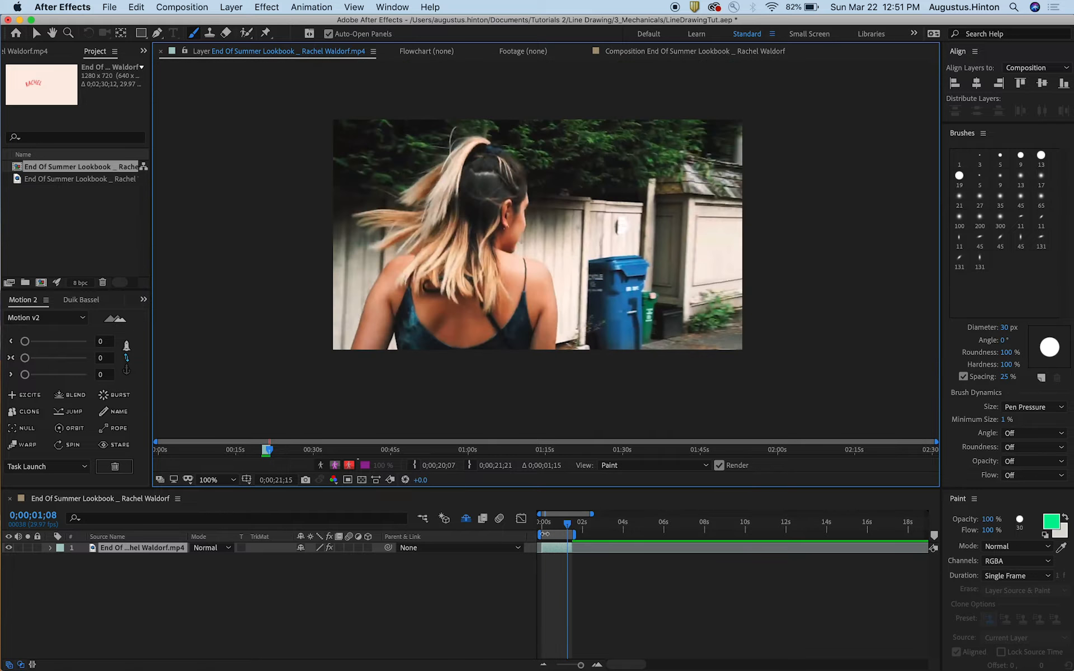
pyautogui.moveTo(547, 526); pyautogui.dragTo(541, 527)
pyautogui.scroll(1, 494, 341)
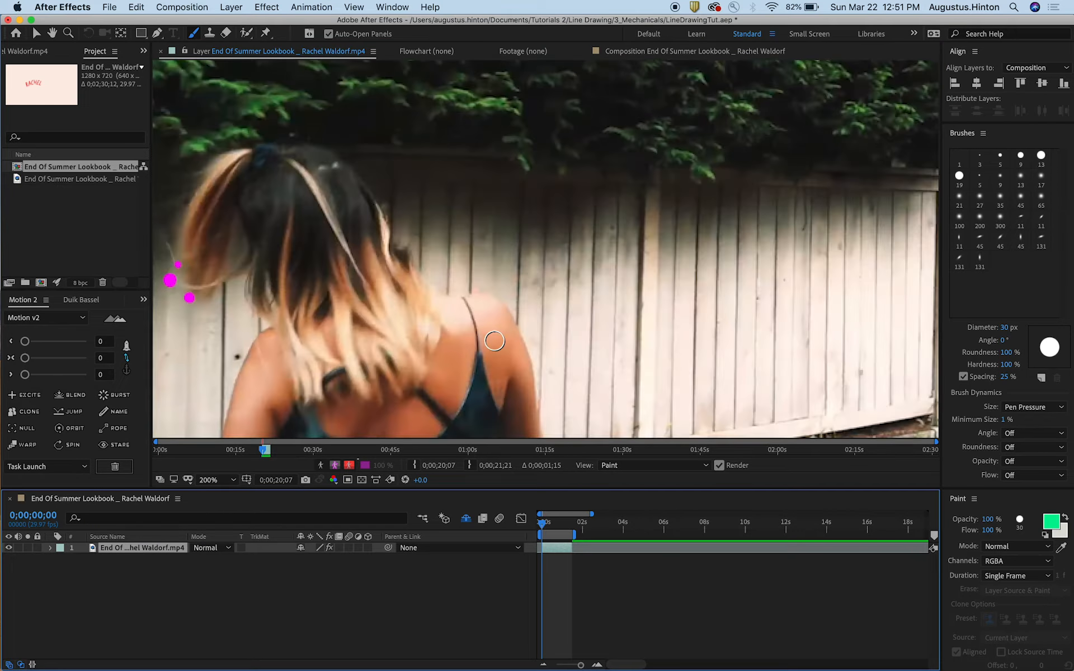
pyautogui.press('space')
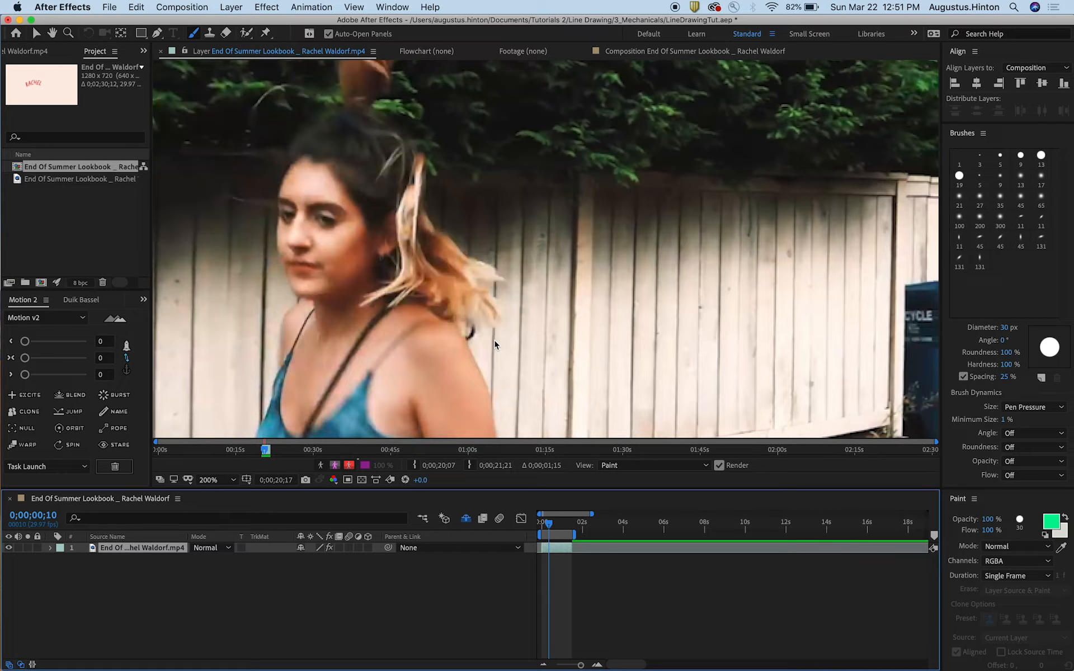
# - Paint a green stroke angling down and outward from the lower hair-side dot on frames 0;00;00;12 and 0;00;00;13
pyautogui.click(487, 317)
pyautogui.press('super+Right')
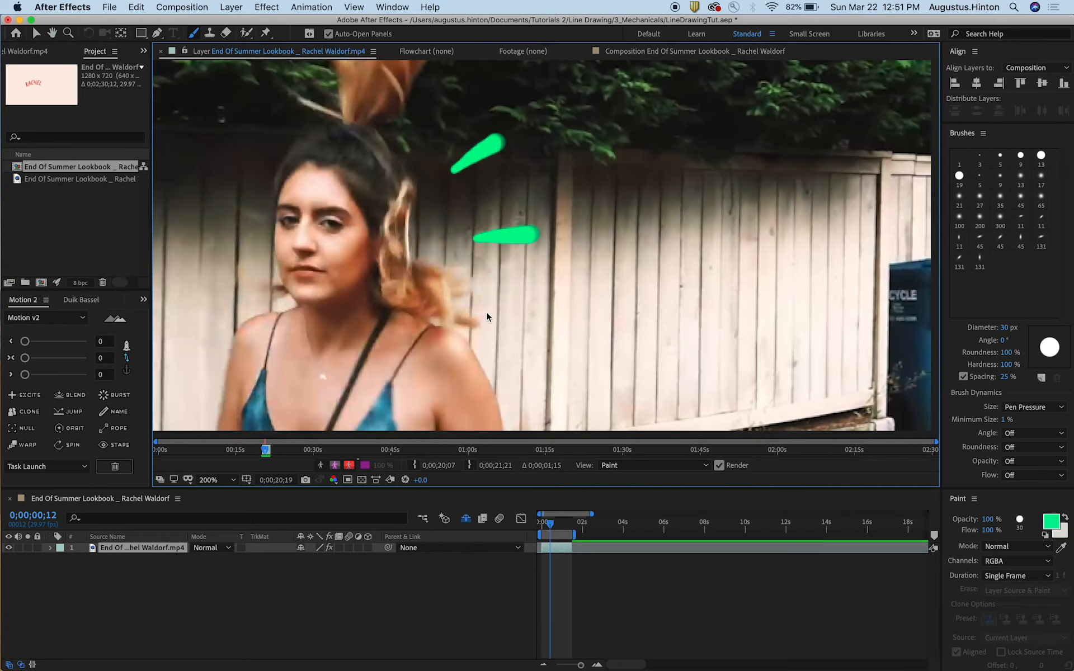
pyautogui.moveTo(472, 302)
pyautogui.mouseDown()
pyautogui.moveTo(518, 302)
pyautogui.moveTo(487, 311)
pyautogui.moveTo(548, 333)
pyautogui.mouseUp()
pyautogui.press('super+Right')
pyautogui.press('super+z')
pyautogui.moveTo(487, 308)
pyautogui.mouseDown()
pyautogui.moveTo(547, 328)
pyautogui.moveTo(599, 362)
pyautogui.mouseUp()
# - Continue the lower hair-side green line outward from frame 0;00;00;14, shrinking it to a dot on frame 0;00;00;18
pyautogui.press('super+Right')
pyautogui.press('super+z')
pyautogui.press('super+Right')
pyautogui.press('super+z')
pyautogui.moveTo(559, 336)
pyautogui.mouseDown()
pyautogui.moveTo(596, 360)
pyautogui.moveTo(565, 338)
pyautogui.moveTo(602, 341)
pyautogui.moveTo(616, 368)
pyautogui.mouseUp()
pyautogui.press('super+Right')
pyautogui.press('super+Right')
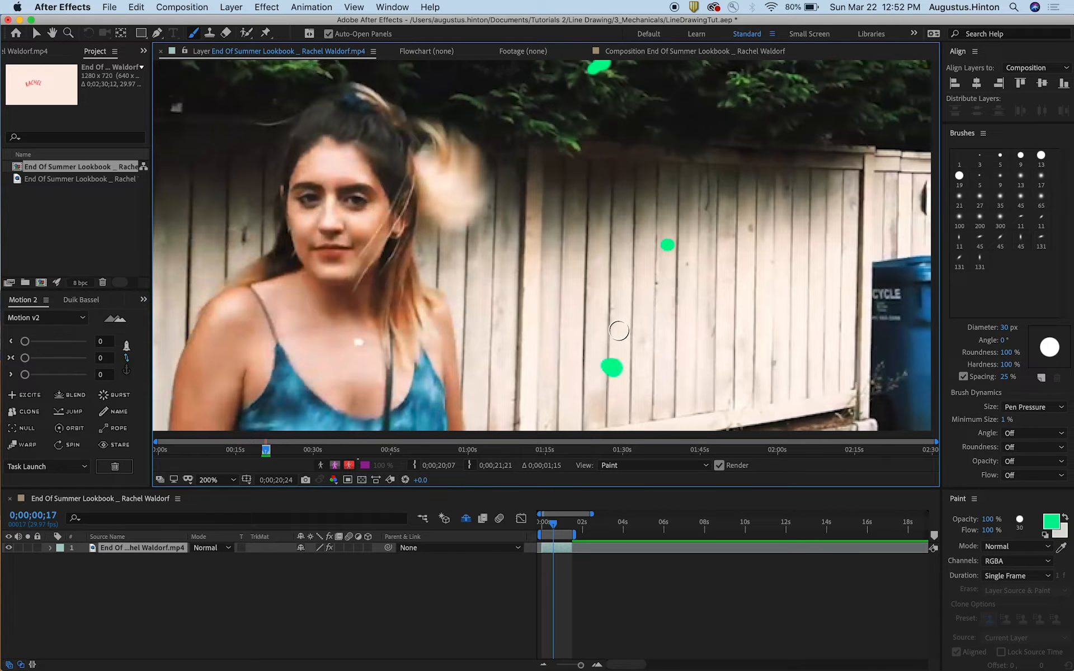
pyautogui.press('super+Right')
pyautogui.click(614, 370)
# - Return to the start of the burst and paint a green stroke down and outward from the lower dot in front of the face
pyautogui.moveTo(576, 251); pyautogui.dragTo(562, 273)
pyautogui.press('super+Left')
pyautogui.press('super+Left')
pyautogui.press('super+Left')
pyautogui.press('super+Left')
pyautogui.press('super+Left')
pyautogui.press('super+Left')
pyautogui.press('super+Left')
pyautogui.press('super+Left')
pyautogui.press('super+Left')
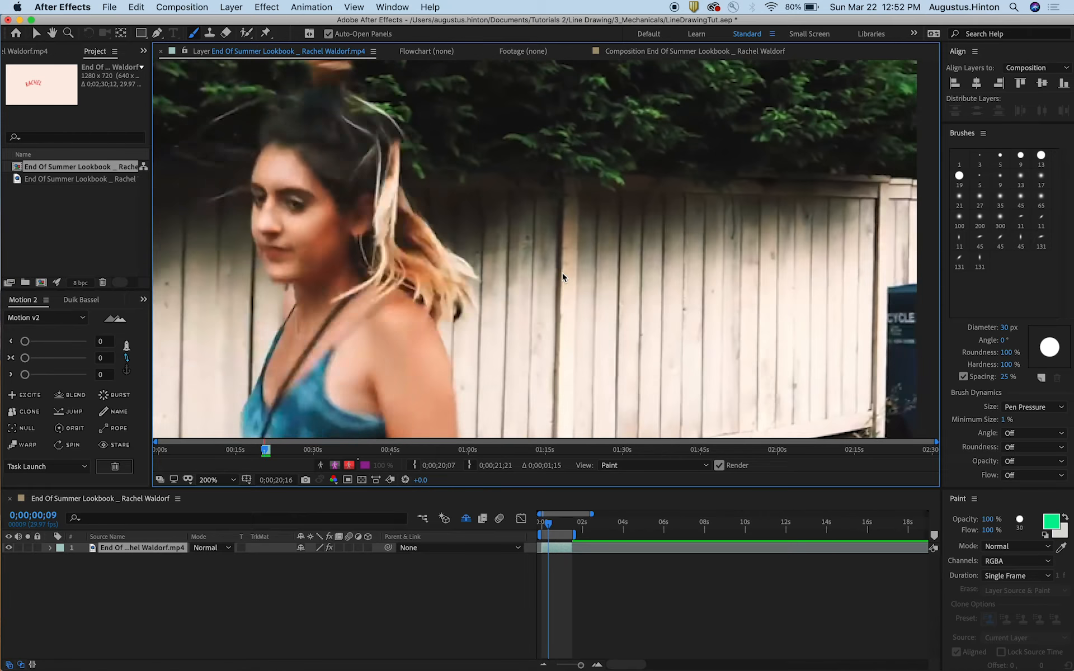
pyautogui.press('super+Right')
pyautogui.press('super+Right')
pyautogui.press('super+Right')
pyautogui.press('super+Right')
pyautogui.moveTo(341, 323); pyautogui.dragTo(503, 307)
pyautogui.press('super+Left')
pyautogui.press('super+Left')
pyautogui.moveTo(406, 302)
pyautogui.mouseDown()
pyautogui.moveTo(473, 271)
pyautogui.moveTo(365, 328)
pyautogui.mouseUp()
# - Continue the lower face-side green line outward over frames 0;00;00;13 to 0;00;00;15
pyautogui.press('super+Right')
pyautogui.press('super+Right')
pyautogui.press('super+Right')
pyautogui.press('super+Right')
pyautogui.press('super+Right')
pyautogui.press('super+Right')
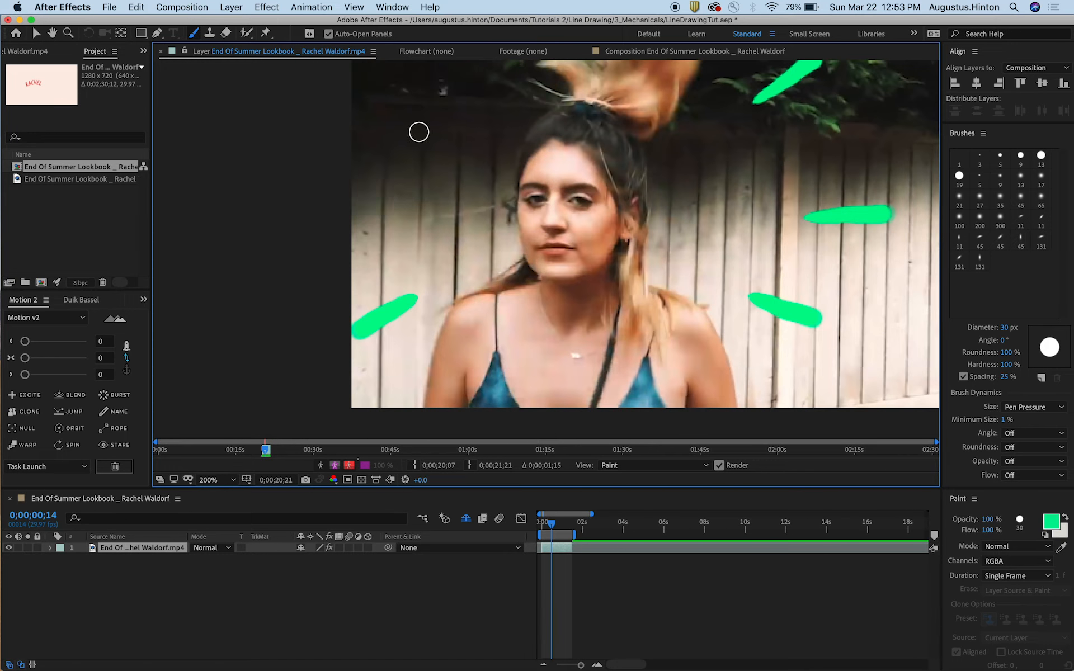
pyautogui.press('pagedown')
pyautogui.press('pagedown')
# - Paint the middle and upper face-side green lines moving outward across frames 0;00;00;12 to 0;00;00;15, mirroring the hair side
pyautogui.press('space')
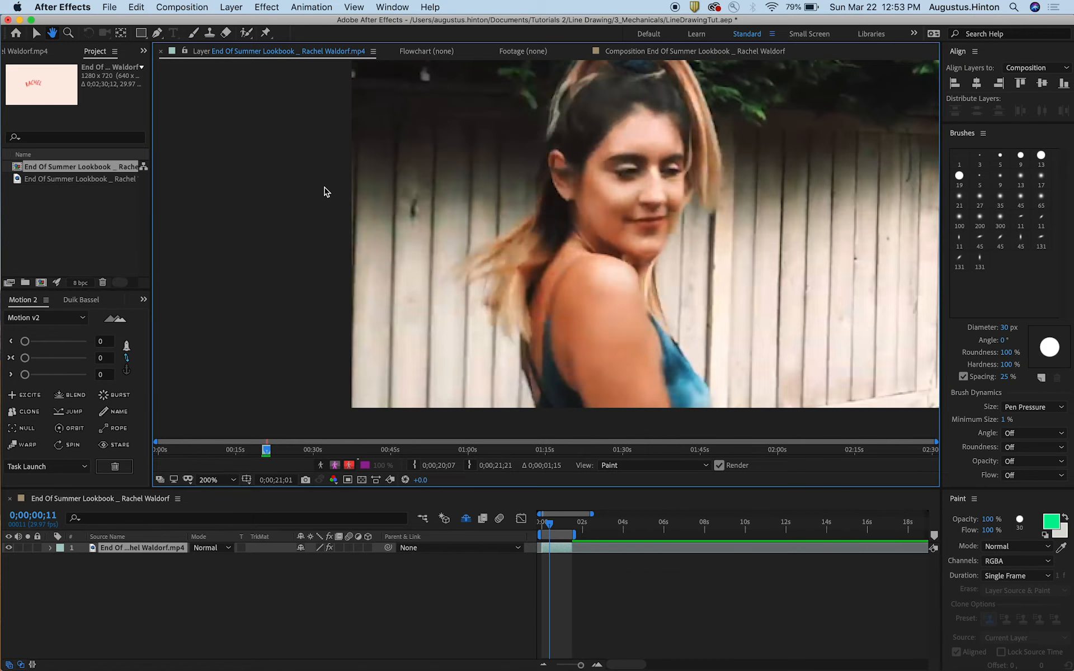
pyautogui.press('space')
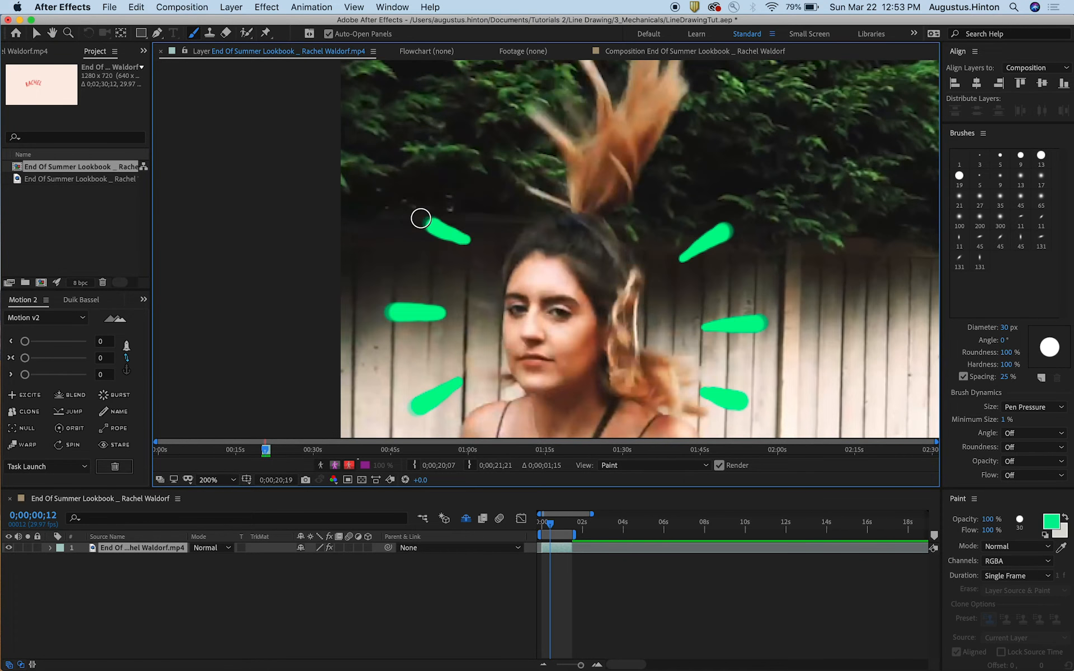
pyautogui.press('pagedown')
pyautogui.press('super+z')
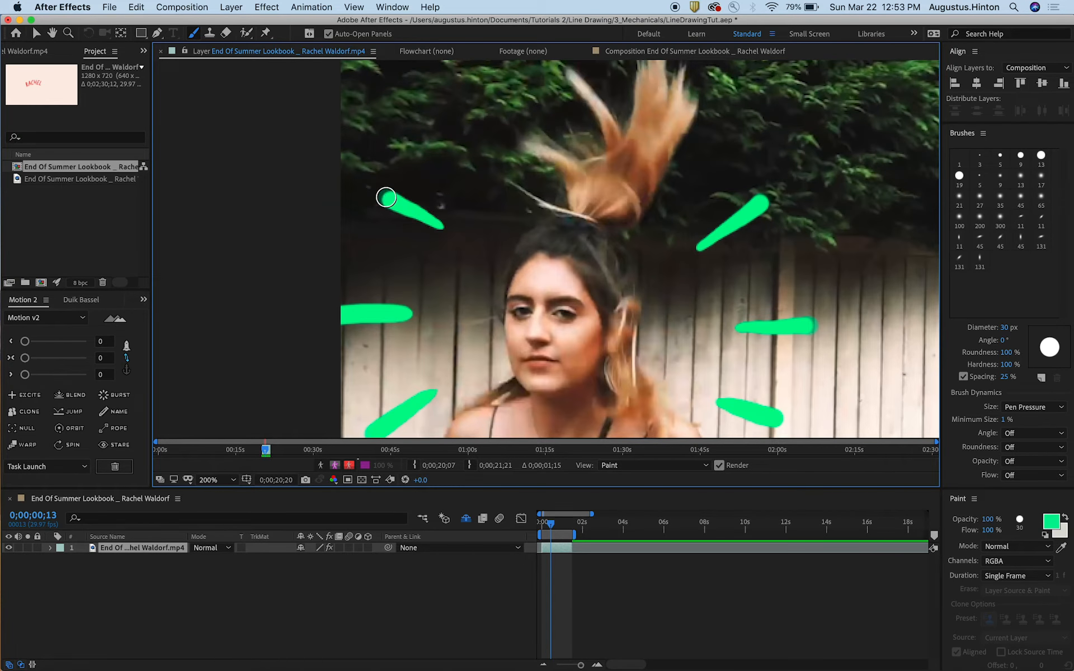
pyautogui.press('pagedown')
pyautogui.press('pagedown')
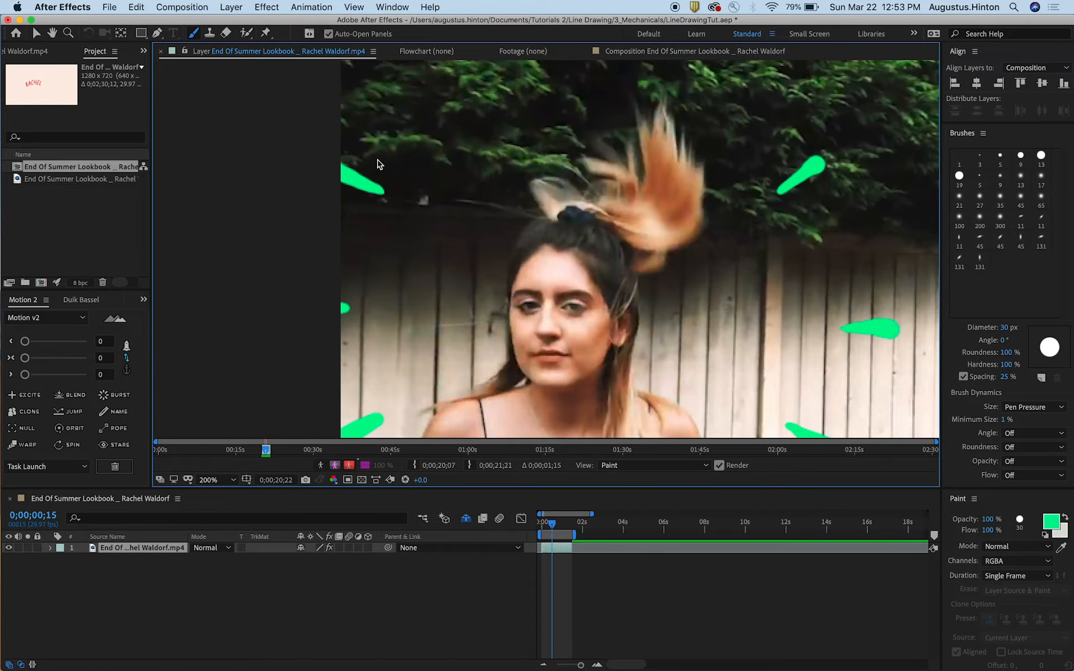
pyautogui.press('pagedown')
pyautogui.press('pagedown')
pyautogui.press('pagedown')
pyautogui.moveTo(558, 296); pyautogui.dragTo(473, 230)
# - Play the animation from the first frame to review the complete green burst on both sides of the head
pyautogui.press('pageup')
pyautogui.press('pageup')
pyautogui.press('pageup')
pyautogui.press('pageup')
pyautogui.press('pageup')
pyautogui.press('pageup')
pyautogui.press('pageup')
pyautogui.press(',')
pyautogui.click(664, 594)
pyautogui.press('Home')
pyautogui.press('space')
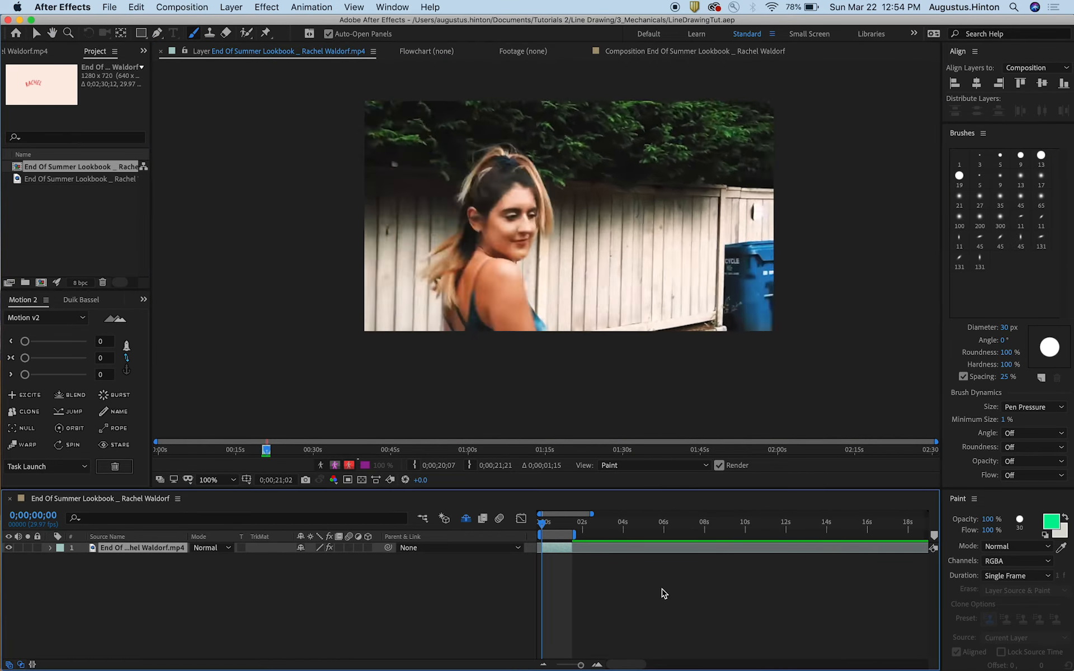
# - Step through the frames close up to examine the ponytail lines and the green burst around the head
pyautogui.click(509, 257)
pyautogui.press('.')
pyautogui.press('pagedown')
pyautogui.press('pagedown')
pyautogui.press('pagedown')
pyautogui.press('pagedown')
pyautogui.press('pagedown')
pyautogui.press('pagedown')
pyautogui.press('pagedown')
pyautogui.press('pagedown')
pyautogui.press('pagedown')
pyautogui.press('pagedown')
pyautogui.press('pagedown')
pyautogui.press('pagedown')
pyautogui.press('pagedown')
pyautogui.press('pagedown')
pyautogui.press('pageup')
pyautogui.press('pageup')
pyautogui.press('pageup')
pyautogui.press('pageup')
pyautogui.press('pageup')
pyautogui.moveTo(451, 223)
pyautogui.mouseDown()
pyautogui.moveTo(444, 359)
pyautogui.moveTo(467, 386)
pyautogui.mouseUp()
pyautogui.press('pagedown')
pyautogui.press('pagedown')
pyautogui.press('pagedown')
pyautogui.press('pagedown')
pyautogui.press('pagedown')
pyautogui.press('pagedown')
# - Go back to the magenta ponytail lines on frame 0;00;00;05 and make their magenta the brush colour
pyautogui.press('pageup')
pyautogui.press('pageup')
pyautogui.press('pageup')
pyautogui.press('pageup')
pyautogui.press('pageup')
pyautogui.press('pageup')
pyautogui.press('pageup')
pyautogui.press('pageup')
pyautogui.press('pageup')
pyautogui.press('pageup')
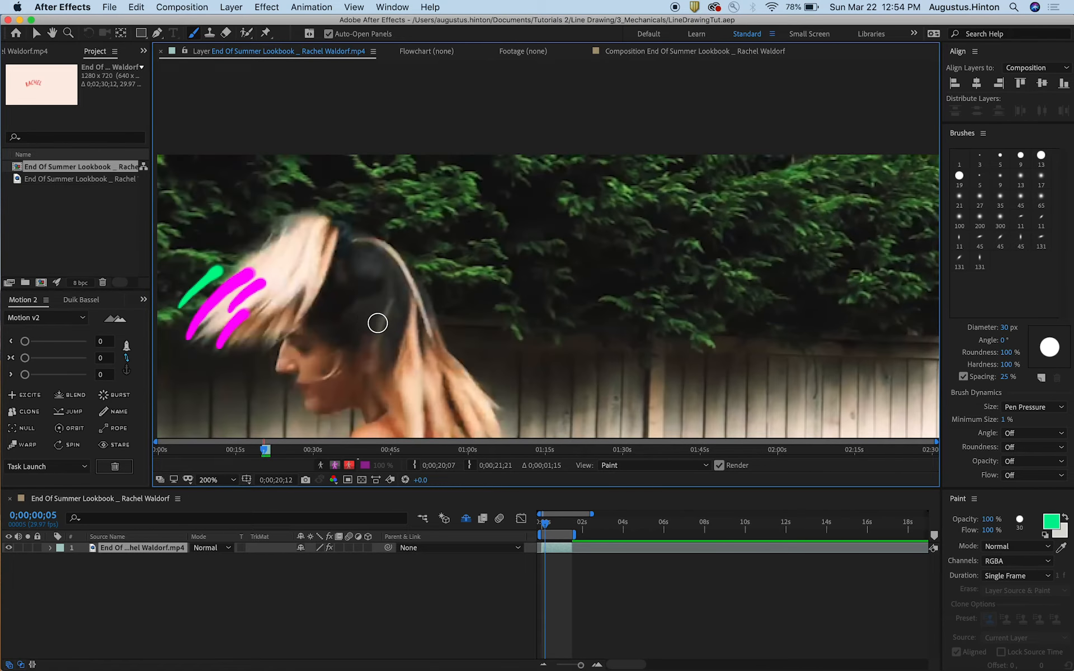
pyautogui.moveTo(391, 276); pyautogui.dragTo(509, 196)
# - Choose the hard 13 px brush and paint a magenta dot between the upper and middle hair-side green dots on frame 0;00;00;11
pyautogui.press('pagedown')
pyautogui.press('pagedown')
pyautogui.press('pagedown')
pyautogui.press('pagedown')
pyautogui.press('pagedown')
pyautogui.press('pagedown')
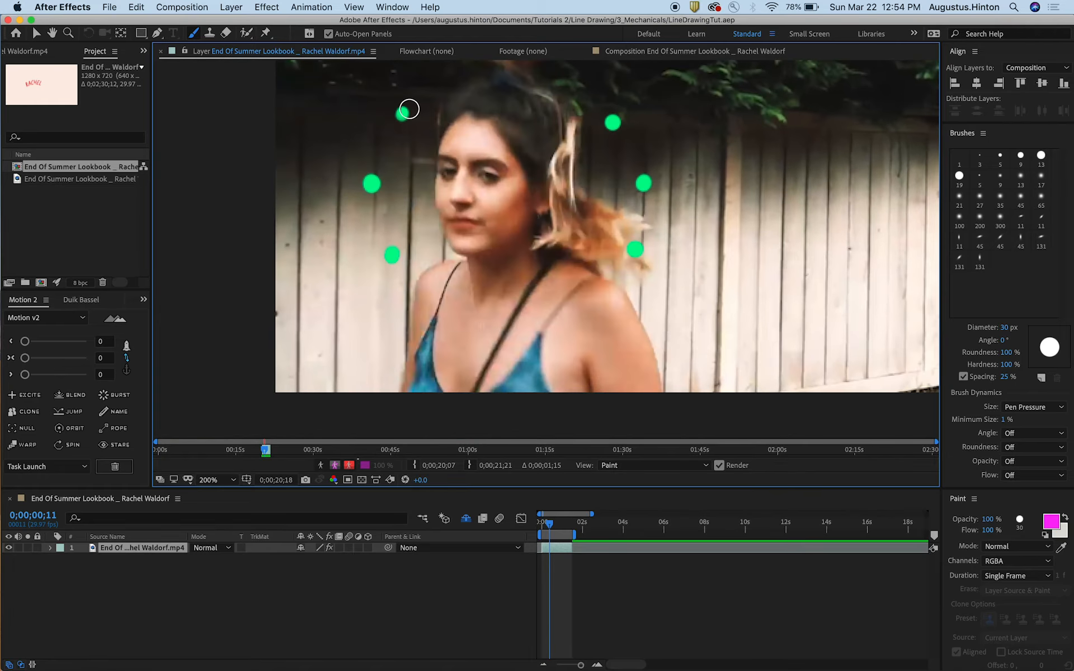
pyautogui.moveTo(409, 109); pyautogui.dragTo(377, 138)
pyautogui.click(1039, 158)
pyautogui.click(601, 179)
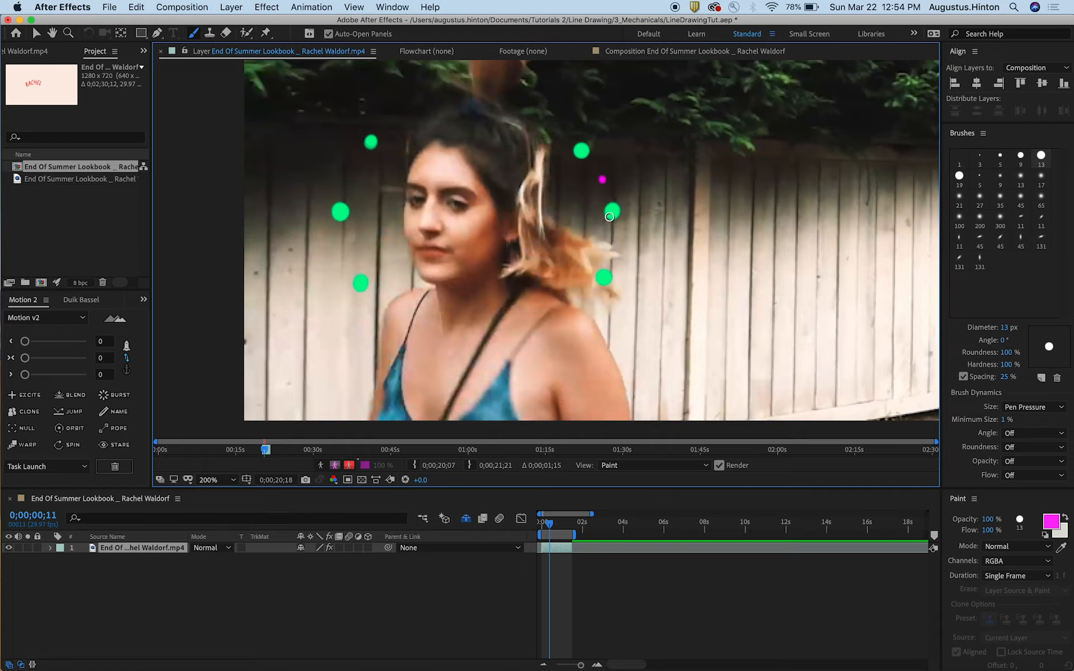
# - Paint the remaining magenta dots between the green dots on both sides of the head on frame 0;00;00;11
pyautogui.click(352, 249)
pyautogui.moveTo(368, 222); pyautogui.dragTo(359, 237)
pyautogui.press('pagedown')
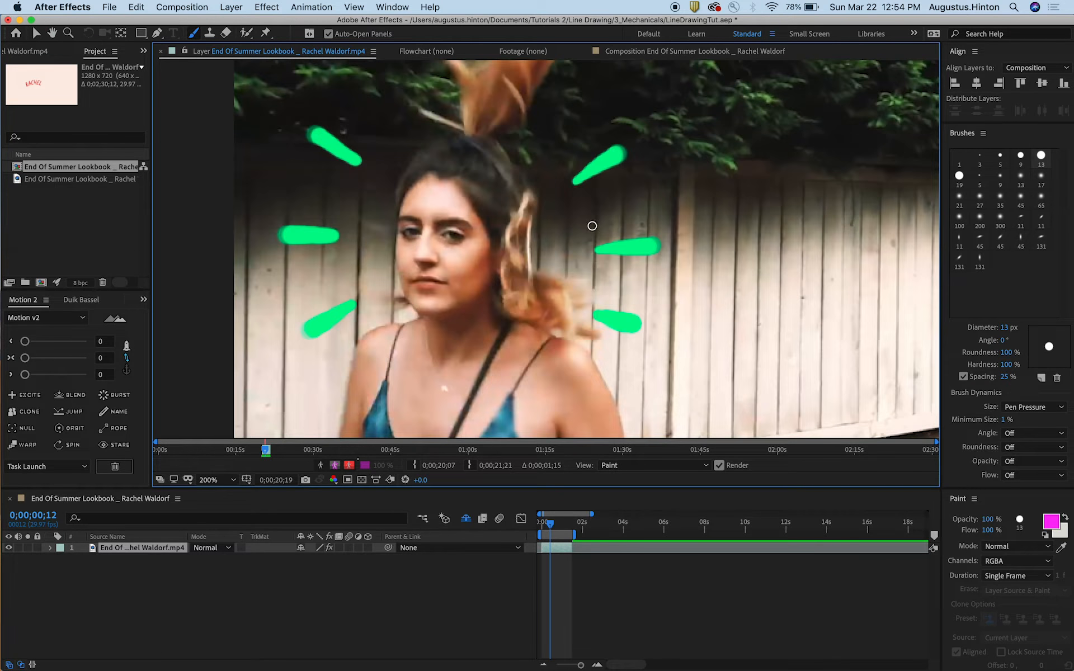
# - Paint short magenta strokes between the green lines on frame 0;00;00;12 and carry them outward on the following frames
pyautogui.moveTo(622, 203)
pyautogui.mouseDown()
pyautogui.moveTo(607, 209)
pyautogui.moveTo(651, 194)
pyautogui.mouseUp()
pyautogui.moveTo(657, 143); pyautogui.dragTo(637, 165)
pyautogui.press('pagedown')
pyautogui.press('pagedown')
pyautogui.moveTo(609, 216); pyautogui.dragTo(770, 169)
pyautogui.moveTo(770, 157)
pyautogui.mouseDown()
pyautogui.moveTo(721, 177)
pyautogui.moveTo(748, 172)
pyautogui.moveTo(742, 205)
pyautogui.mouseUp()
# - Step forward through the burst frames and back to frame 0;00;00;11 to check the magenta accents
pyautogui.press('pagedown')
pyautogui.press('pagedown')
pyautogui.press('pagedown')
pyautogui.press('pagedown')
pyautogui.press('pageup')
pyautogui.press('pageup')
pyautogui.press('pageup')
pyautogui.press('pageup')
pyautogui.press('pageup')
pyautogui.press('pageup')
pyautogui.press('pageup')
pyautogui.press('pageup')
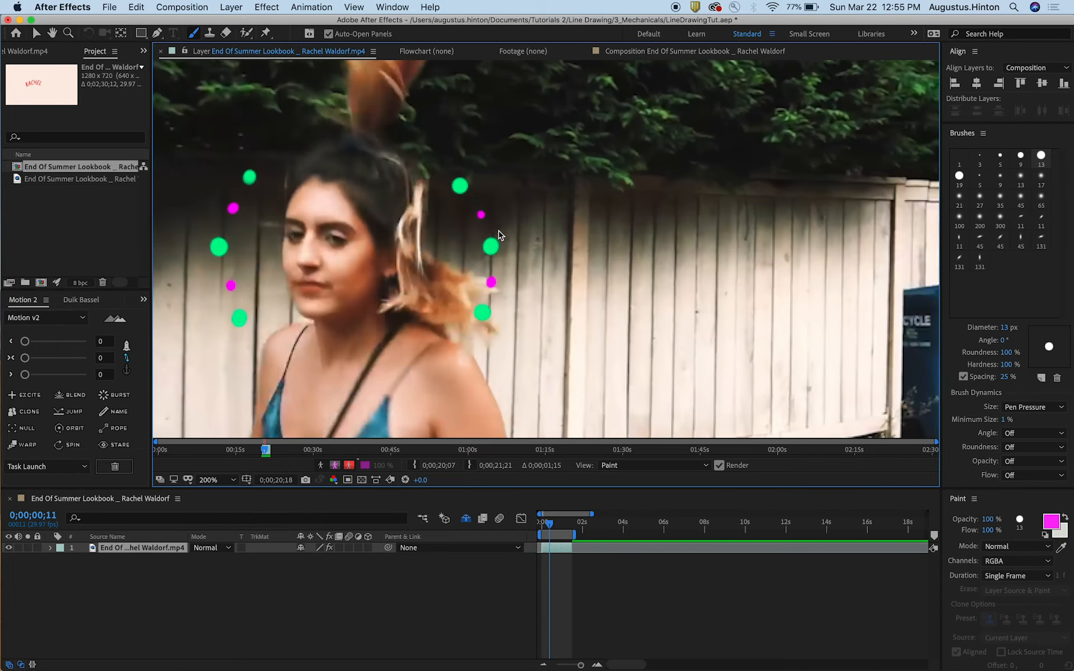
# - Continue the magenta accents between the green burst lines on the frames after 0;00;00;11
pyautogui.press('pagedown')
pyautogui.scroll(-2, 498, 201)
pyautogui.moveTo(480, 242)
pyautogui.mouseDown()
pyautogui.moveTo(726, 307)
pyautogui.moveTo(712, 304)
pyautogui.moveTo(756, 291)
pyautogui.moveTo(732, 331)
pyautogui.mouseUp()
pyautogui.press('pagedown')
pyautogui.press('pageup')
# - Step back and forth through the burst frames to examine how the magenta accents move outward and shrink
pyautogui.press('pagedown')
pyautogui.press('pagedown')
pyautogui.press('pagedown')
pyautogui.press('pagedown')
pyautogui.press('pagedown')
pyautogui.press('pagedown')
pyautogui.press('pagedown')
pyautogui.press('pagedown')
pyautogui.press('pageup')
pyautogui.press('pageup')
pyautogui.press('pageup')
pyautogui.press('pageup')
pyautogui.press('pageup')
pyautogui.press('pageup')
pyautogui.press('pageup')
pyautogui.press('pageup')
pyautogui.press('pageup')
pyautogui.press('pageup')
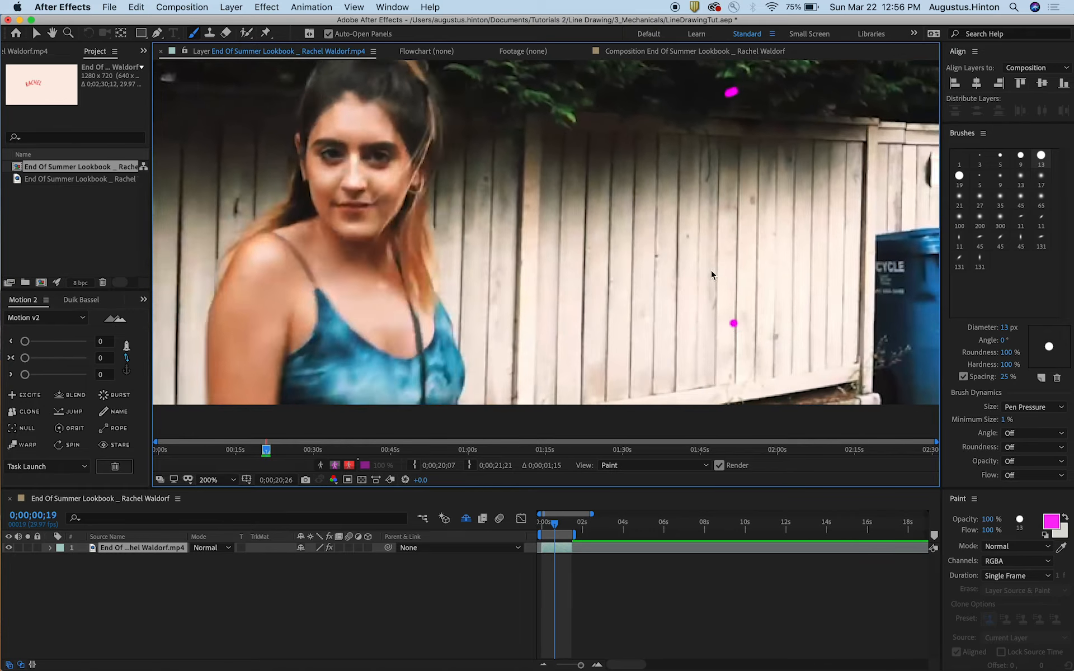
# - Play the clip and step back through its frames to examine the hair swinging behind the shoulder
pyautogui.moveTo(579, 524)
pyautogui.mouseDown()
pyautogui.moveTo(541, 528)
pyautogui.moveTo(564, 563)
pyautogui.mouseUp()
pyautogui.press('space')
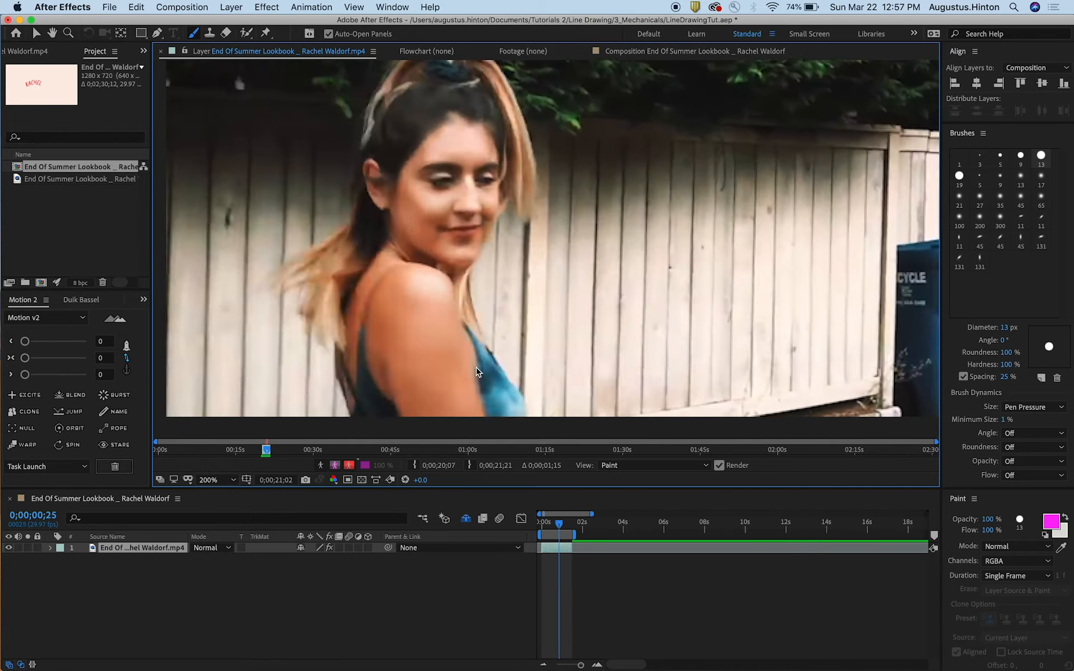
pyautogui.press('super+Left')
pyautogui.press('super+Left')
pyautogui.press('super+Left')
pyautogui.press('super+Left')
pyautogui.press('super+Left')
pyautogui.press('super+Left')
pyautogui.press('super+Left')
pyautogui.press('super+Left')
pyautogui.press('super+Left')
pyautogui.press('super+Left')
pyautogui.press('super+Left')
pyautogui.press('super+Left')
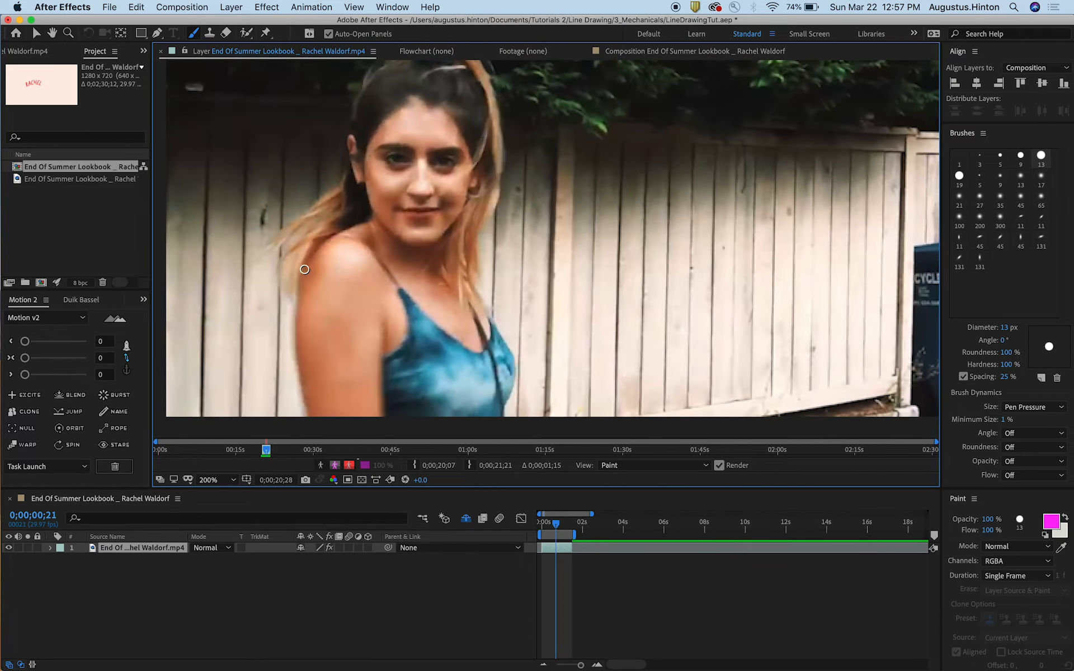
# - Choose the hard 19 px brush and paint a small magenta dot at the hair tips by the shoulder on frame 0;00;00;18
pyautogui.press('space')
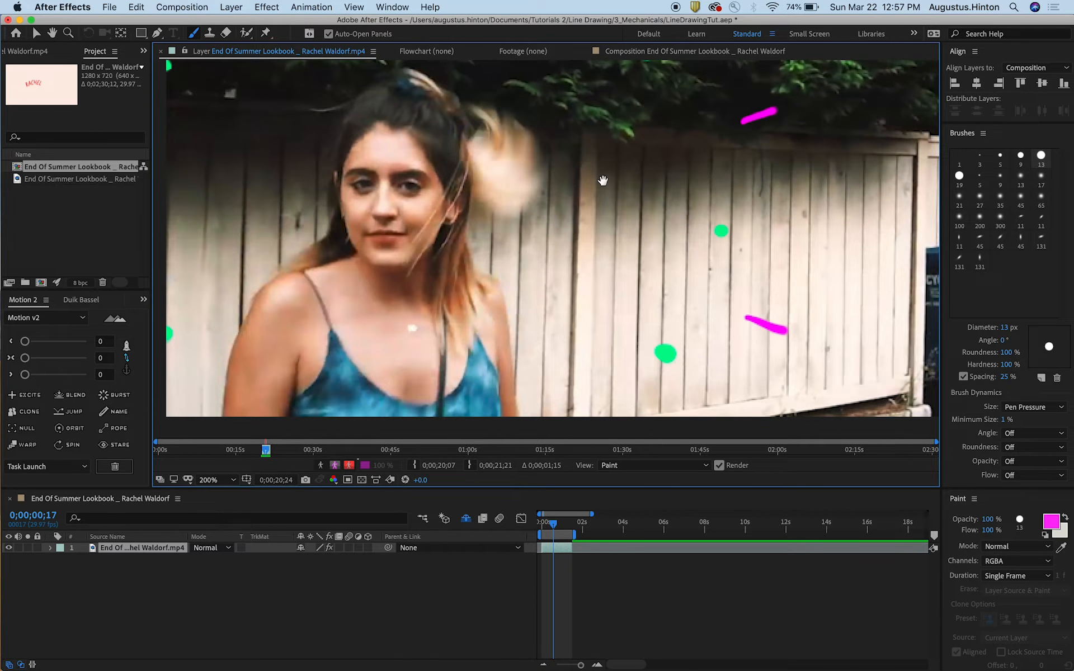
pyautogui.moveTo(603, 181); pyautogui.dragTo(588, 235)
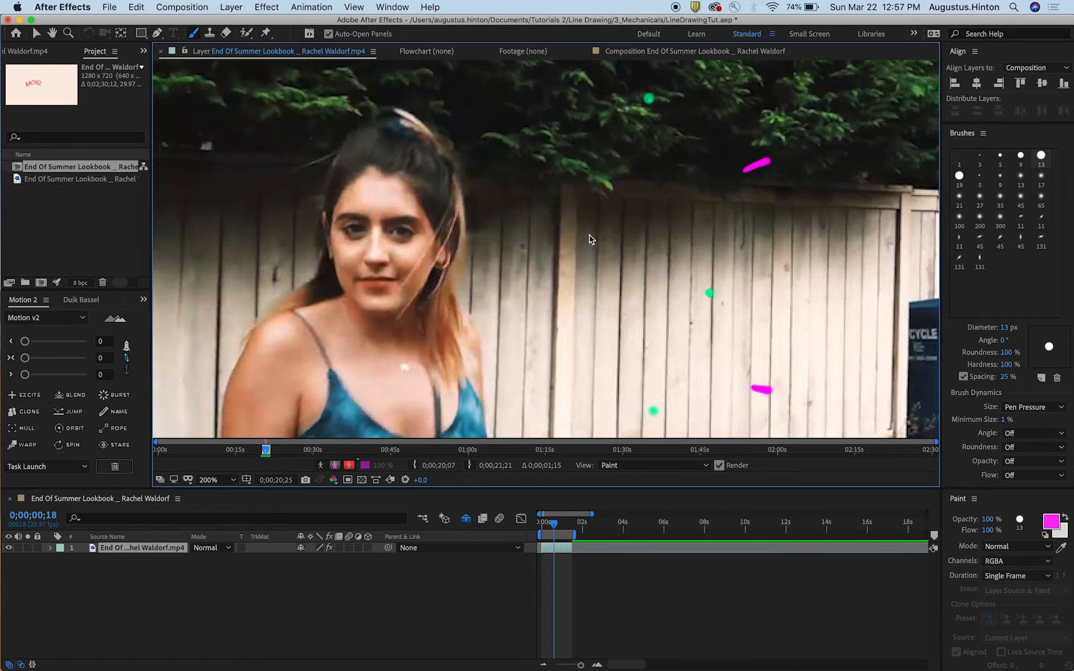
pyautogui.moveTo(616, 283); pyautogui.dragTo(619, 244)
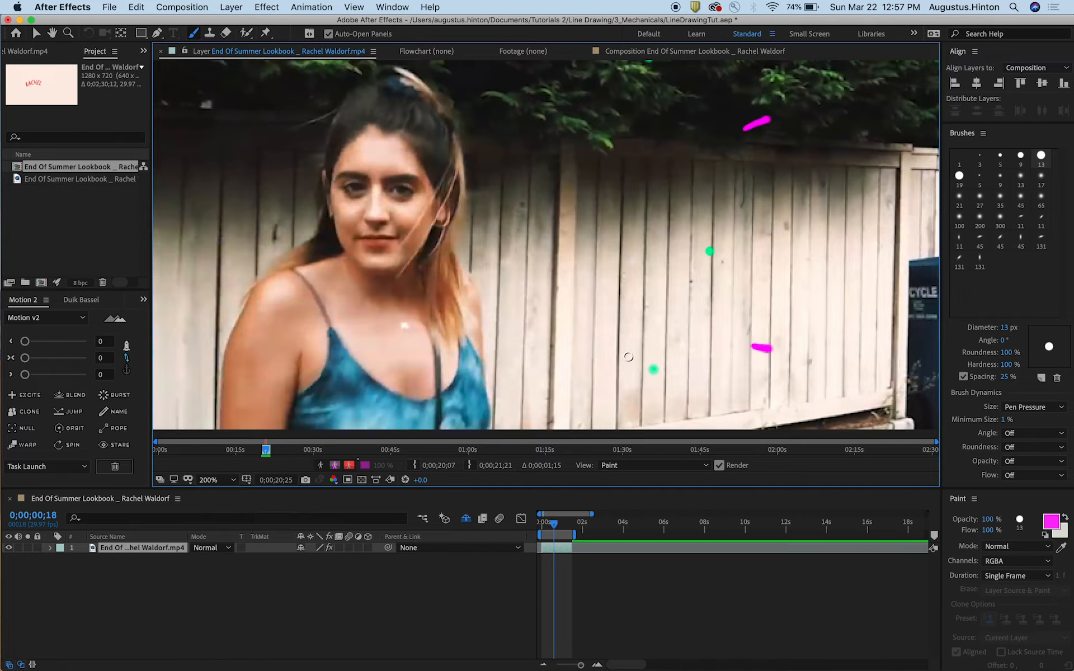
pyautogui.click(959, 176)
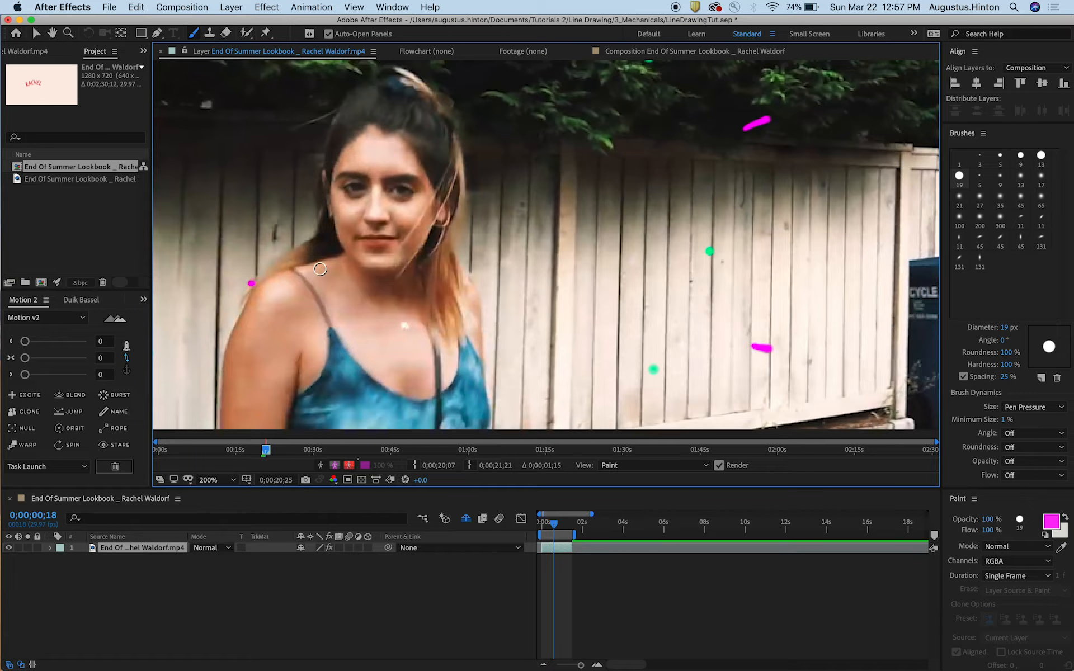
# - Paint a short curved magenta stroke at the hair tips beside the shoulder on frame 0;00;00;19
pyautogui.scroll(1, 239, 290)
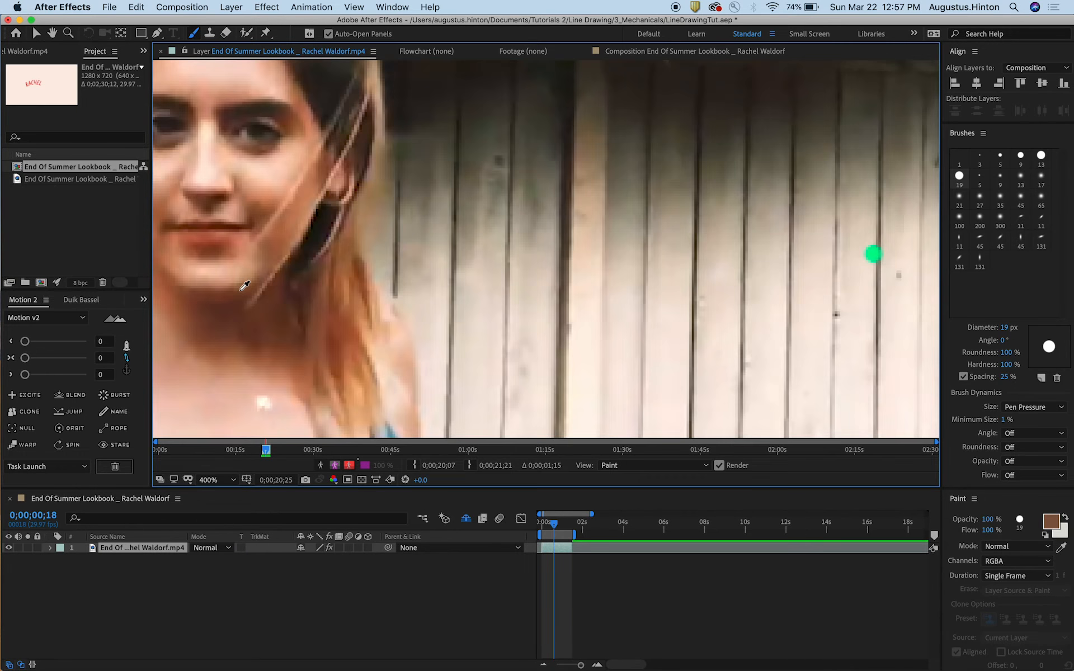
pyautogui.moveTo(296, 276); pyautogui.dragTo(315, 241)
pyautogui.press('pagedown')
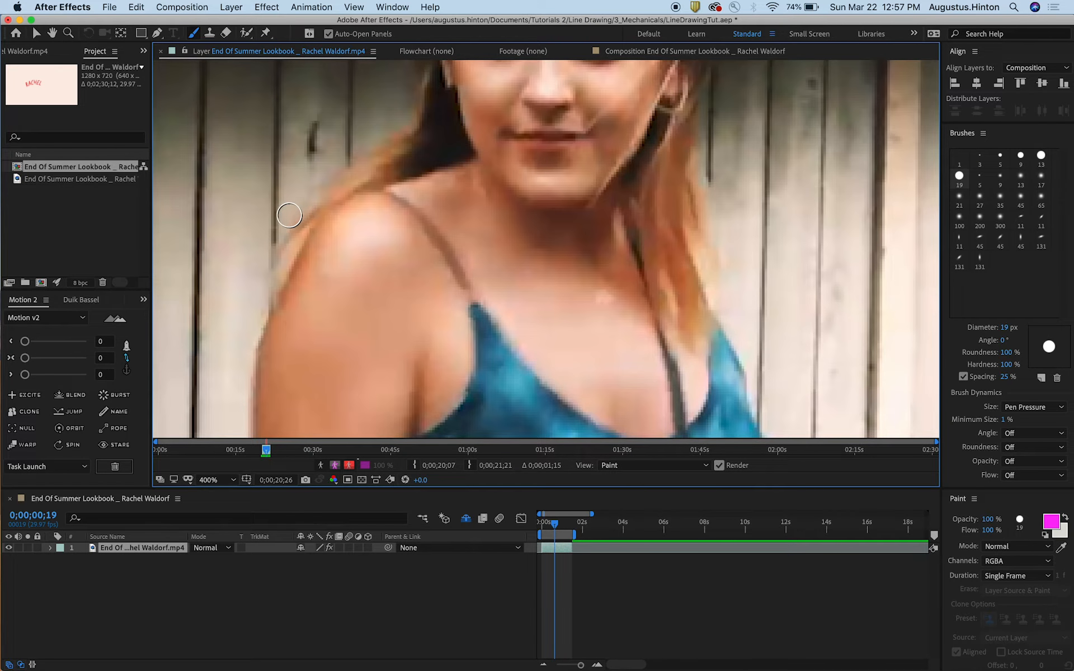
pyautogui.moveTo(289, 217); pyautogui.dragTo(303, 244)
pyautogui.press('h')
pyautogui.press('super+b')
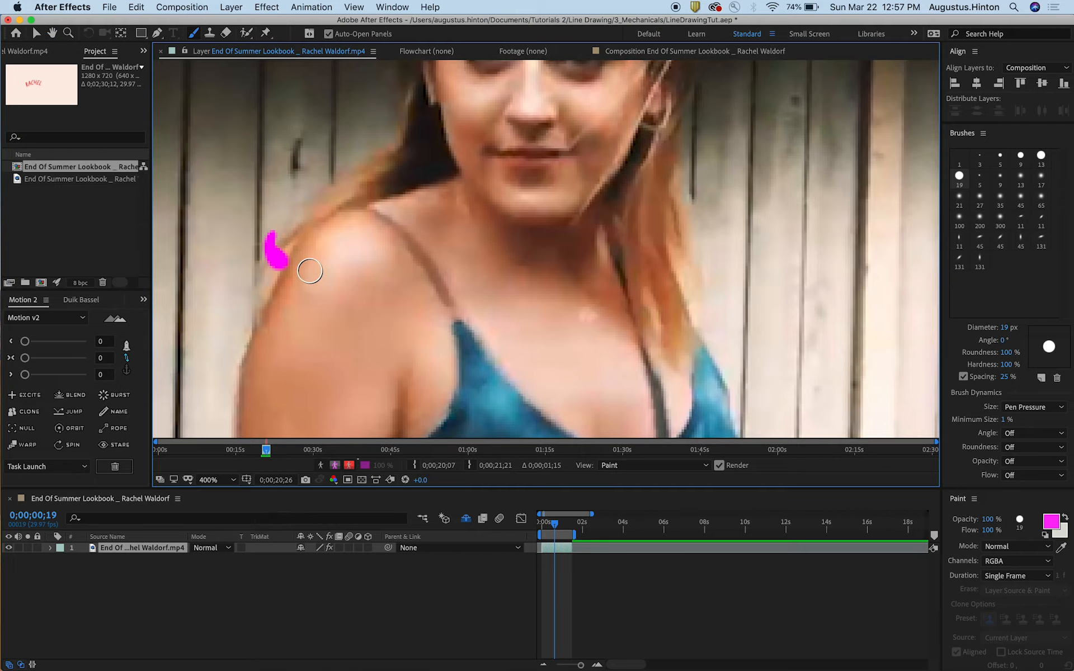
# - Paint a longer magenta stroke curving from the hair tips onto the shoulder on frame 0;00;00;20
pyautogui.press('pagedown')
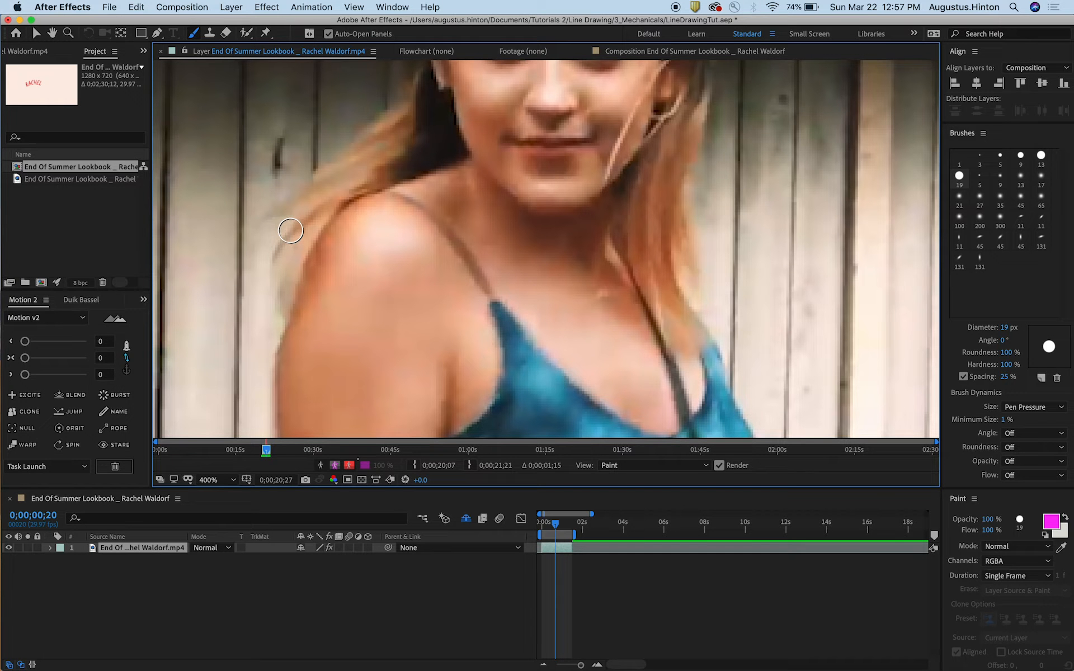
pyautogui.moveTo(301, 226)
pyautogui.mouseDown()
pyautogui.moveTo(311, 256)
pyautogui.moveTo(325, 261)
pyautogui.moveTo(305, 234)
pyautogui.moveTo(318, 256)
pyautogui.moveTo(399, 285)
pyautogui.mouseUp()
pyautogui.press('super+z')
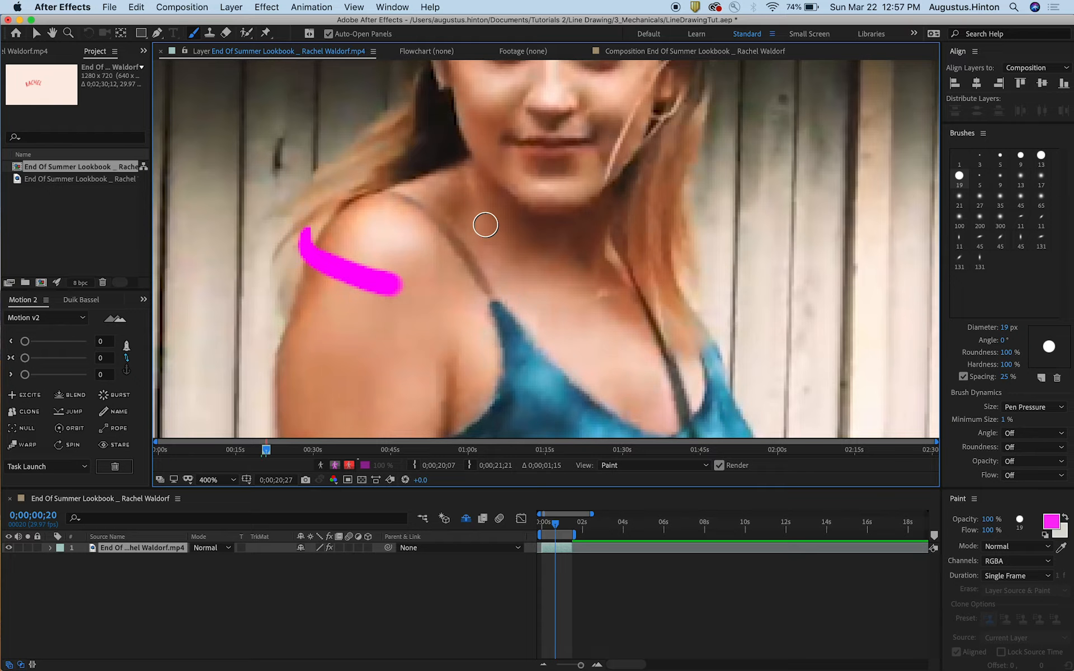
# - Extend the magenta trail across the upper arm toward the top's strap on frame 0;00;00;21
pyautogui.press('pagedown')
pyautogui.moveTo(331, 234)
pyautogui.mouseDown()
pyautogui.moveTo(338, 259)
pyautogui.moveTo(419, 296)
pyautogui.moveTo(497, 311)
pyautogui.mouseUp()
pyautogui.moveTo(446, 264)
pyautogui.mouseDown()
pyautogui.moveTo(412, 247)
pyautogui.moveTo(390, 271)
pyautogui.moveTo(377, 269)
pyautogui.mouseUp()
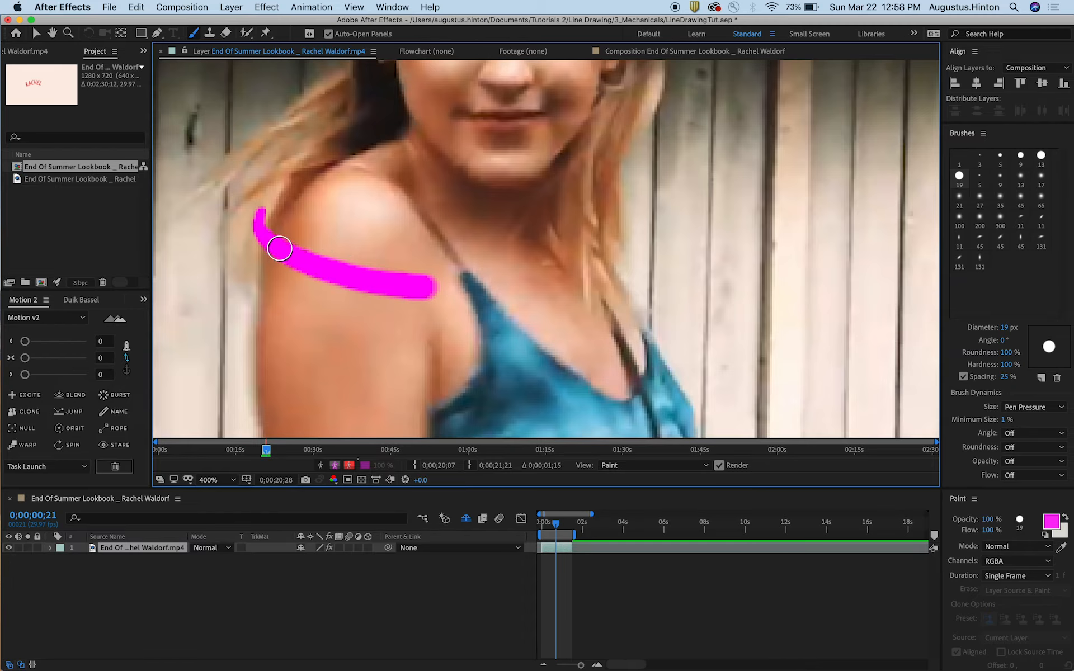
# - Paint the magenta trail from the hair across the arm to the top on frame 0;00;00;22 and compare it with the previous frame
pyautogui.press('pagedown')
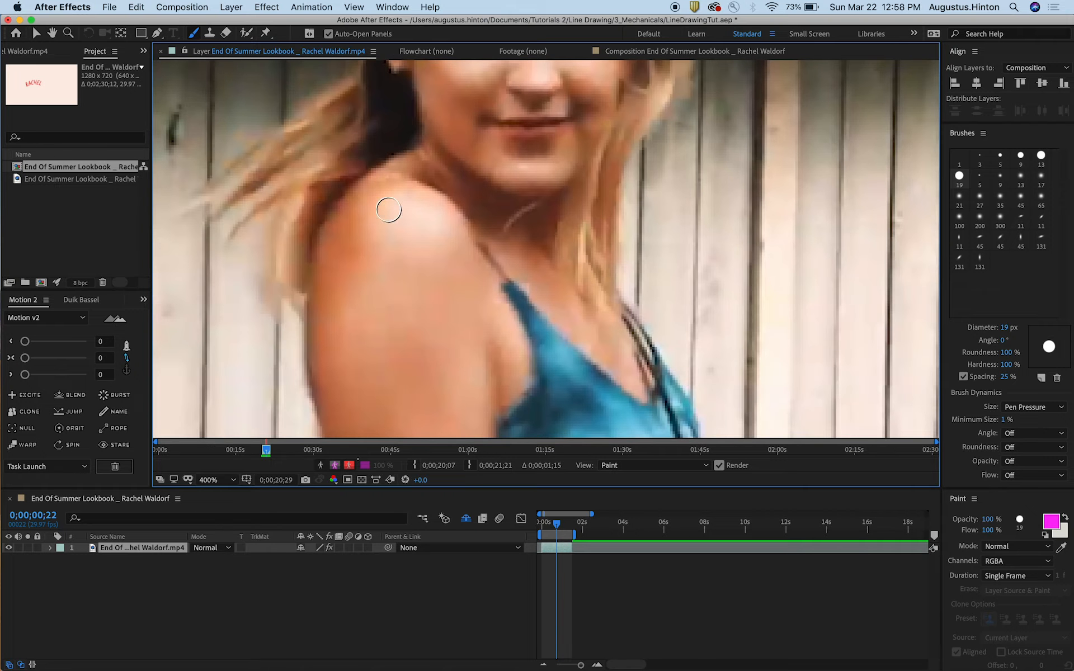
pyautogui.moveTo(302, 244)
pyautogui.mouseDown()
pyautogui.moveTo(416, 284)
pyautogui.moveTo(551, 295)
pyautogui.mouseUp()
pyautogui.press('pageup')
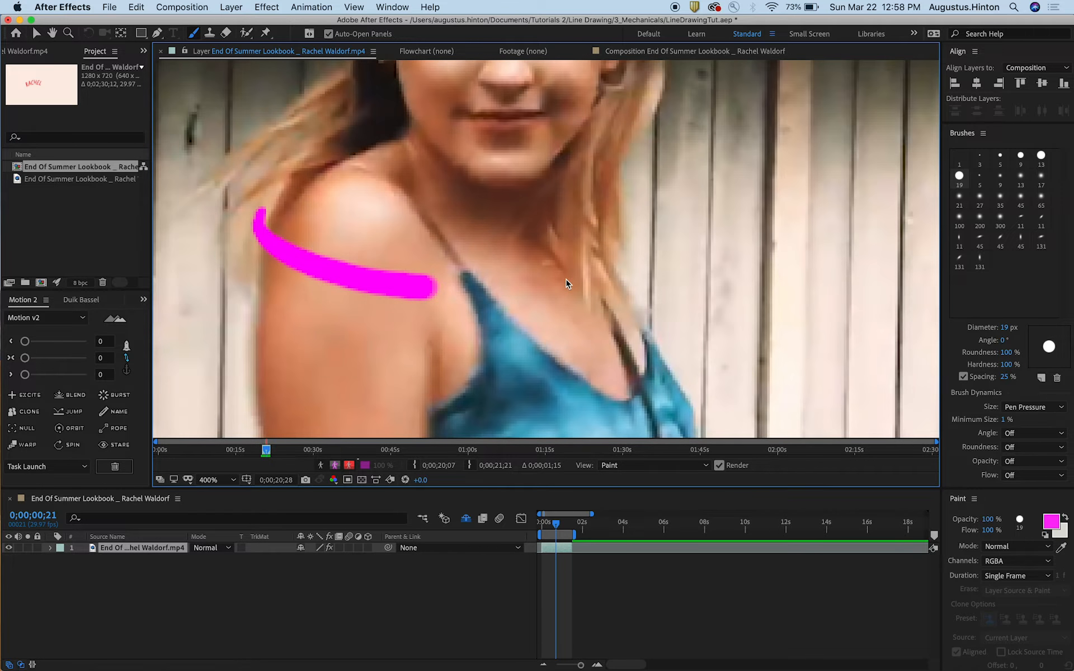
pyautogui.press('pagedown')
# - Paint a long magenta stroke from the upper arm across the chest to the fence on frame 0;00;00;23
pyautogui.press('pagedown')
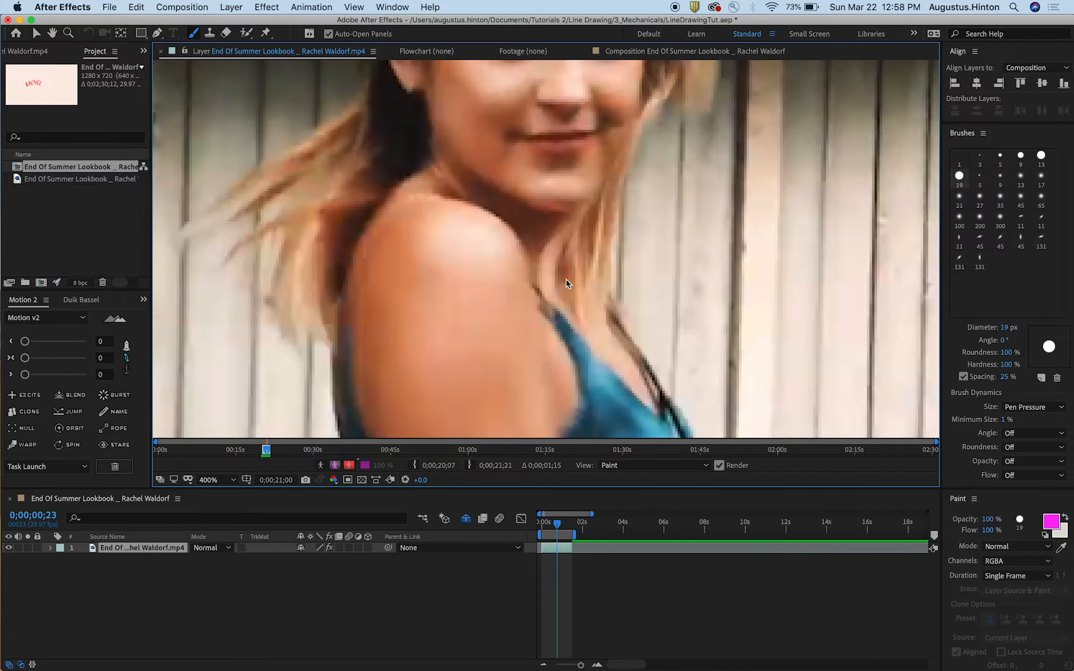
pyautogui.moveTo(410, 287)
pyautogui.mouseDown()
pyautogui.moveTo(568, 305)
pyautogui.moveTo(721, 300)
pyautogui.mouseUp()
pyautogui.press('space')
pyautogui.moveTo(703, 268); pyautogui.dragTo(593, 200)
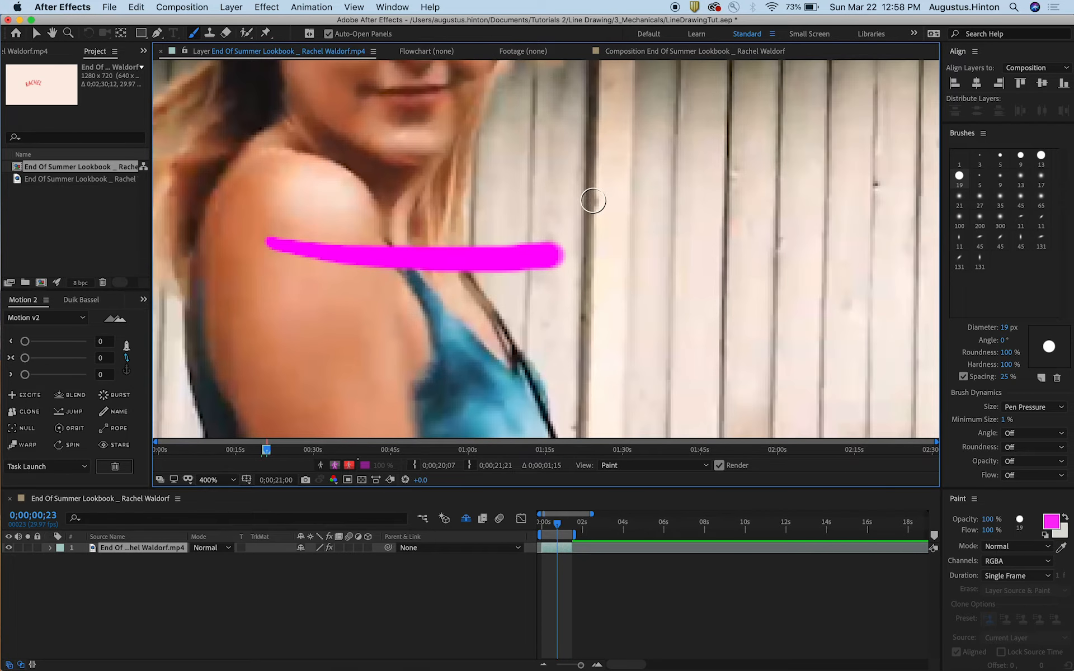
# - Paint the magenta trail farther out from the arm toward the fence on frame 0;00;00;24
pyautogui.press('pagedown')
pyautogui.moveTo(377, 254)
pyautogui.mouseDown()
pyautogui.moveTo(719, 240)
pyautogui.moveTo(613, 240)
pyautogui.mouseUp()
pyautogui.press('space')
pyautogui.press('pageup')
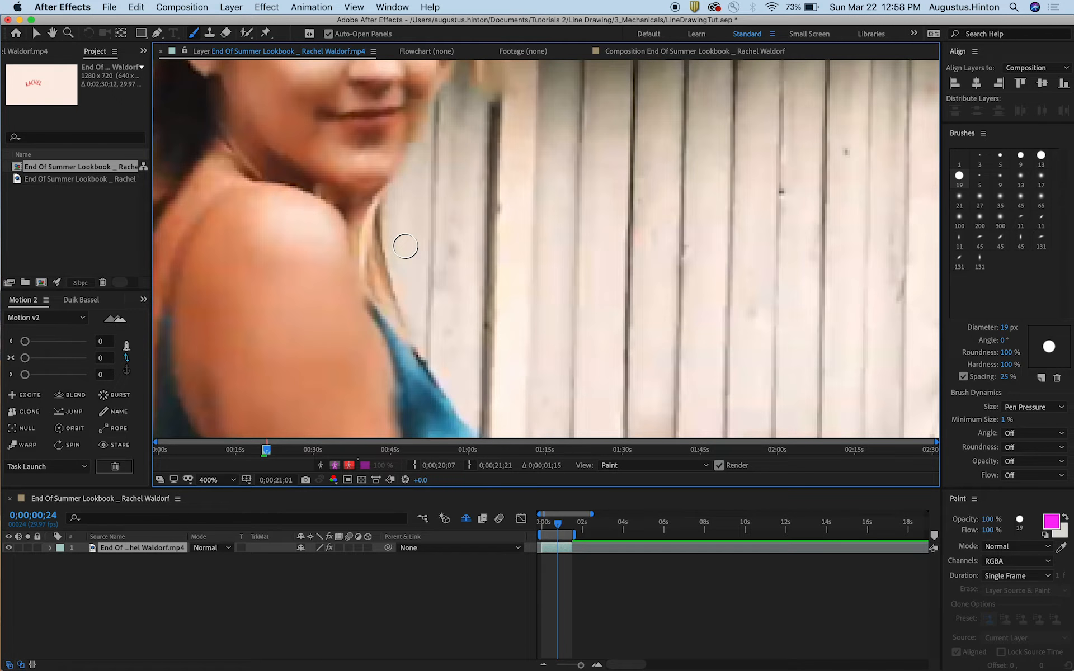
pyautogui.press('pagedown')
pyautogui.click(276, 261)
pyautogui.moveTo(276, 261)
pyautogui.mouseDown()
pyautogui.moveTo(507, 289)
pyautogui.moveTo(611, 288)
pyautogui.mouseUp()
# - Paint a tapered magenta stroke from the arm's edge onto the fence on frame 0;00;00;25, redoing it with a slight upward curve
pyautogui.press('pagedown')
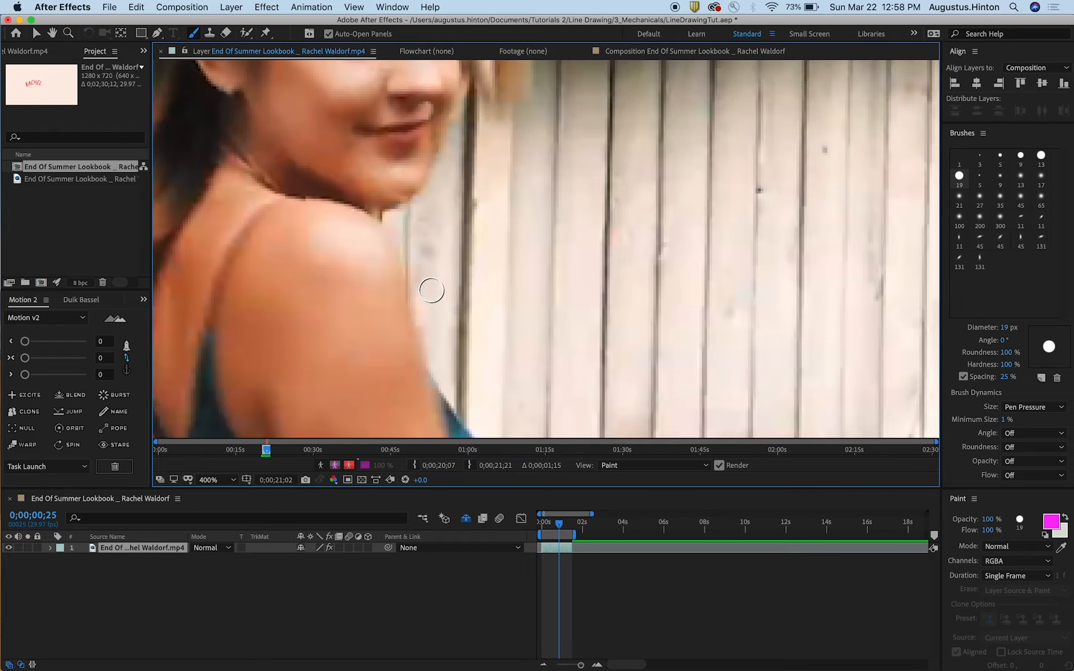
pyautogui.moveTo(425, 291); pyautogui.dragTo(731, 307)
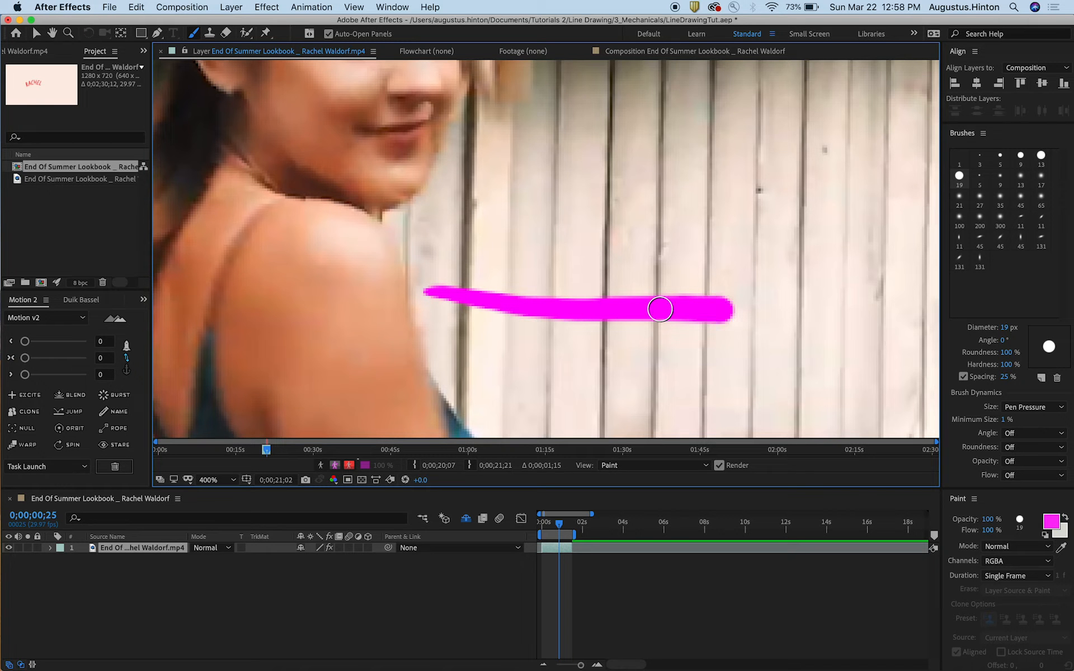
pyautogui.moveTo(419, 293); pyautogui.dragTo(724, 277)
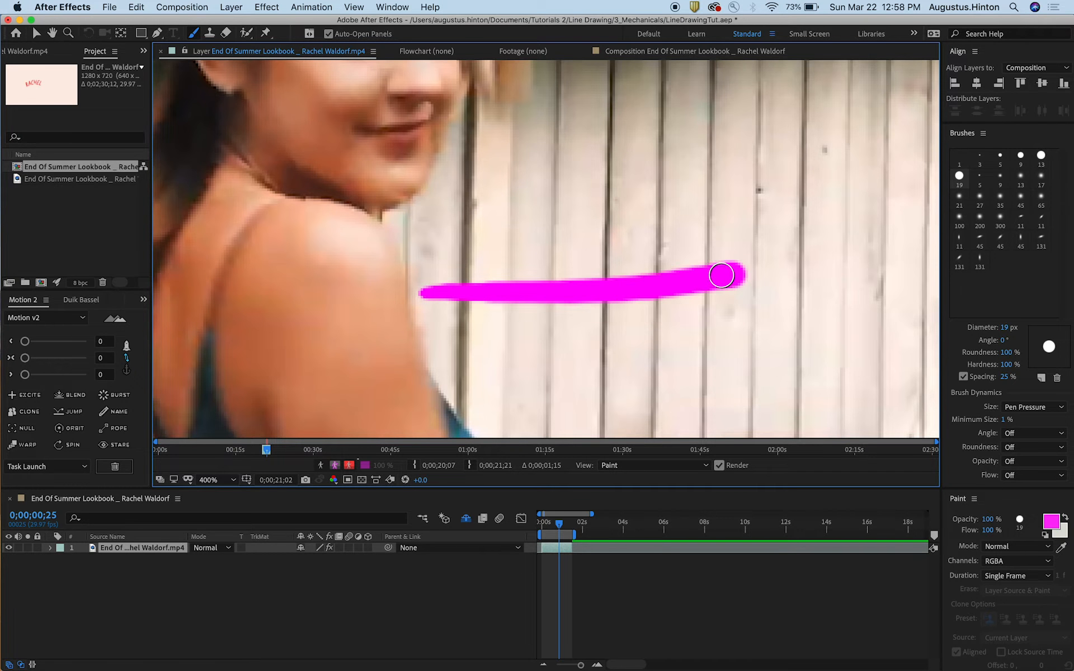
pyautogui.hscroll(5, 635, 228)
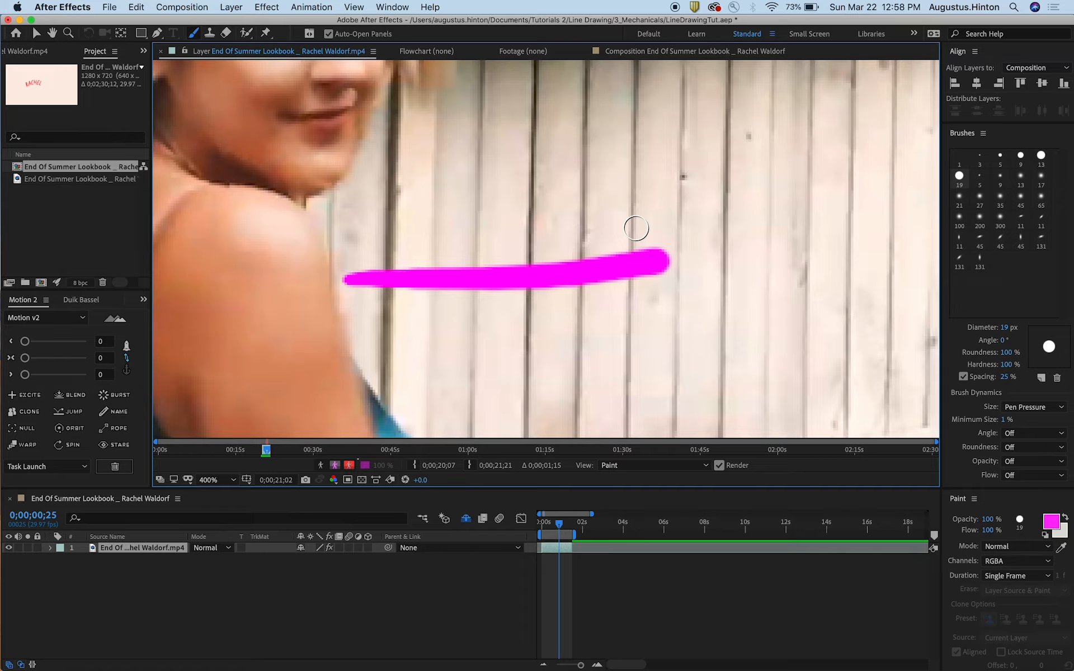
pyautogui.press('pagedown')
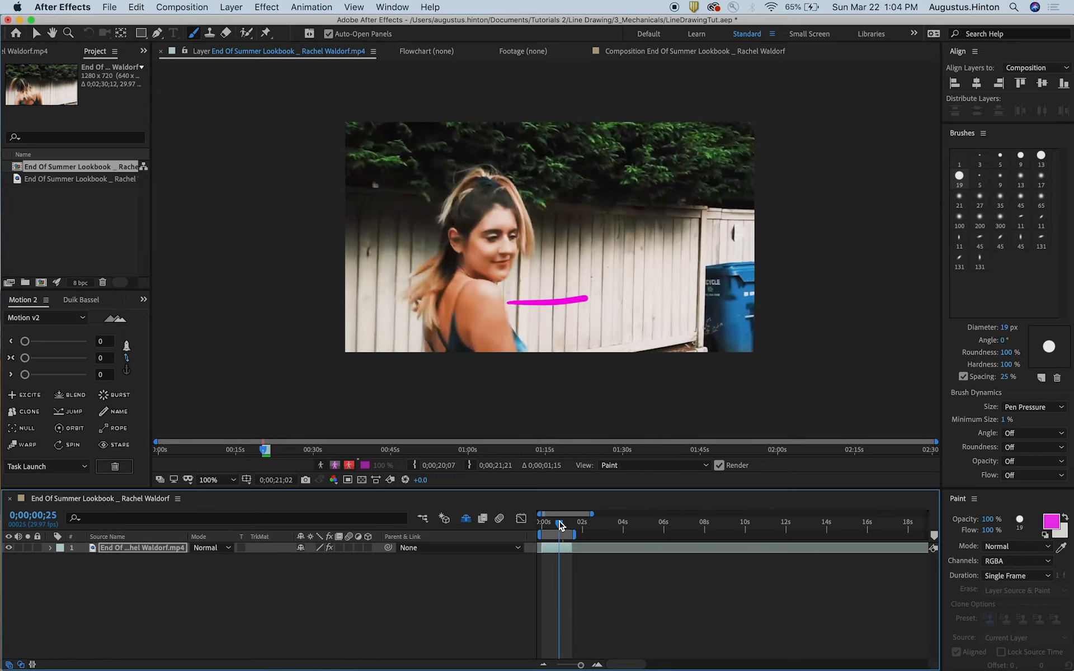
# - Move through frames 0;00;00;25 to 0;00;00;29 to review the end of the magenta trail over the fence
pyautogui.moveTo(559, 521); pyautogui.dragTo(563, 526)
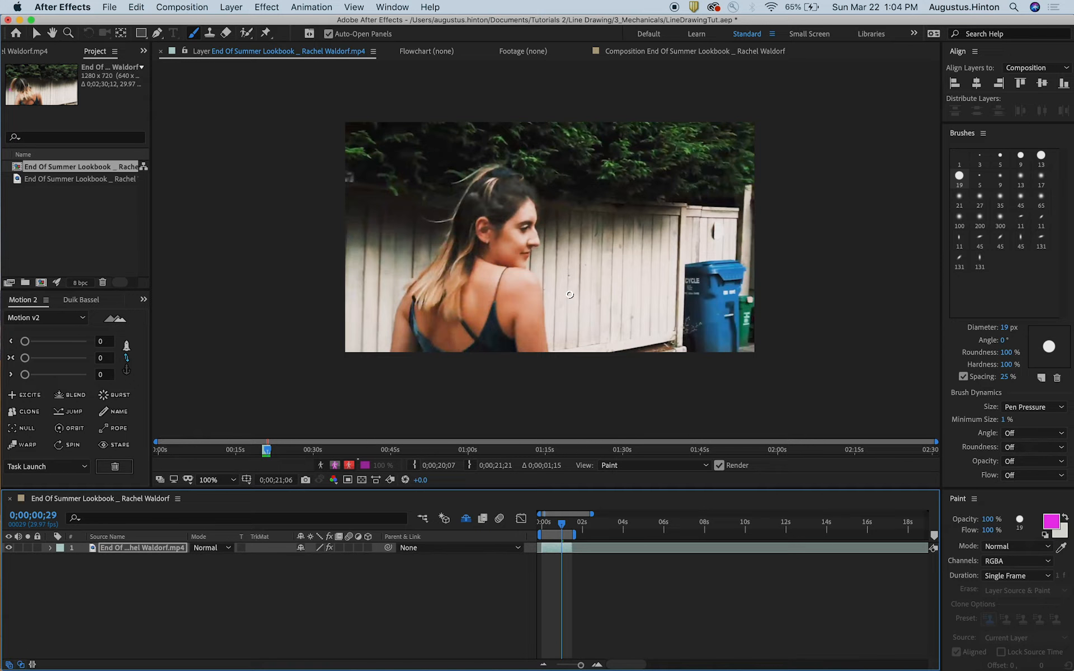
pyautogui.press('pageup')
pyautogui.press('pageup')
pyautogui.press('pageup')
pyautogui.press('pageup')
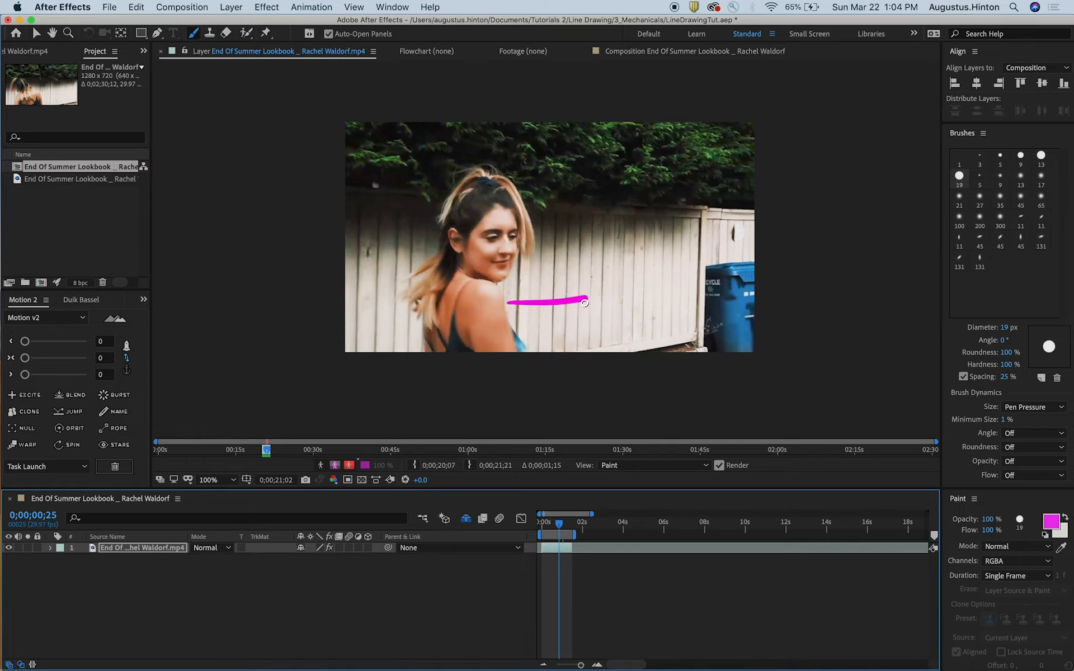
pyautogui.scroll(5, 607, 304)
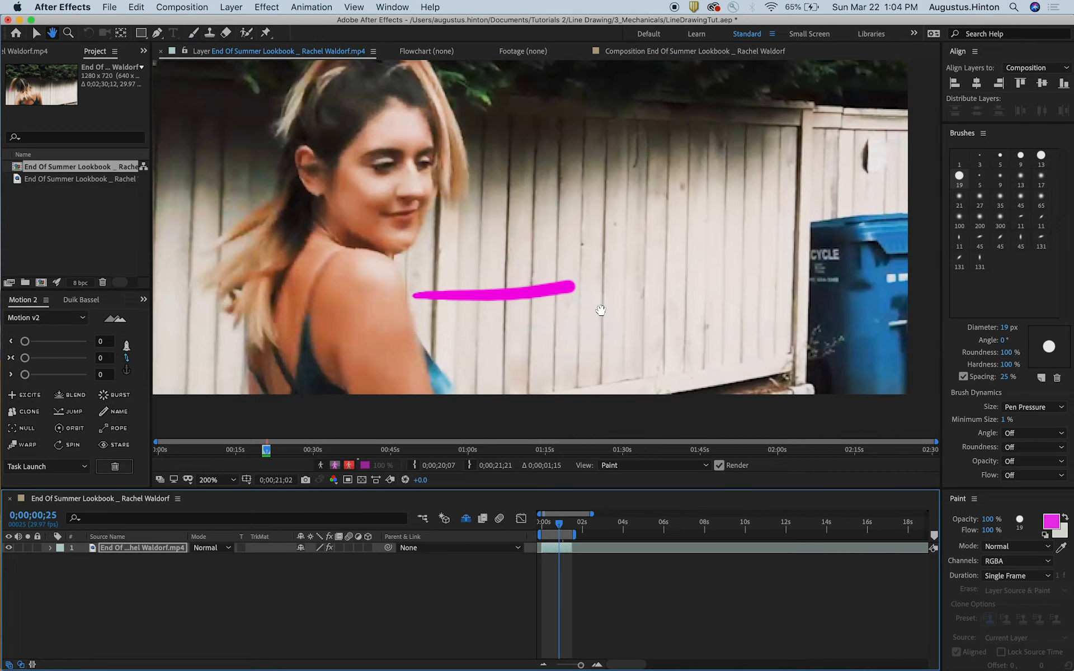
pyautogui.press('pagedown')
pyautogui.press('pagedown')
pyautogui.press('pagedown')
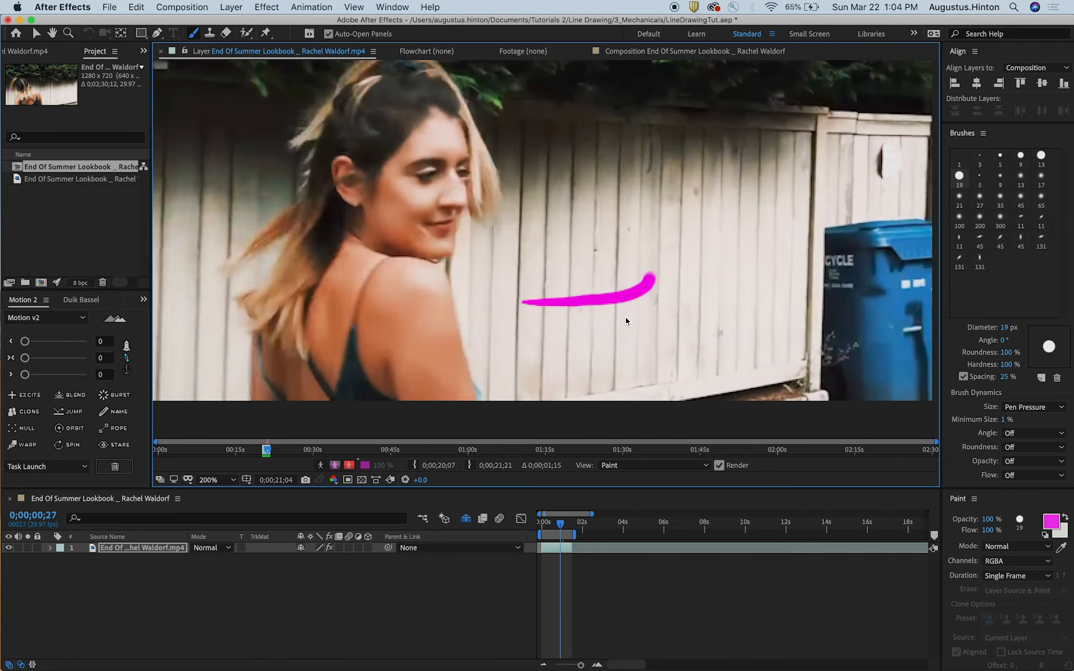
pyautogui.press('pageup')
pyautogui.press('pageup')
# - Reopen the video layer for painting on frame 0;00;00;26 and reactivate the Brush tool
pyautogui.click(596, 576)
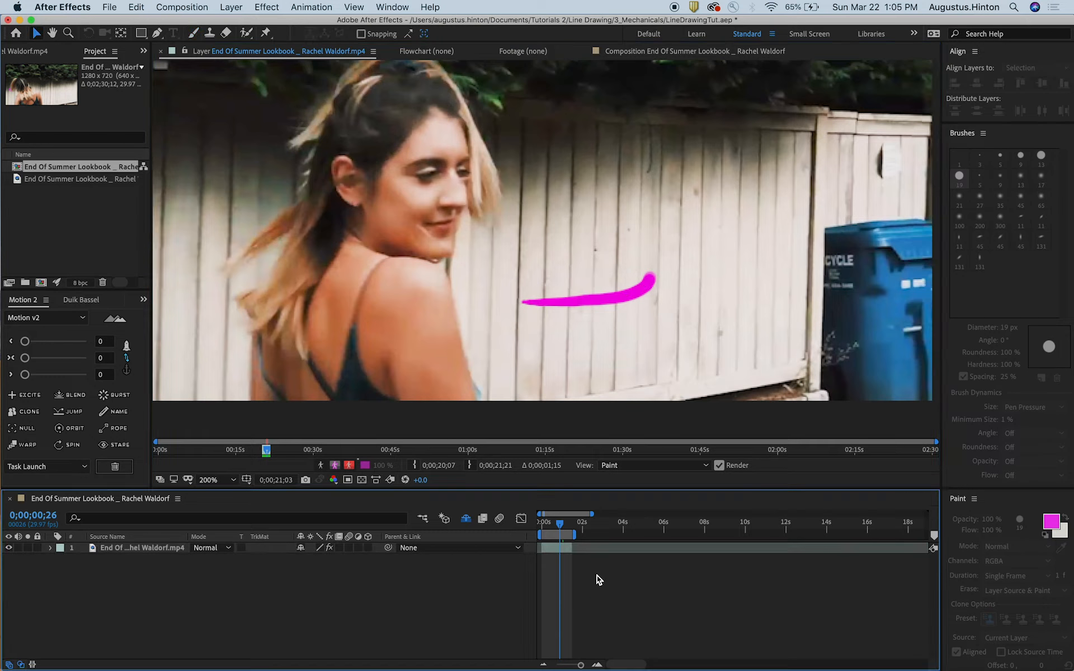
pyautogui.doubleClick(559, 547)
pyautogui.click(554, 549)
pyautogui.doubleClick(554, 550)
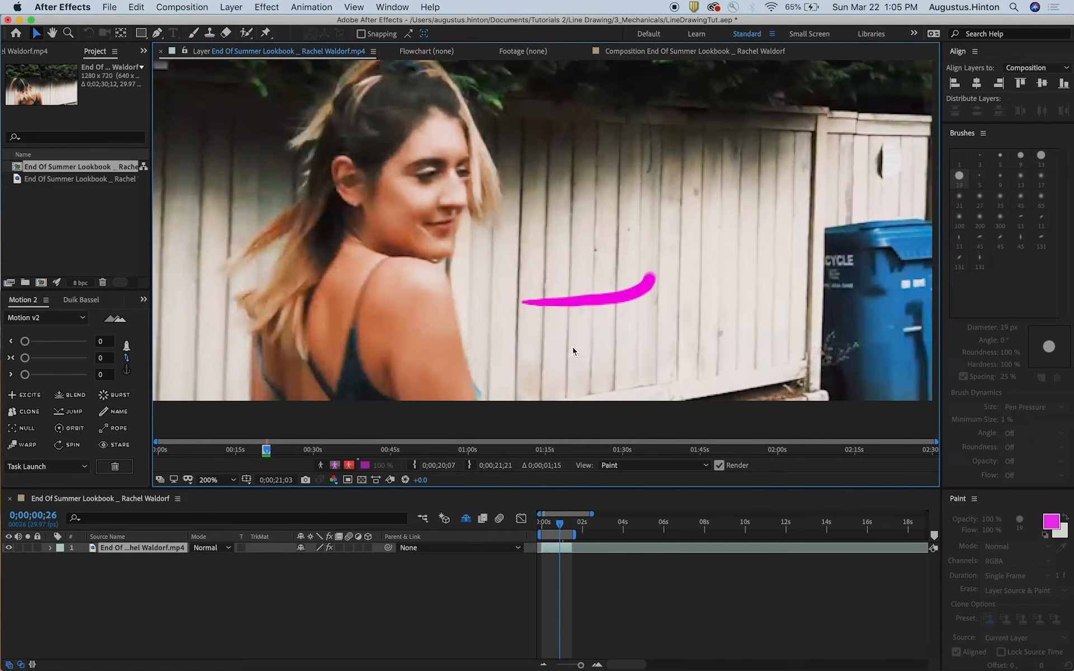
pyautogui.press('super+b')
pyautogui.scroll(1, 667, 266)
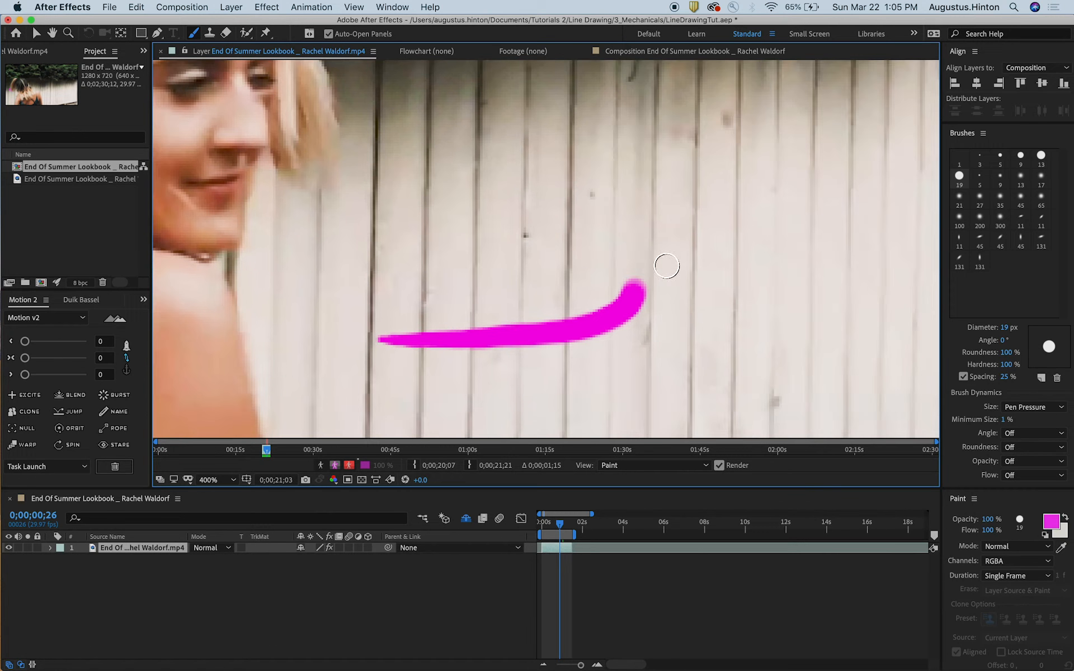
# - Compare the magenta trail's shape frame by frame from 0;00;00;25 to 0;00;00;28
pyautogui.scroll(-1, 667, 266)
pyautogui.press('super+Left')
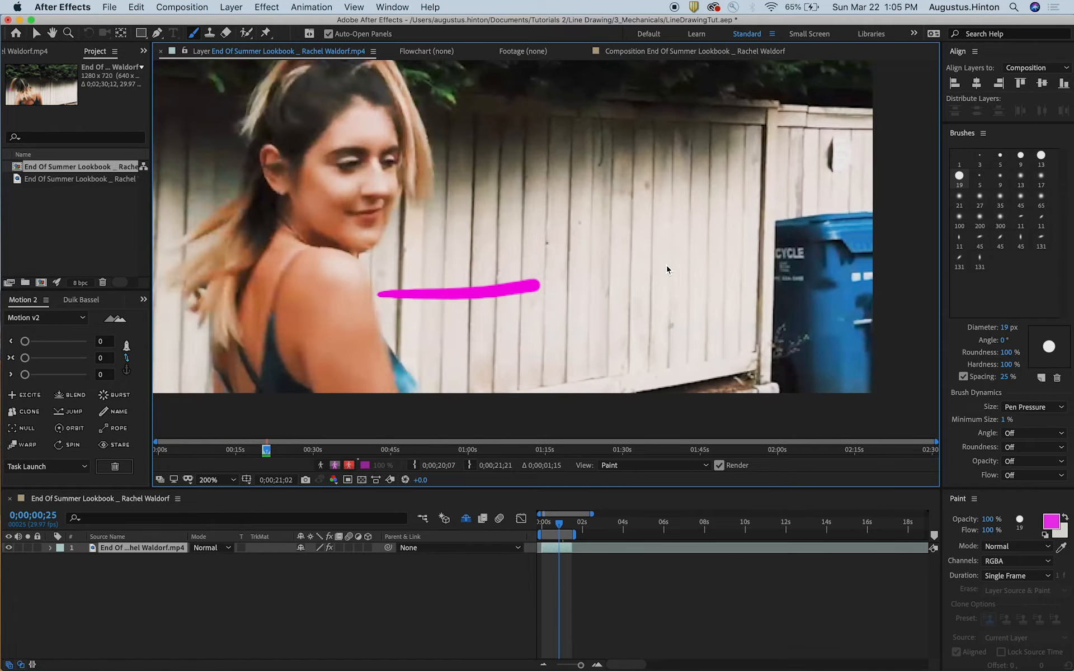
pyautogui.press('super+Right')
pyautogui.press('super+Right')
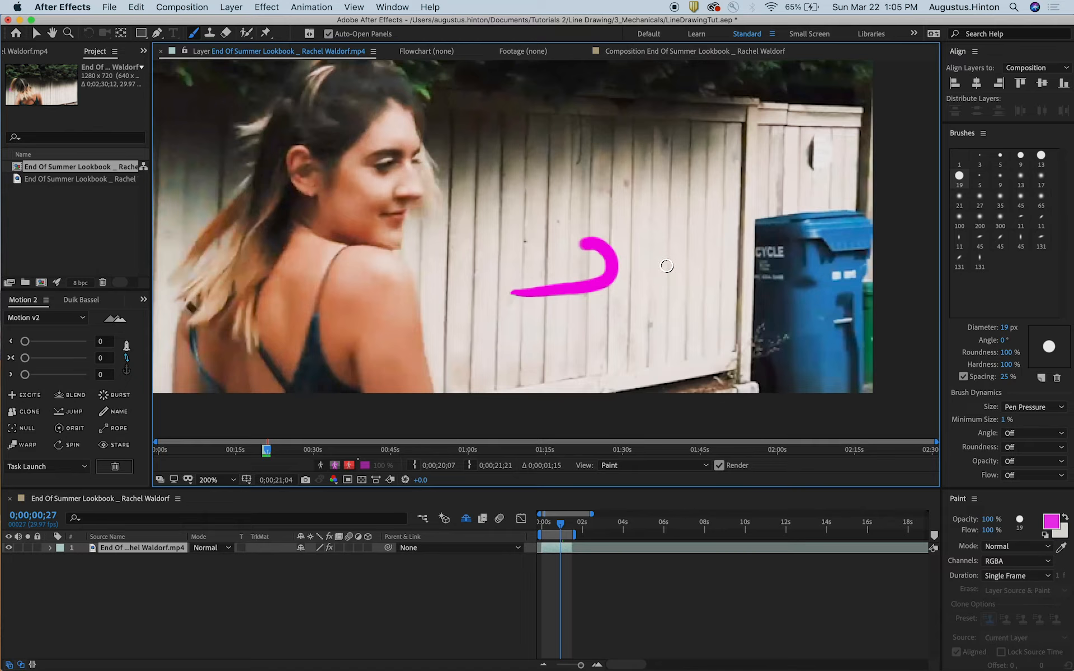
pyautogui.press('super+Right')
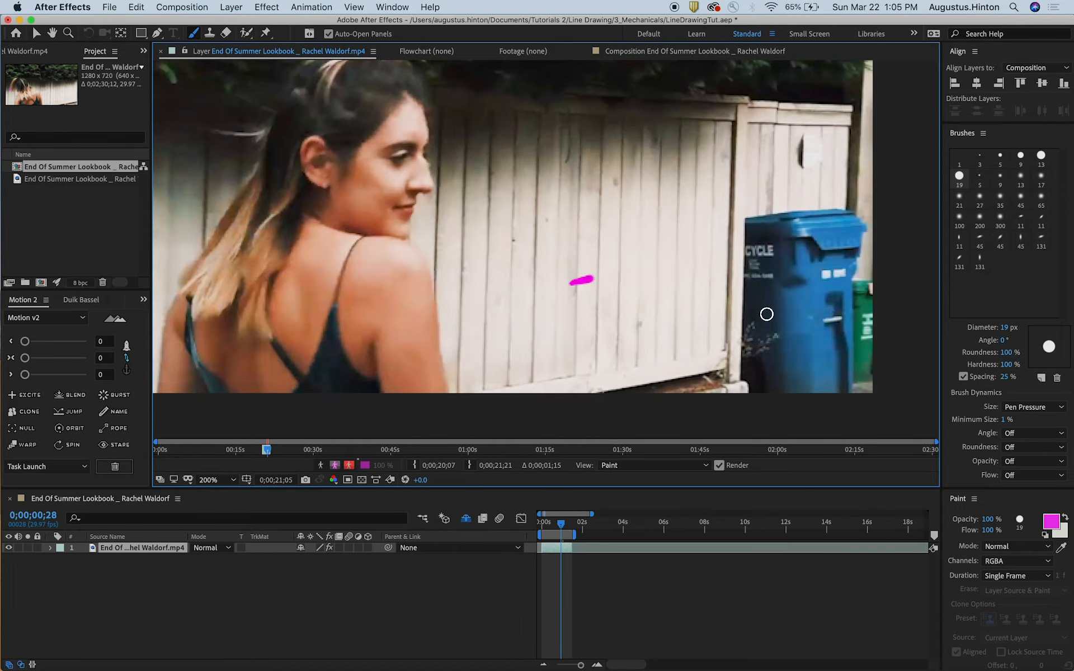
# - Undo the short magenta stroke on frame 0;00;00;28 and repaint it as a tapered hook curling up and back over the fence
pyautogui.press('super+z')
pyautogui.press('super+Left')
pyautogui.press('super+Right')
pyautogui.moveTo(570, 284)
pyautogui.mouseDown()
pyautogui.moveTo(602, 277)
pyautogui.moveTo(622, 255)
pyautogui.moveTo(610, 233)
pyautogui.moveTo(586, 254)
pyautogui.mouseUp()
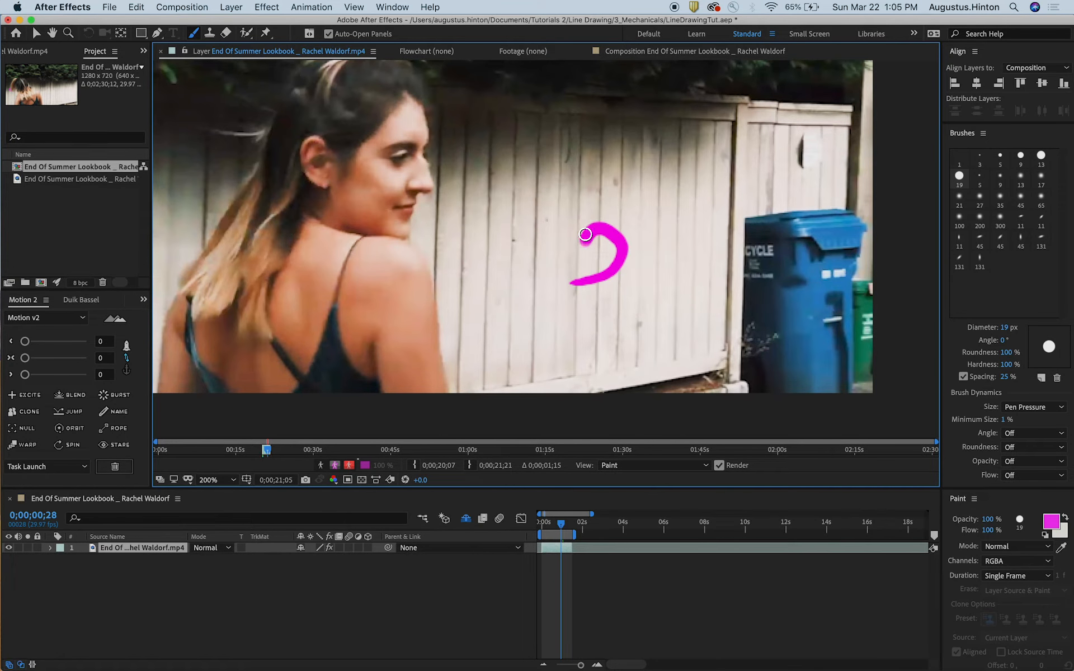
# - Paint a shorter magenta hook over the fence on frame 0;00;00;29 and compare it with frame 0;00;00;28
pyautogui.press('super+Right')
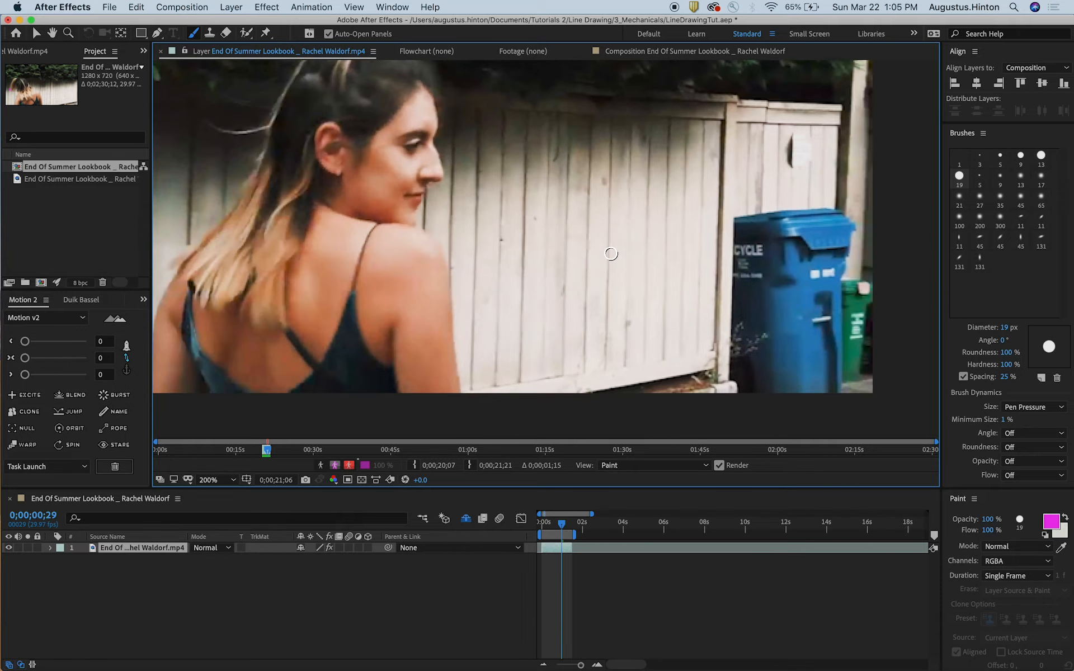
pyautogui.moveTo(608, 276)
pyautogui.mouseDown()
pyautogui.moveTo(631, 250)
pyautogui.moveTo(595, 242)
pyautogui.mouseUp()
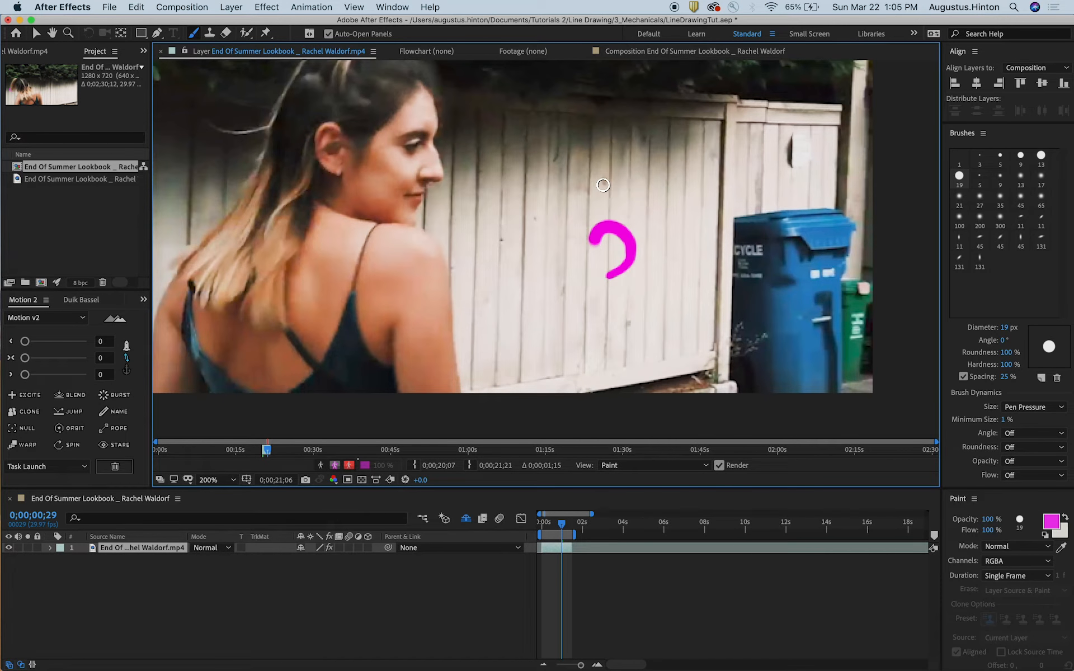
pyautogui.press('super+Right')
pyautogui.press('super+Right')
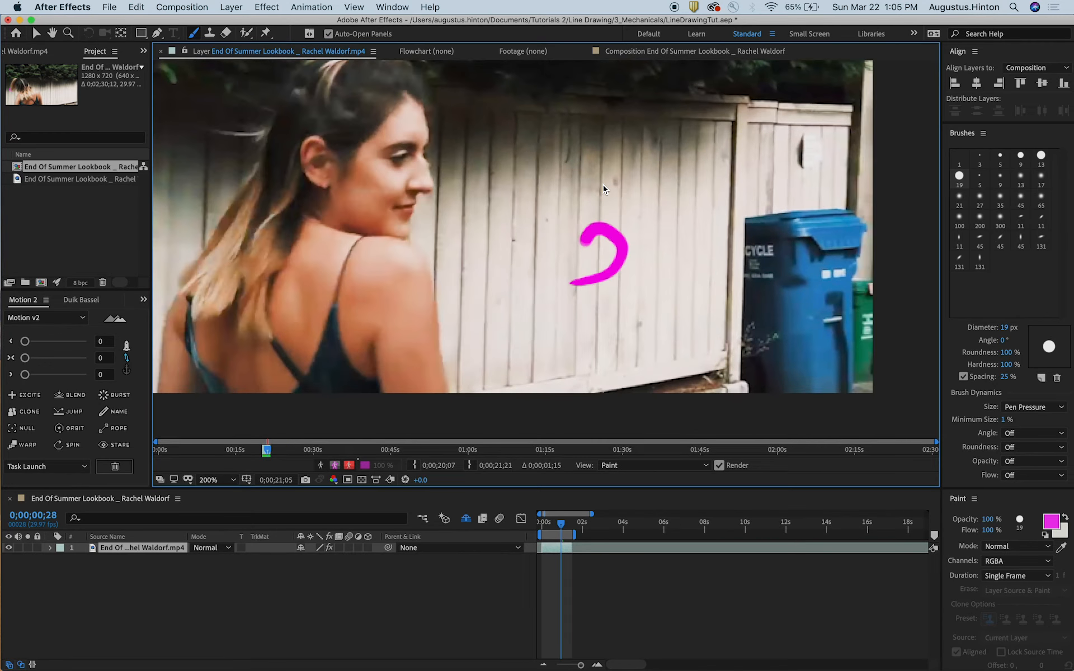
# - Continue the curling magenta loop on frames 0;00;01;00 to 0;00;01;03, redoing strokes that do not follow the curl
pyautogui.press('super+Right')
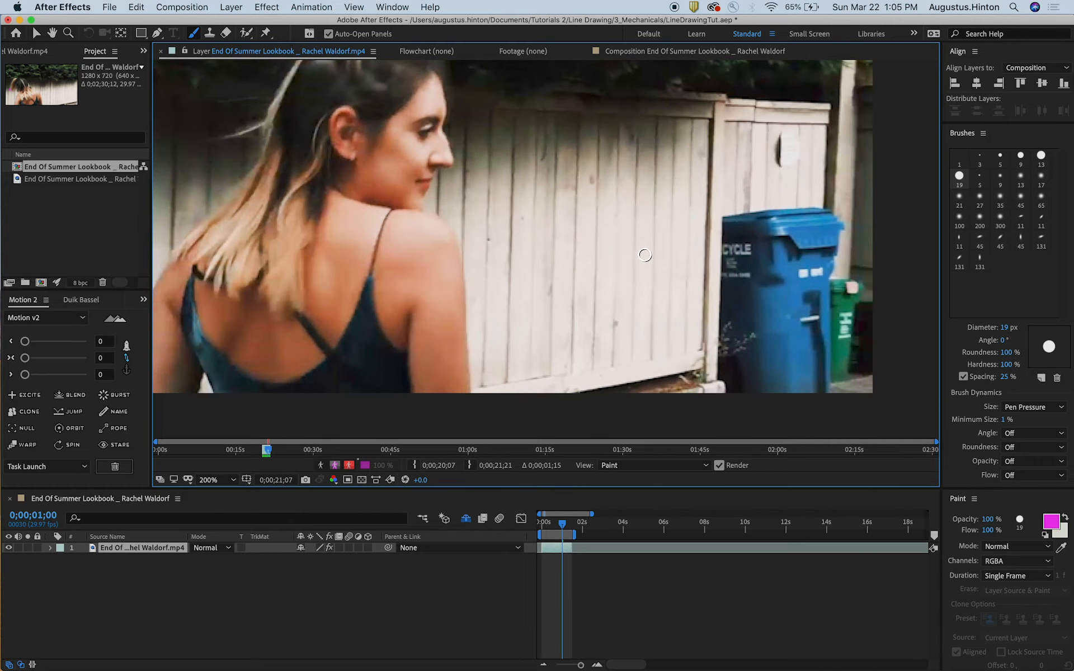
pyautogui.moveTo(644, 259)
pyautogui.mouseDown()
pyautogui.moveTo(632, 219)
pyautogui.moveTo(609, 229)
pyautogui.moveTo(609, 244)
pyautogui.moveTo(663, 242)
pyautogui.moveTo(659, 218)
pyautogui.moveTo(632, 219)
pyautogui.moveTo(627, 245)
pyautogui.moveTo(621, 227)
pyautogui.moveTo(649, 219)
pyautogui.moveTo(622, 210)
pyautogui.moveTo(611, 240)
pyautogui.moveTo(638, 247)
pyautogui.moveTo(655, 230)
pyautogui.moveTo(636, 215)
pyautogui.moveTo(619, 231)
pyautogui.moveTo(647, 253)
pyautogui.mouseUp()
pyautogui.press('super+Right')
pyautogui.press('super+Right')
pyautogui.press('super+z')
pyautogui.moveTo(650, 210)
pyautogui.mouseDown()
pyautogui.moveTo(609, 215)
pyautogui.moveTo(583, 234)
pyautogui.moveTo(595, 249)
pyautogui.moveTo(621, 249)
pyautogui.moveTo(625, 232)
pyautogui.moveTo(588, 219)
pyautogui.moveTo(592, 238)
pyautogui.moveTo(612, 245)
pyautogui.moveTo(634, 216)
pyautogui.mouseUp()
pyautogui.press('super+Right')
pyautogui.press('super+z')
pyautogui.press('super+Right')
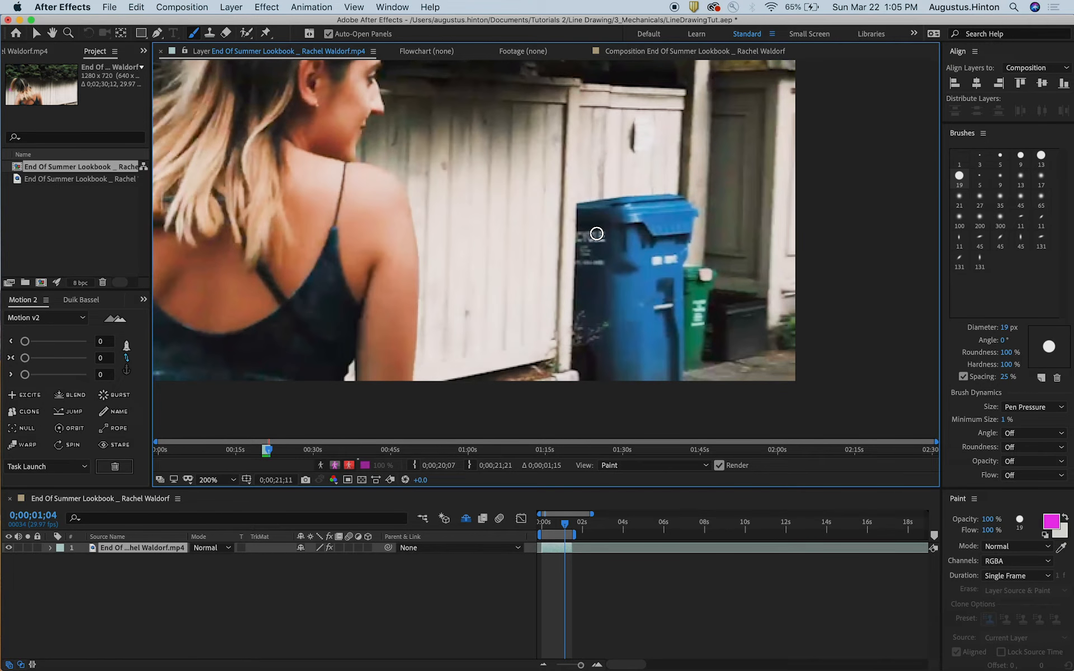
# - Paint the magenta loop as short arcs rounding the blue recycling bin's top on frames 0;00;01;04 to 0;00;01;07
pyautogui.moveTo(612, 241)
pyautogui.mouseDown()
pyautogui.moveTo(631, 240)
pyautogui.moveTo(638, 201)
pyautogui.moveTo(628, 197)
pyautogui.mouseUp()
pyautogui.moveTo(645, 189)
pyautogui.mouseDown()
pyautogui.moveTo(601, 233)
pyautogui.moveTo(592, 206)
pyautogui.moveTo(561, 208)
pyautogui.moveTo(557, 226)
pyautogui.moveTo(563, 203)
pyautogui.moveTo(541, 221)
pyautogui.moveTo(557, 248)
pyautogui.moveTo(574, 222)
pyautogui.moveTo(547, 213)
pyautogui.moveTo(519, 229)
pyautogui.moveTo(534, 244)
pyautogui.moveTo(552, 243)
pyautogui.moveTo(545, 203)
pyautogui.mouseUp()
pyautogui.press('super+Right')
pyautogui.press('super+Right')
pyautogui.press('super+Right')
pyautogui.press('super+Right')
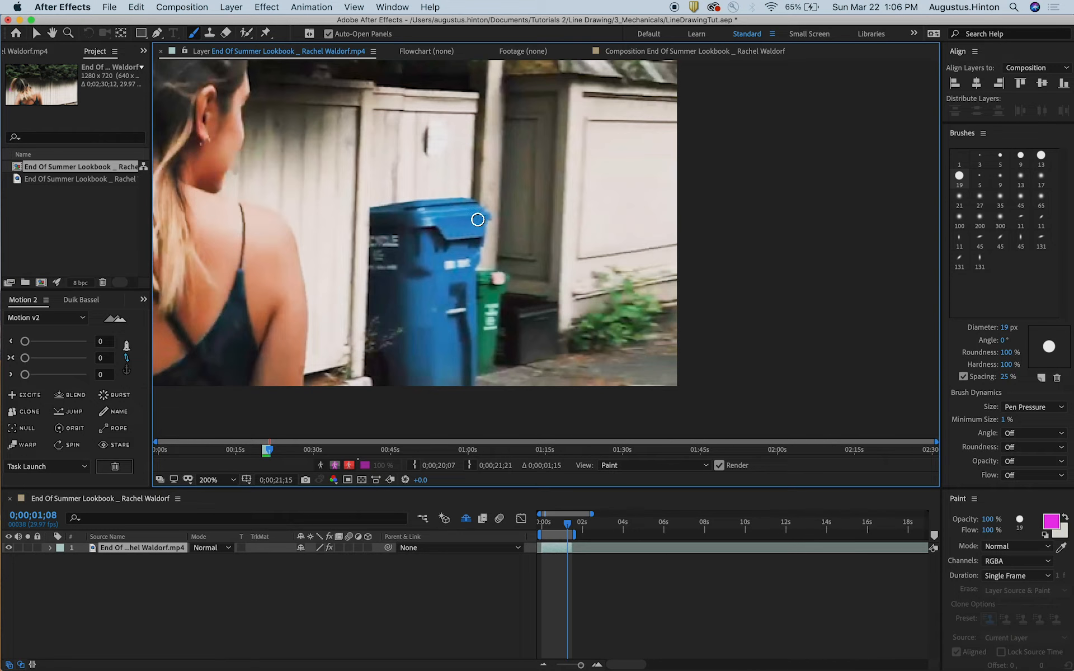
# - Review the looping magenta arcs frame by frame, back and forth up to frame 0;00;01;07
pyautogui.press('super+Left')
pyautogui.press('super+Left')
pyautogui.press('super+Left')
pyautogui.press('super+Left')
pyautogui.press('super+Left')
pyautogui.press('super+Left')
pyautogui.press('super+Left')
pyautogui.press('super+Left')
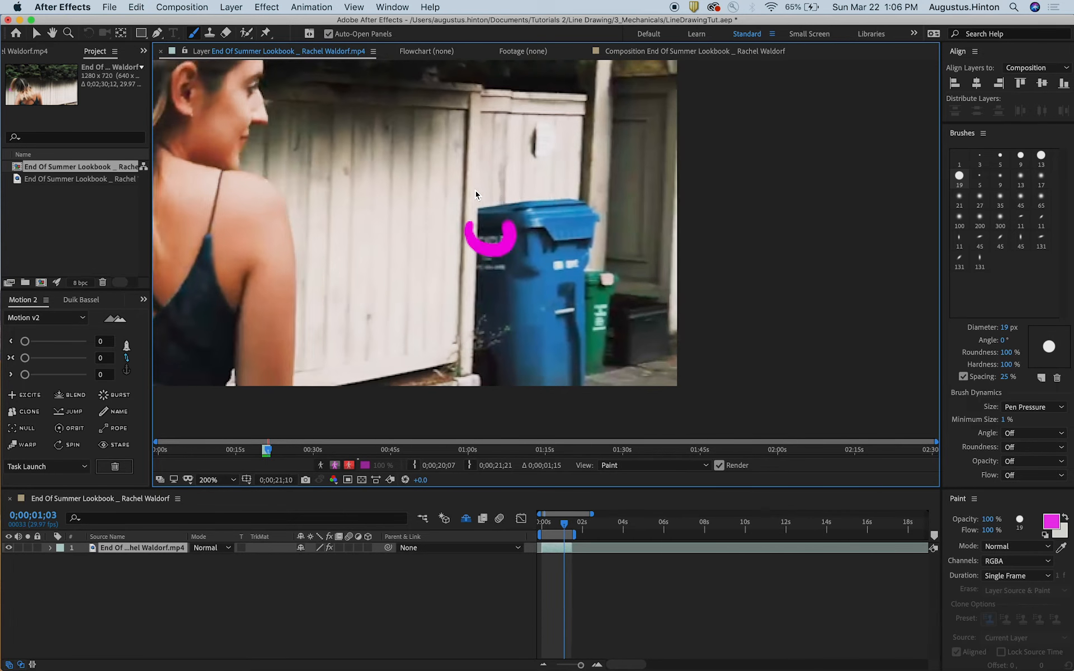
pyautogui.press('super+Right')
pyautogui.press('super+Right')
pyautogui.press('super+Right')
pyautogui.press('super+Right')
pyautogui.press('super+Right')
pyautogui.press('super+Right')
pyautogui.press('super+Right')
pyautogui.press('super+Right')
pyautogui.press('super+Right')
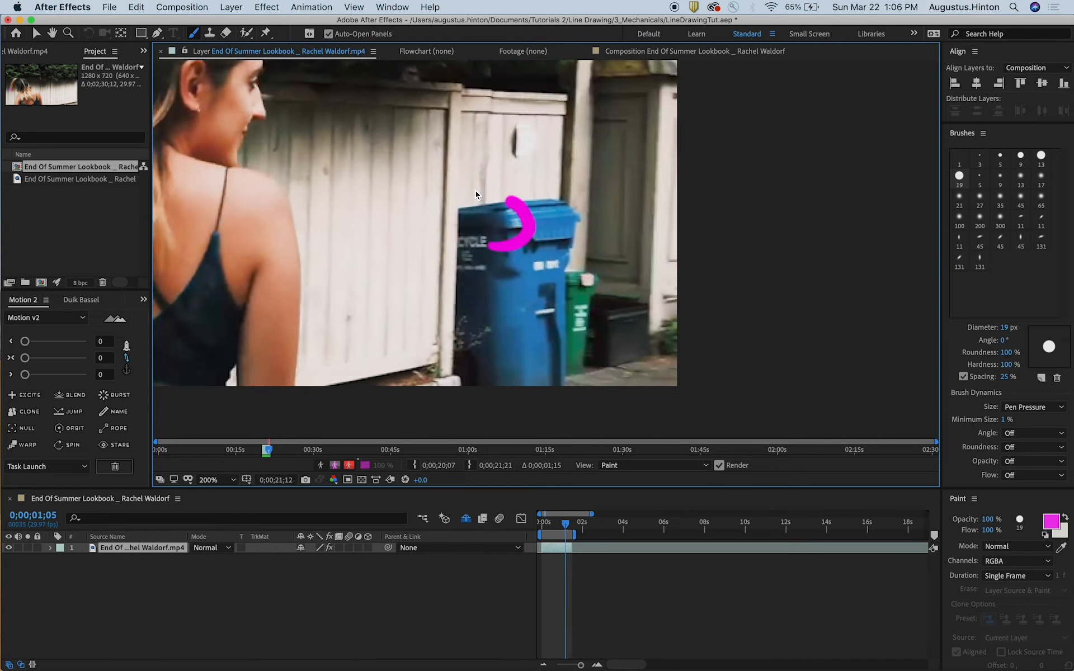
pyautogui.press('super+Left')
pyautogui.press('super+Left')
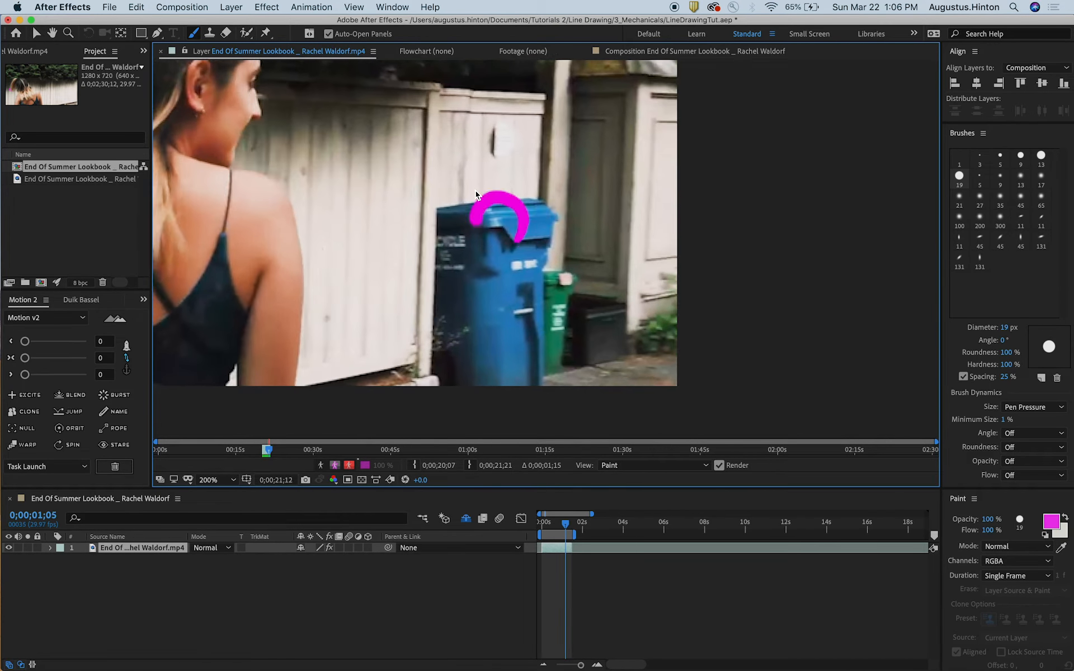
pyautogui.press('super+Right')
pyautogui.press('super+Left')
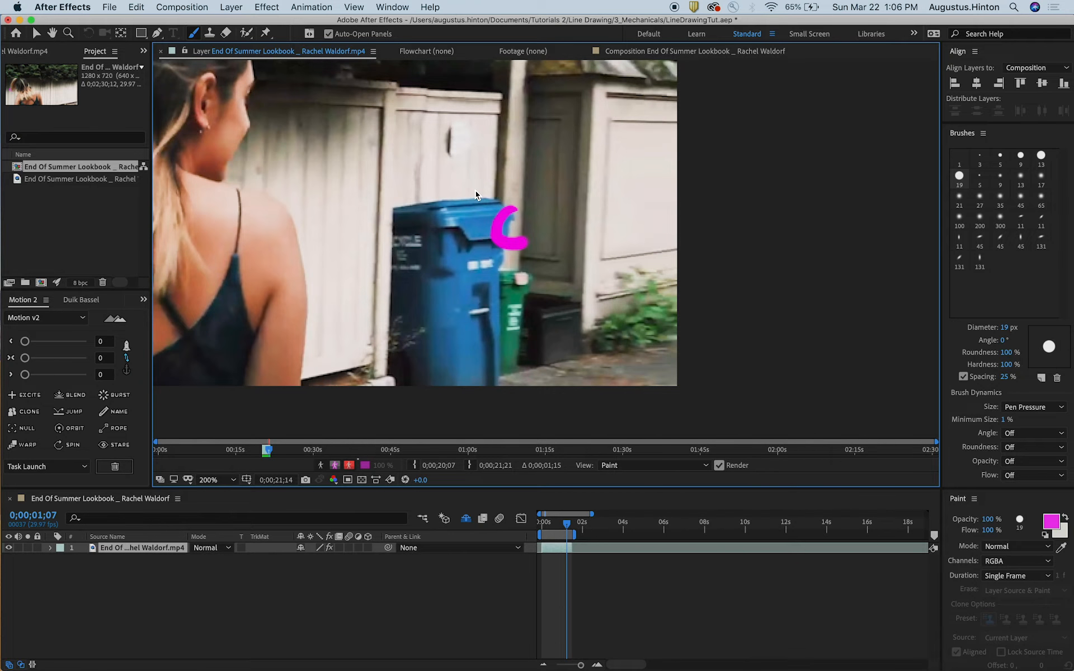
# - Paint short curved magenta strokes moving from the blue bin toward the shed on frames 0;00;01;08 and 0;00;01;09
pyautogui.press('super+Right')
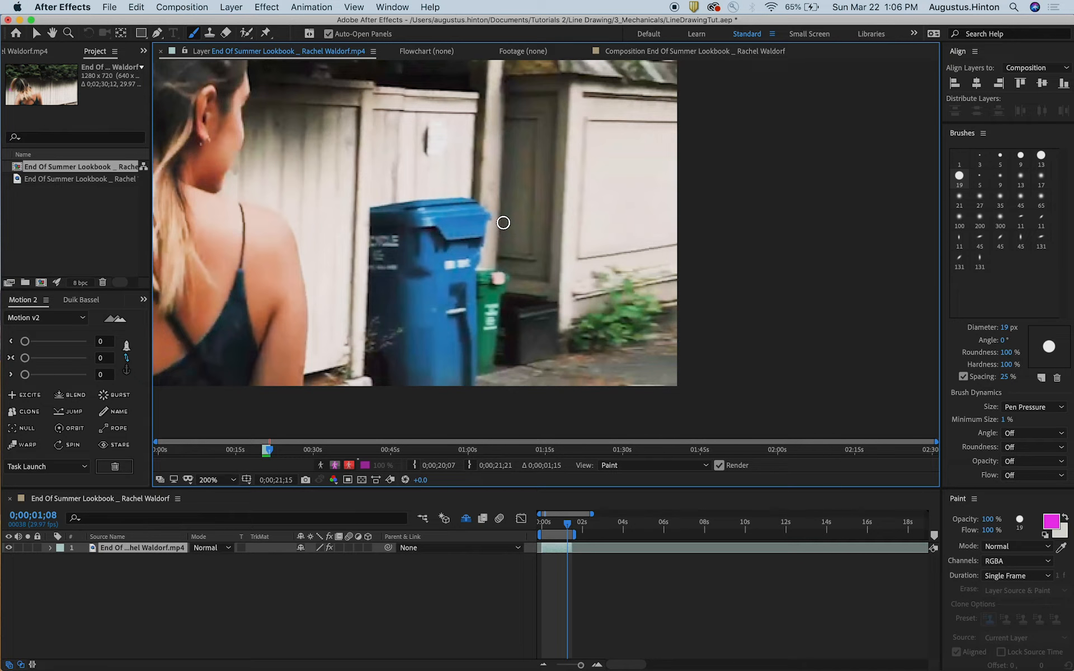
pyautogui.moveTo(504, 218); pyautogui.dragTo(524, 236)
pyautogui.press('super+Right')
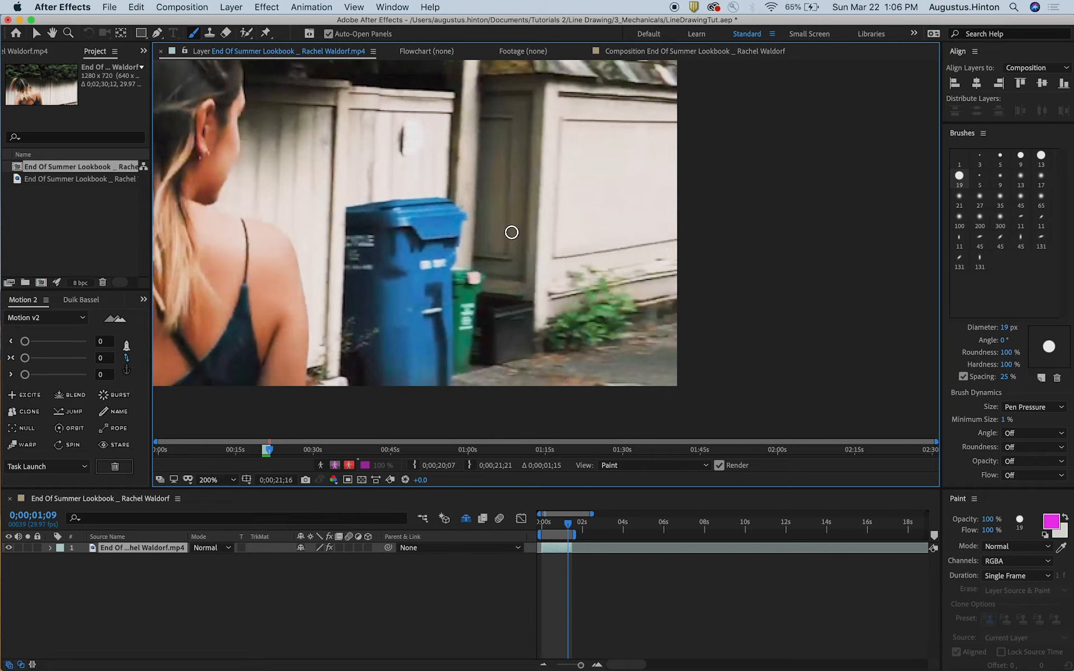
pyautogui.moveTo(517, 237); pyautogui.dragTo(533, 212)
# - End the magenta trail with a small drop on frame 0;00;01;10 and shrinking dots on frames 0;00;01;11 to 0;00;01;13
pyautogui.press('super+Right')
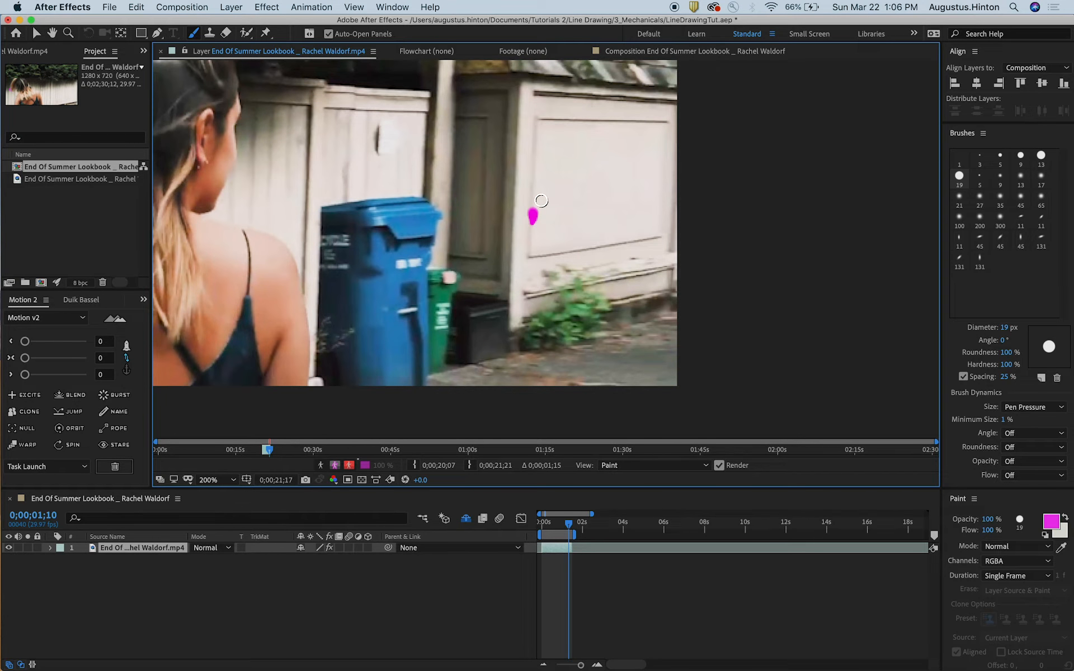
pyautogui.press('super+Right')
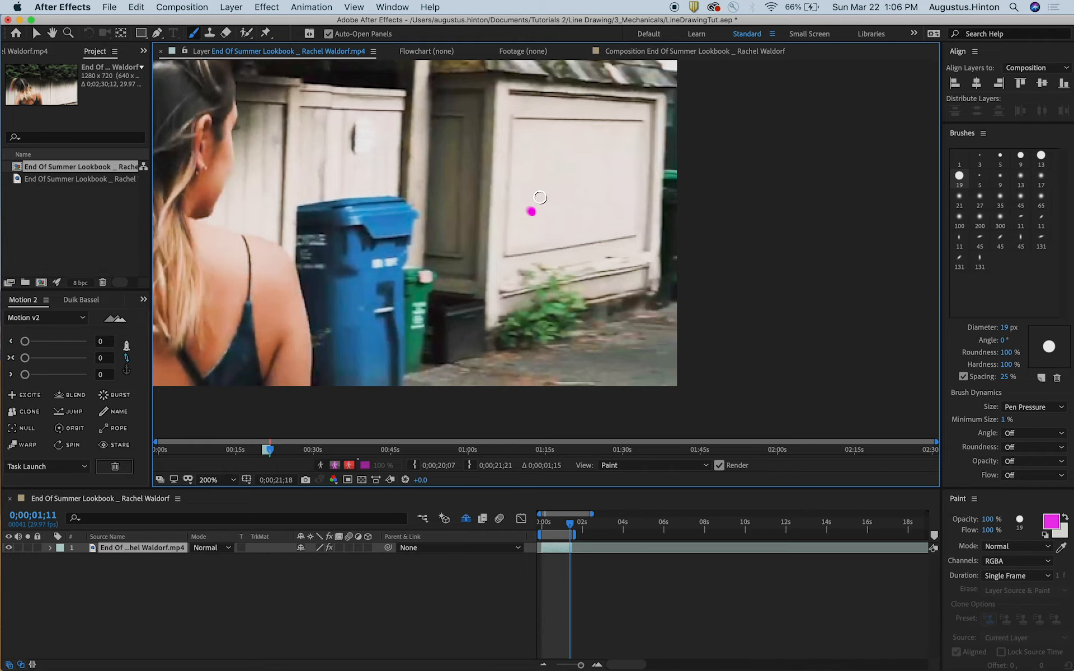
pyautogui.press('super+Right')
pyautogui.click(528, 209)
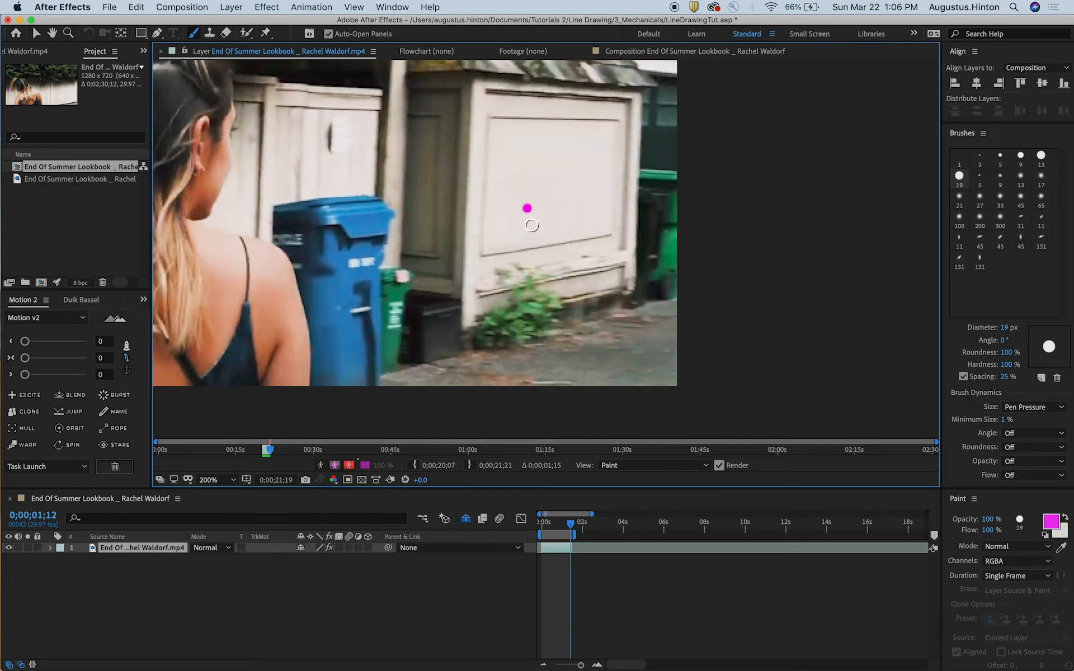
pyautogui.press('super+Right')
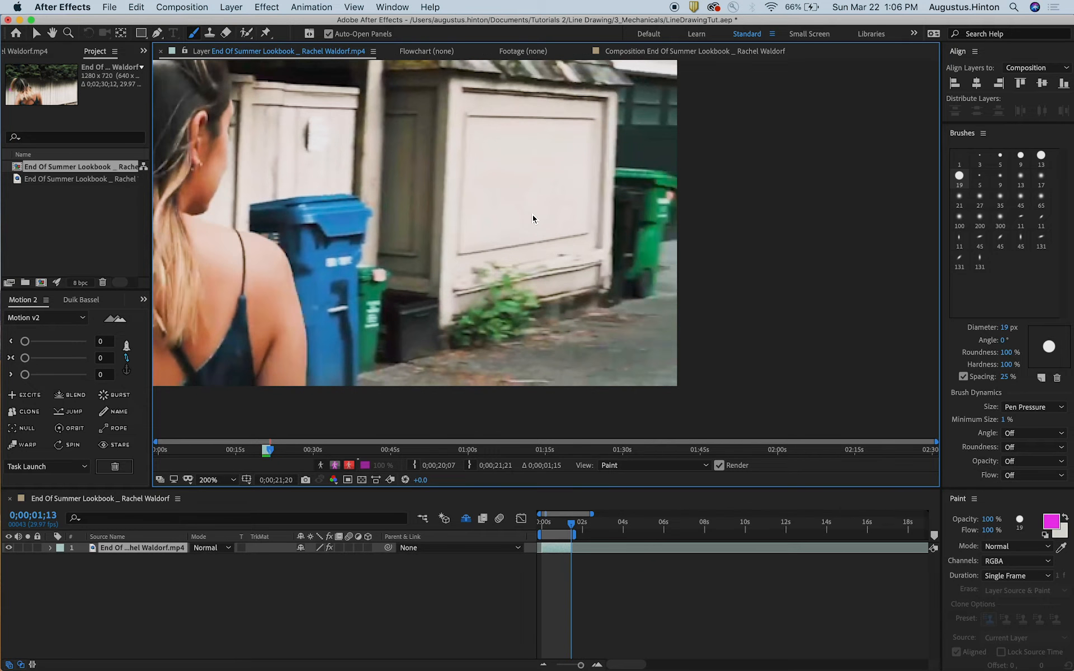
pyautogui.press('super+Left')
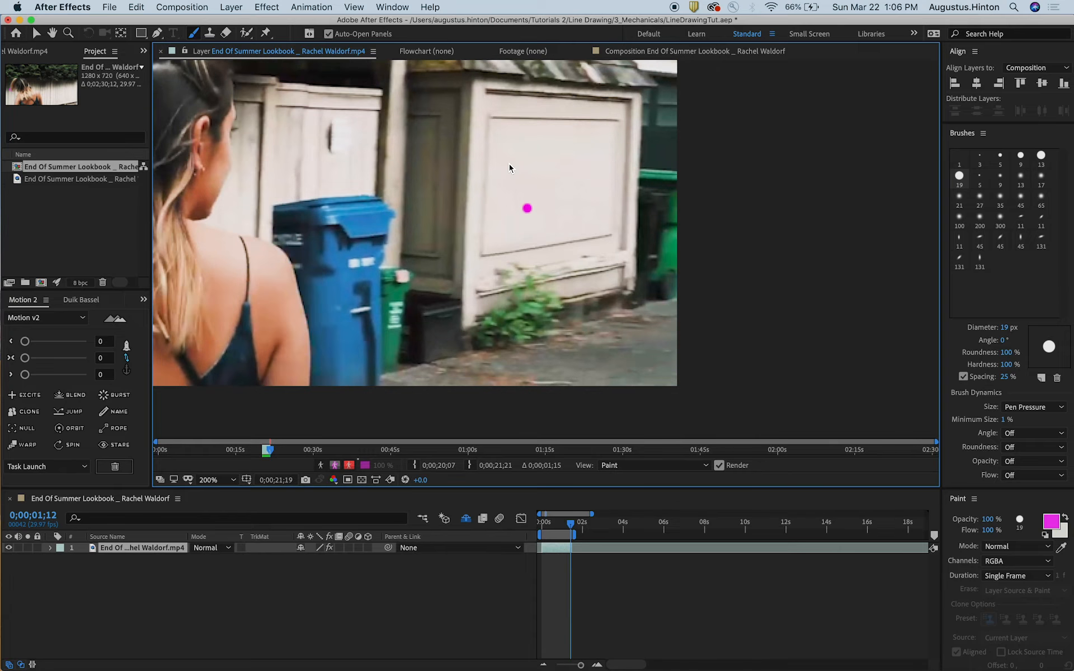
pyautogui.press('super+Right')
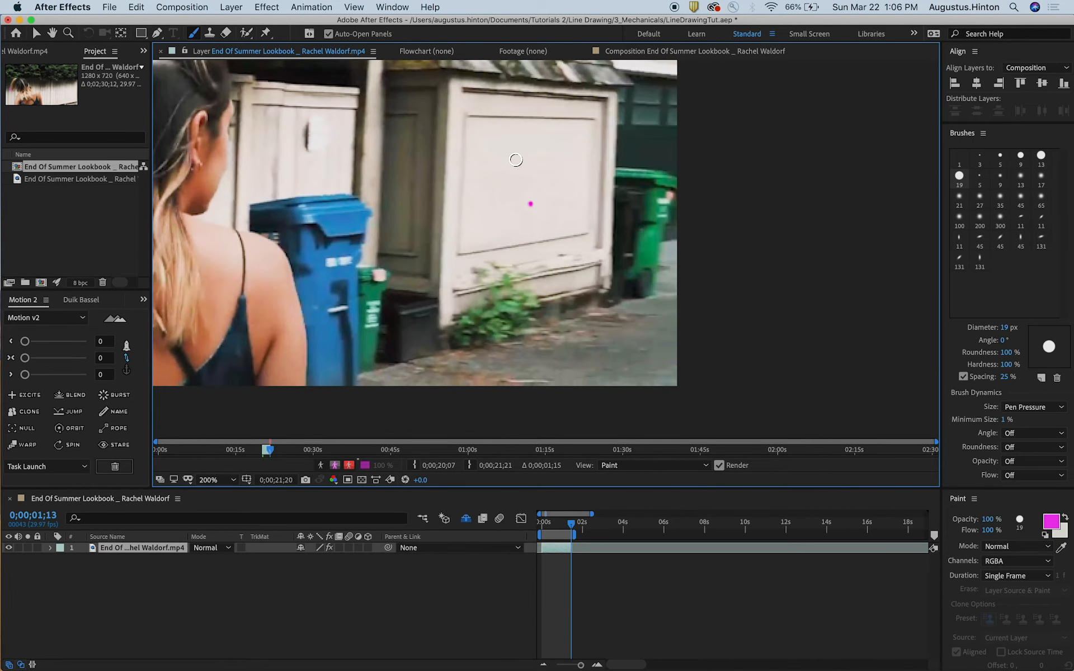
# - Examine the magenta trail backward frame by frame from 0;00;01;13 to 0;00;00;21
pyautogui.press('super+Left')
pyautogui.press('super+Left')
pyautogui.press('super+Left')
pyautogui.press('super+Left')
pyautogui.press('super+Left')
pyautogui.press('super+Left')
pyautogui.press('super+Left')
pyautogui.press('super+Left')
pyautogui.press('super+Left')
pyautogui.press('super+Left')
pyautogui.press('super+Left')
pyautogui.press('super+Left')
pyautogui.press('super+Left')
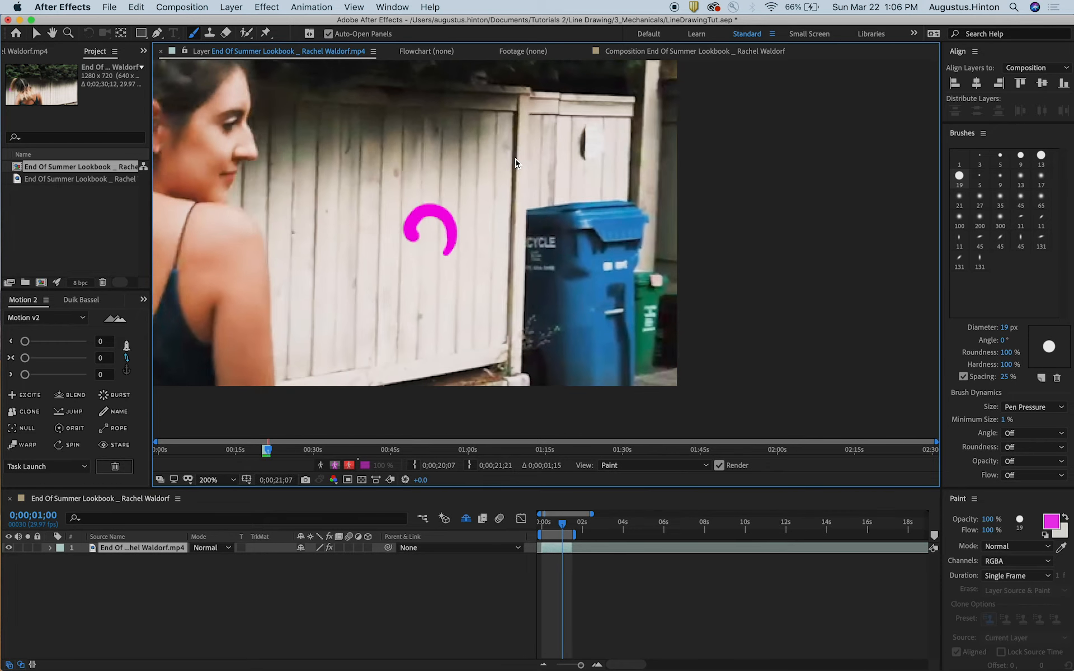
pyautogui.press('super+Left')
pyautogui.press('super+Left')
pyautogui.press('super+Left')
pyautogui.press('super+Left')
pyautogui.press('super+Left')
pyautogui.press('super+Left')
pyautogui.press('super+Left')
pyautogui.press('super+Left')
pyautogui.press('super+Left')
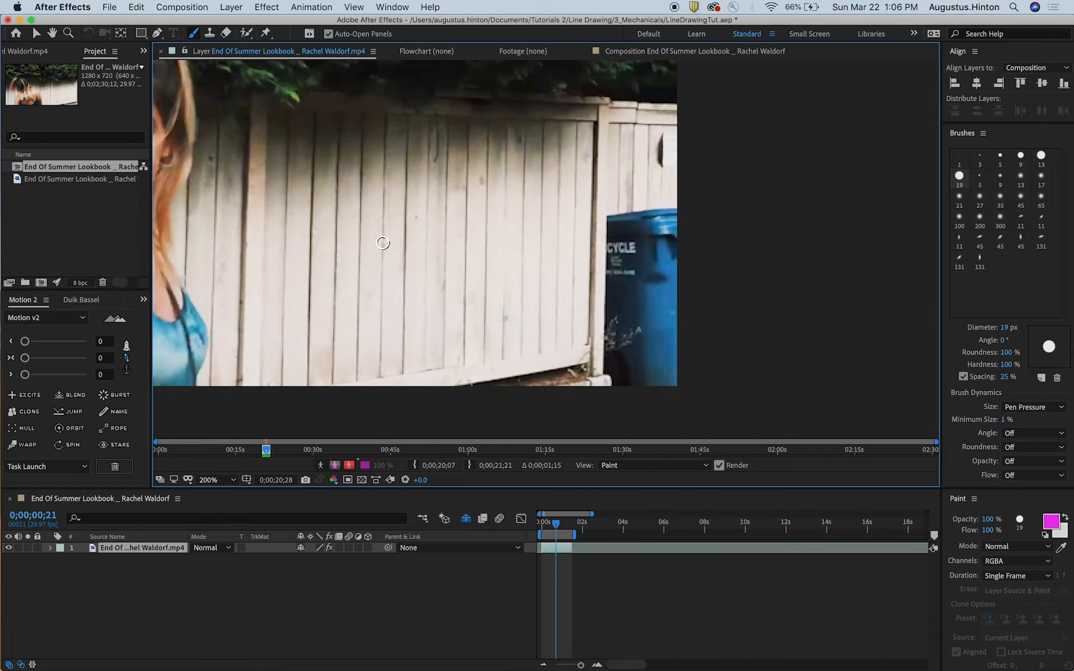
# - Play the painted animation from the first frame to check the full magenta trail
pyautogui.moveTo(383, 242); pyautogui.dragTo(545, 248)
pyautogui.moveTo(563, 359); pyautogui.dragTo(616, 378)
pyautogui.moveTo(547, 524); pyautogui.dragTo(533, 525)
pyautogui.press('space')
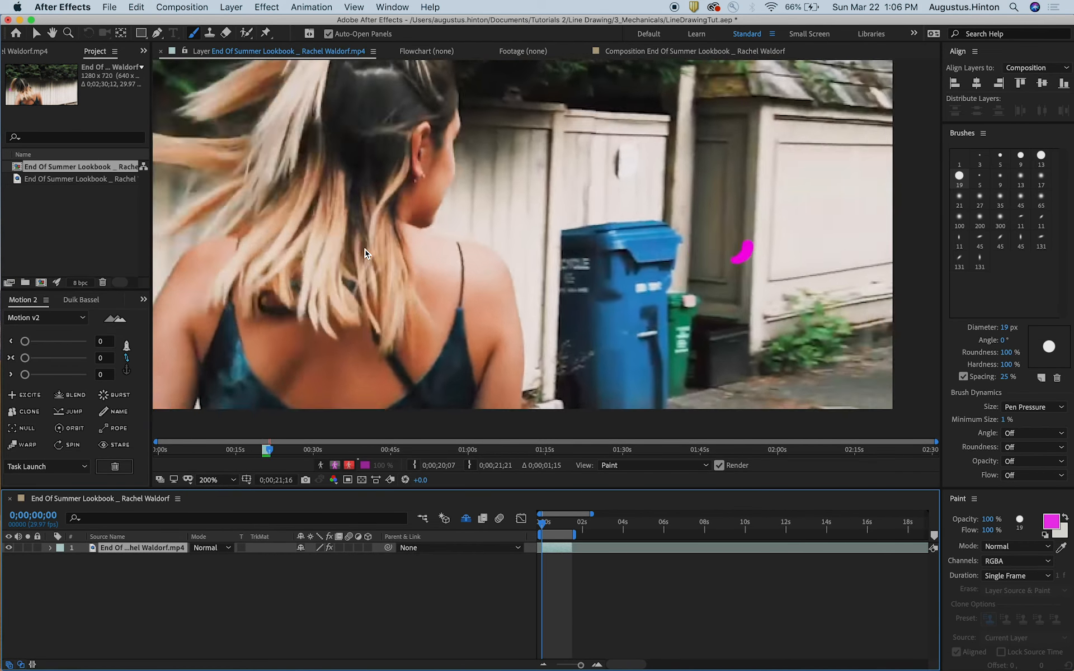
pyautogui.press('space')
pyautogui.moveTo(355, 309); pyautogui.dragTo(479, 334)
# - Review the painted accents frame by frame from the start of the composition to frame 0;00;00;25
pyautogui.press('super+Left')
pyautogui.press('super+Left')
pyautogui.press('super+Left')
pyautogui.press('super+Left')
pyautogui.press('super+Left')
pyautogui.press('super+Left')
pyautogui.press('super+Left')
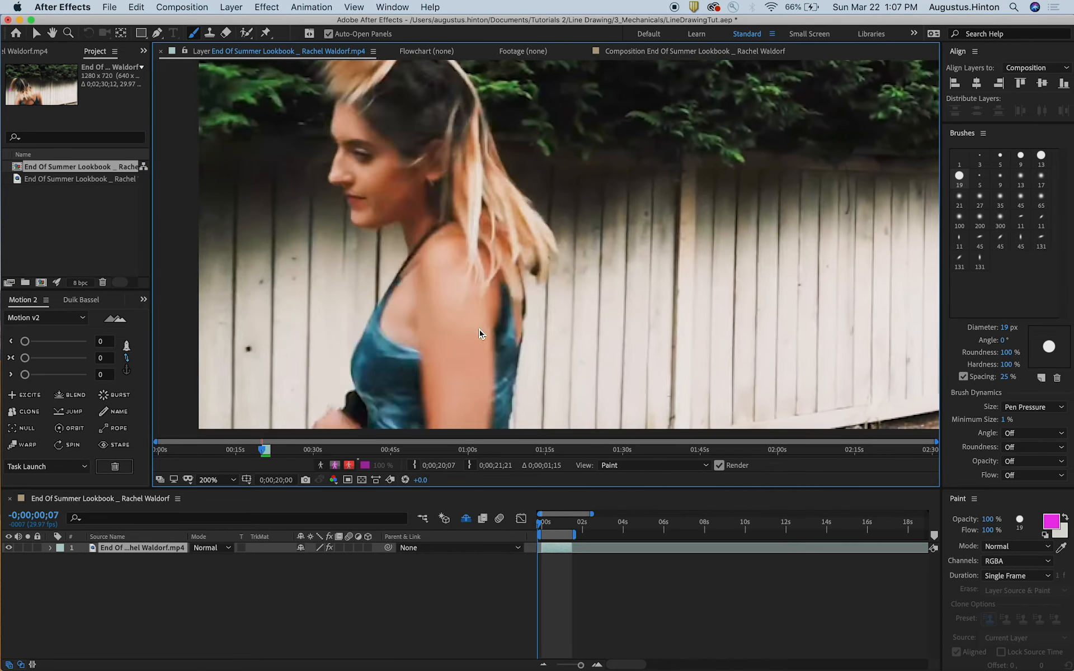
pyautogui.press('super+Right')
pyautogui.press('space')
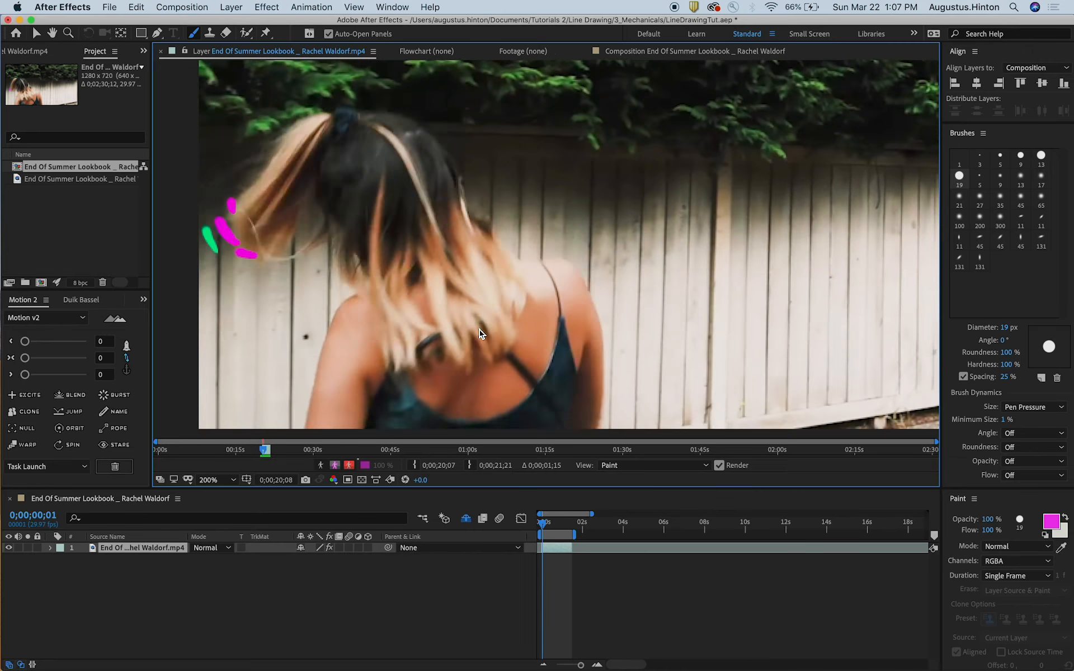
pyautogui.press('super+Right')
pyautogui.press('super+Right')
pyautogui.press('super+Right')
pyautogui.press('super+Right')
pyautogui.press('super+Right')
pyautogui.press('super+Right')
pyautogui.press('super+Right')
pyautogui.press('super+Right')
pyautogui.press('super+Right')
pyautogui.press('super+Right')
pyautogui.press('super+Right')
pyautogui.press('super+Right')
pyautogui.press('super+Right')
pyautogui.press('super+Right')
pyautogui.press('super+Right')
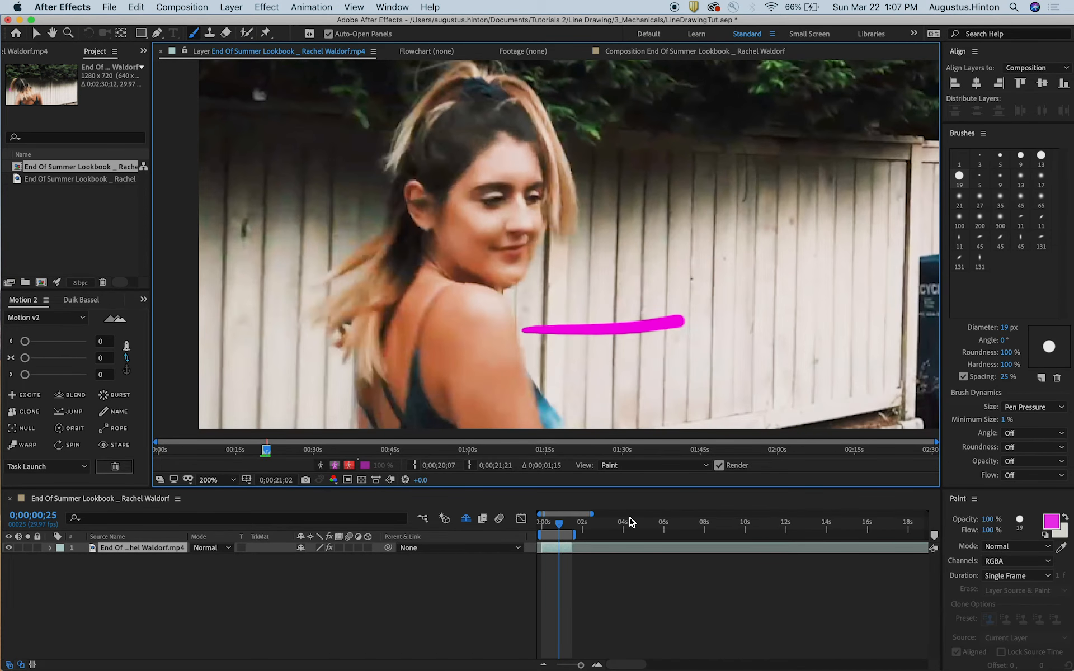
# - Move backward frame by frame from 0;00;00;25 to 0;00;00;14 to examine the burst around the head
pyautogui.press('super+Left')
pyautogui.press('super+Left')
pyautogui.press('super+Left')
pyautogui.press('super+Left')
pyautogui.press('super+Left')
pyautogui.press('super+Left')
pyautogui.press('super+Left')
pyautogui.press('super+Left')
pyautogui.press('super+Left')
pyautogui.press('super+Left')
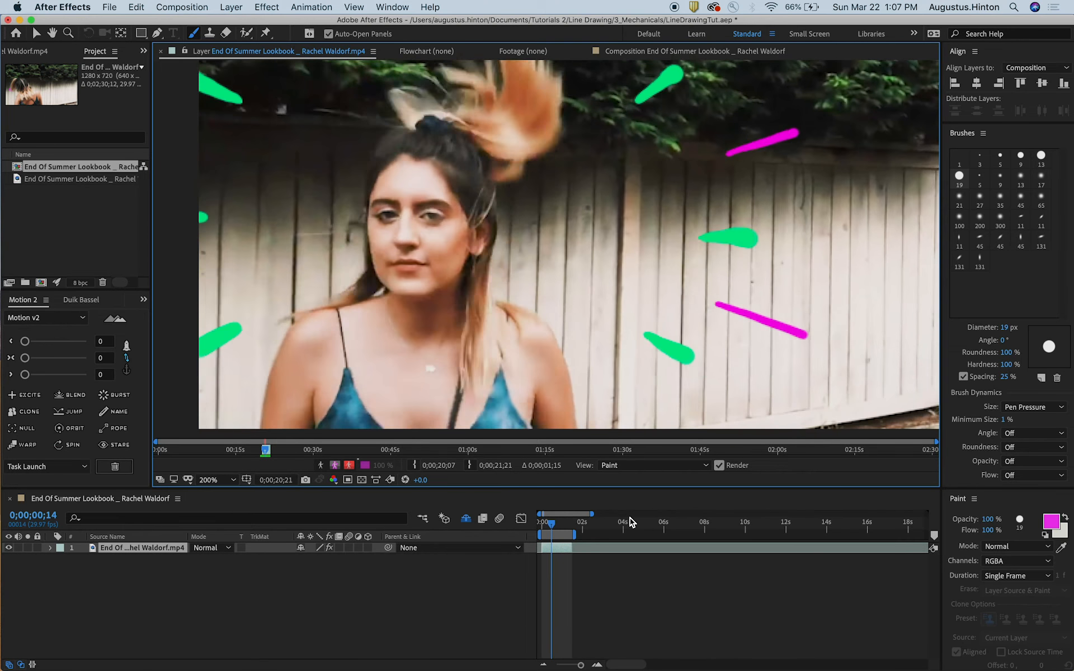
pyautogui.press('super+Left')
pyautogui.click(127, 549)
pyautogui.press('t')
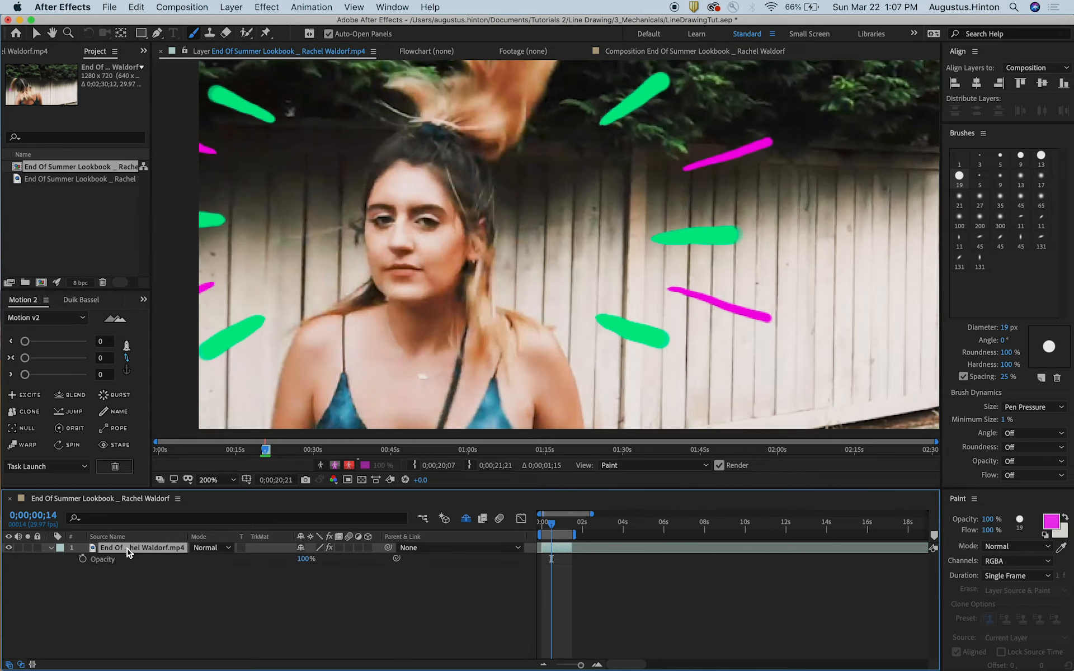
pyautogui.press('t')
# - Go through the opening frames to 0;00;00;18 and set up a 13 px brush in green
pyautogui.press('Home')
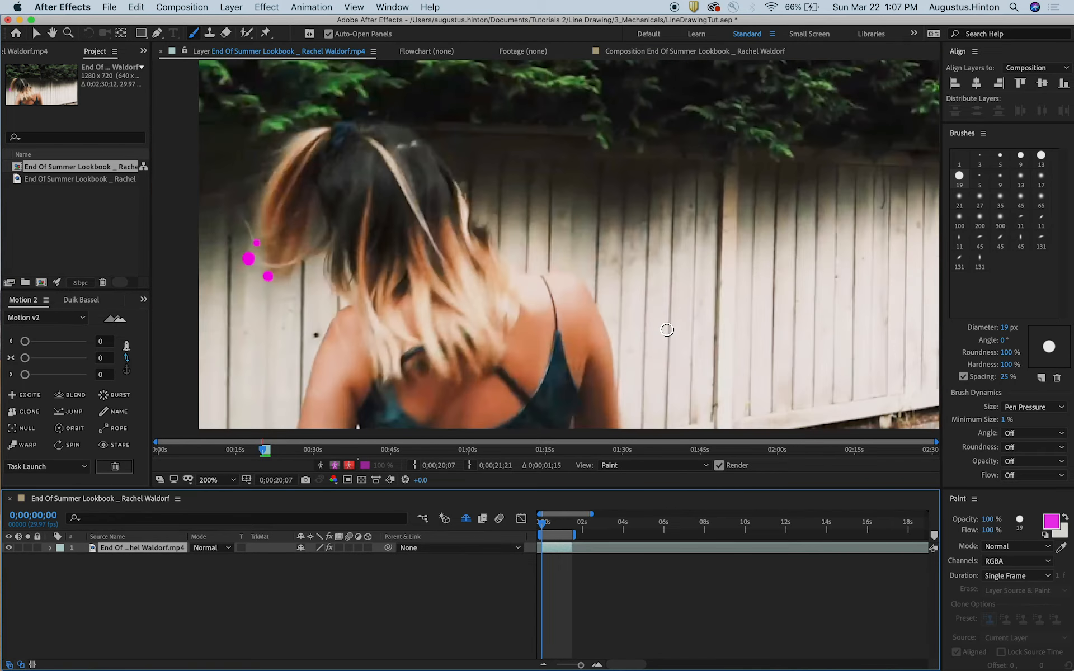
pyautogui.moveTo(540, 530); pyautogui.dragTo(555, 526)
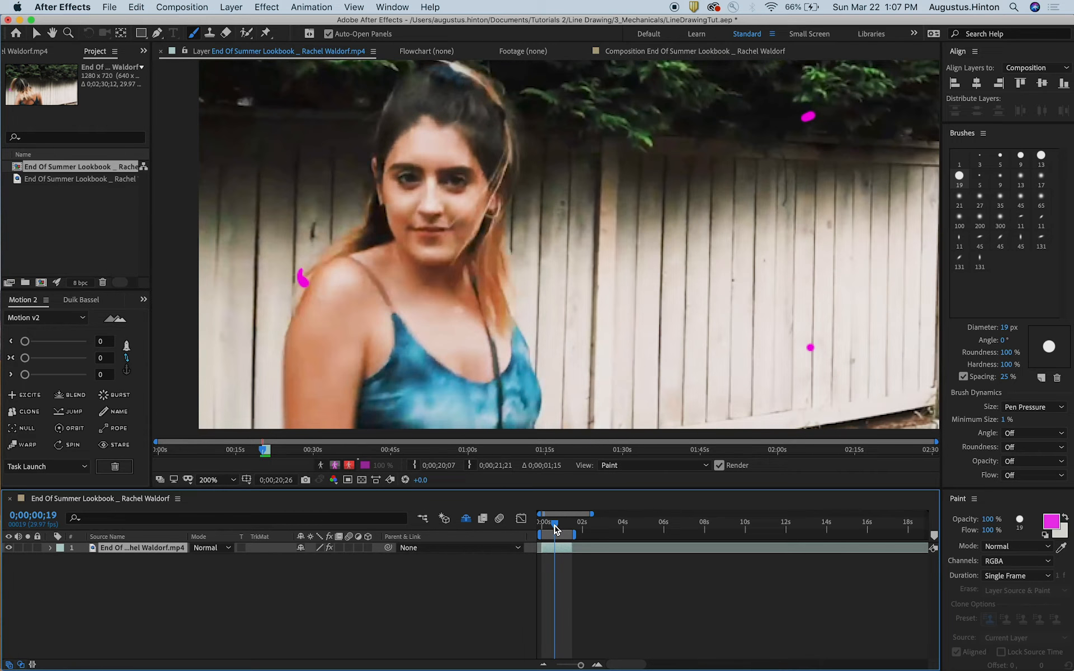
pyautogui.click(1041, 156)
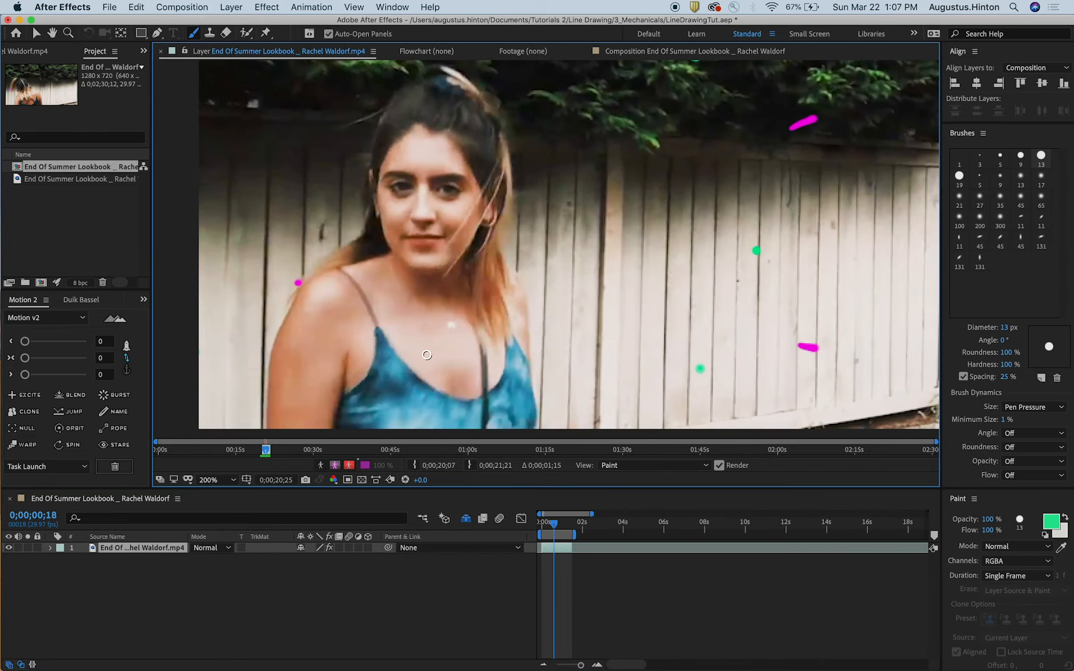
# - Compare frames 0;00;00;18 to 0;00;00;22 to examine how the magenta trail emerges from behind the shoulder
pyautogui.press('pagedown')
pyautogui.press('pagedown')
pyautogui.press('pagedown')
pyautogui.press('pagedown')
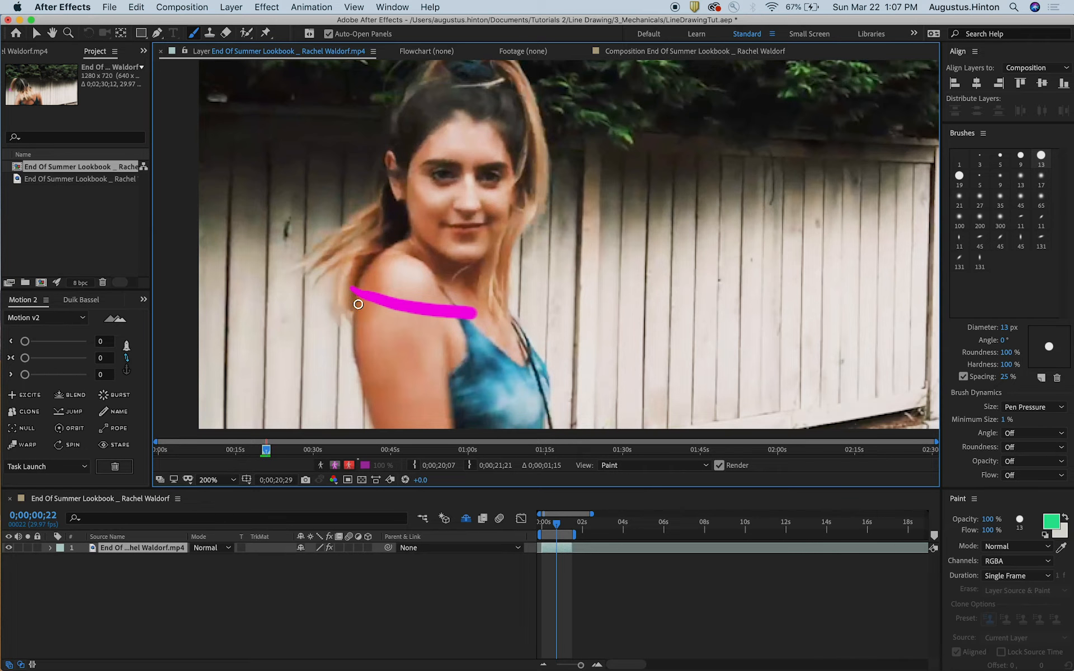
pyautogui.press('pageup')
pyautogui.press('pageup')
pyautogui.press('pageup')
pyautogui.press('pageup')
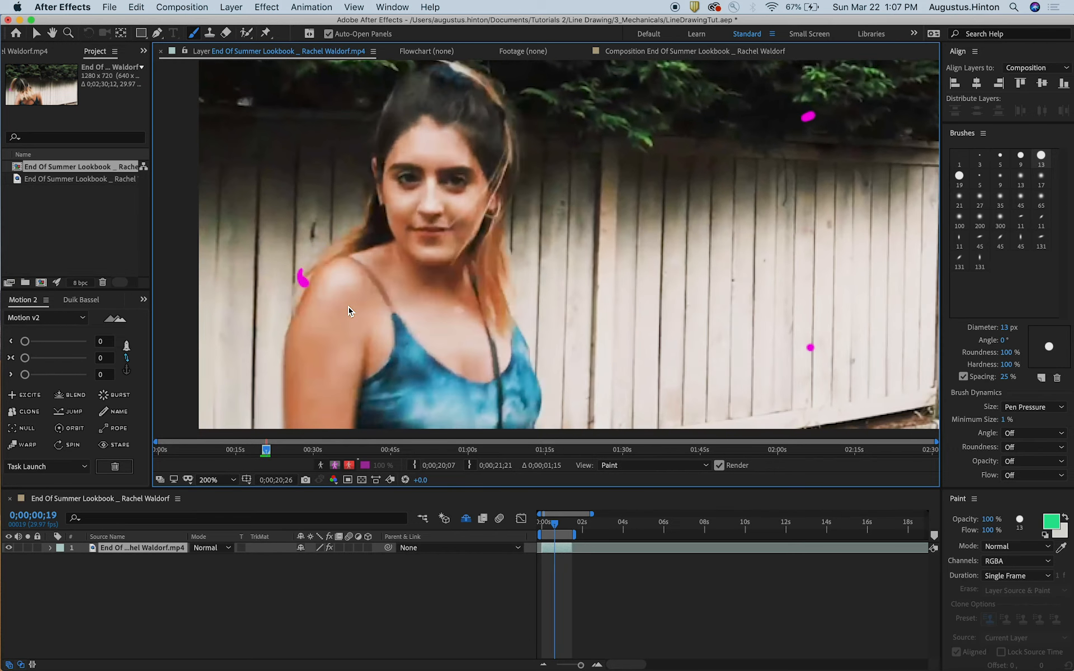
# - Paint small green dots above and below the magenta dot at the shoulder's edge on frame 0;00;00;18
pyautogui.scroll(1, 298, 292)
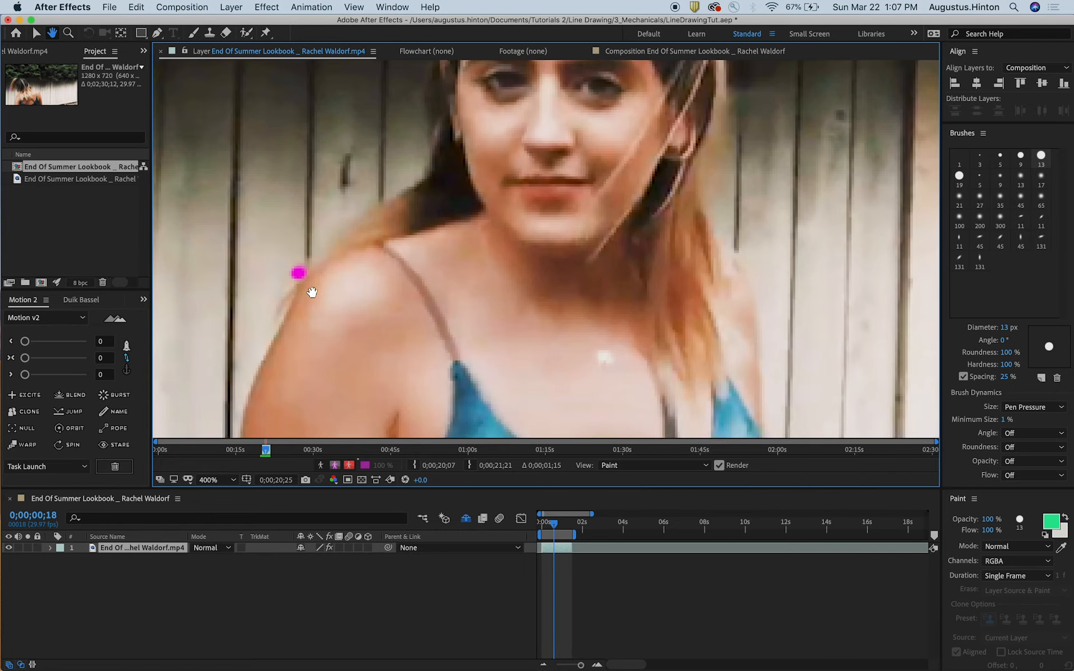
pyautogui.moveTo(298, 293); pyautogui.dragTo(456, 293)
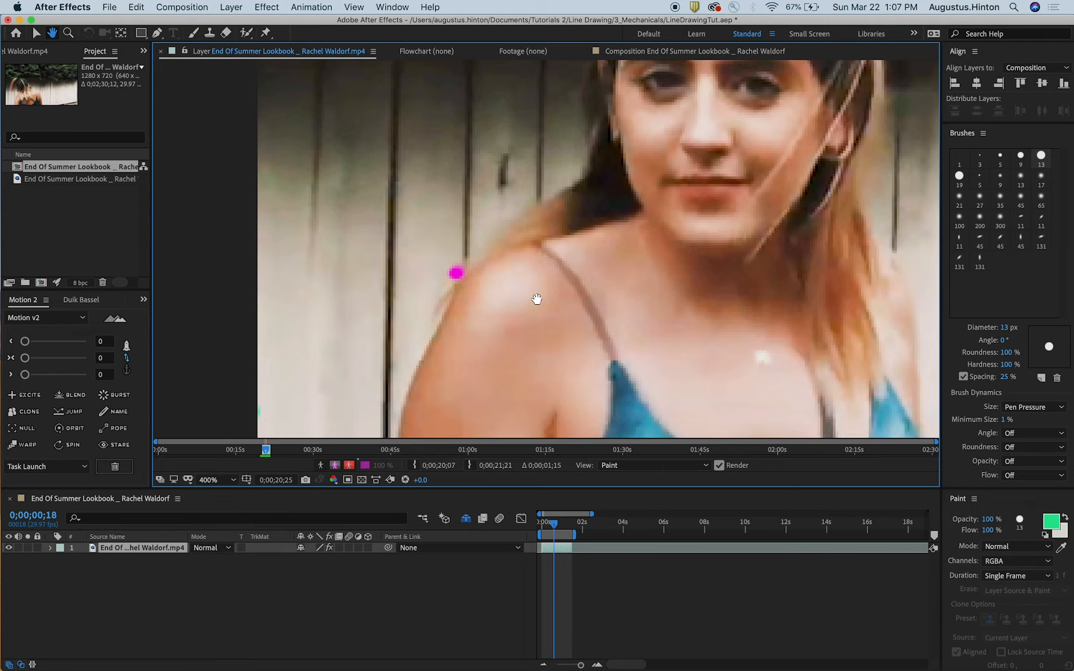
pyautogui.moveTo(537, 297); pyautogui.dragTo(446, 281)
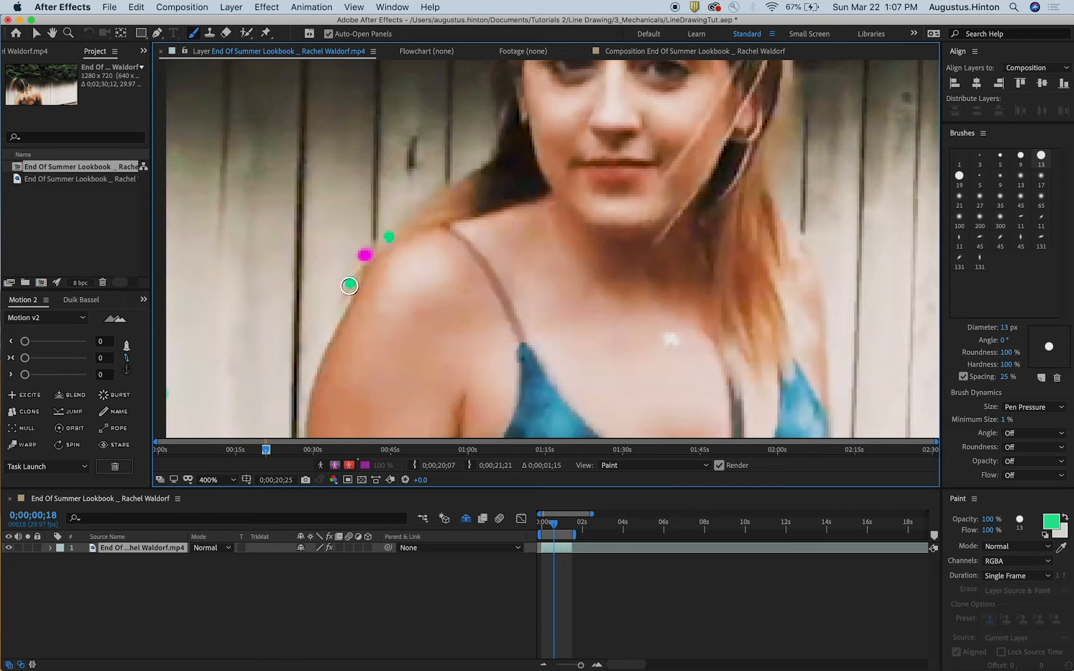
# - Paint a short green dab just above the magenta mark at the shoulder's edge on frame 0;00;00;19
pyautogui.moveTo(364, 265); pyautogui.dragTo(349, 248)
pyautogui.press('super+Right')
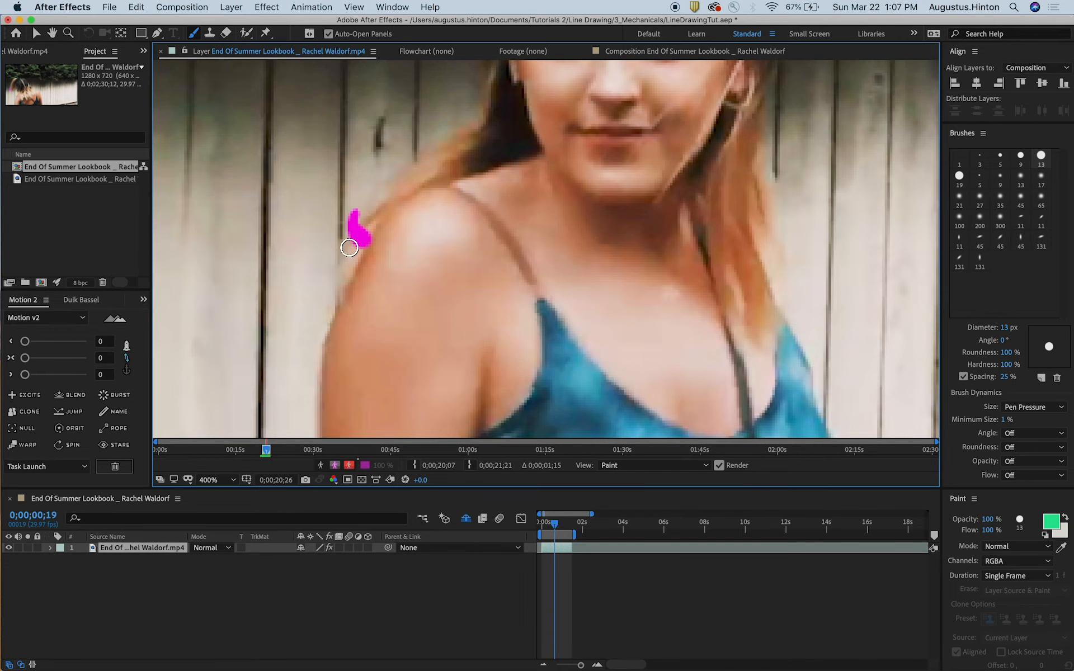
pyautogui.moveTo(403, 209); pyautogui.dragTo(389, 206)
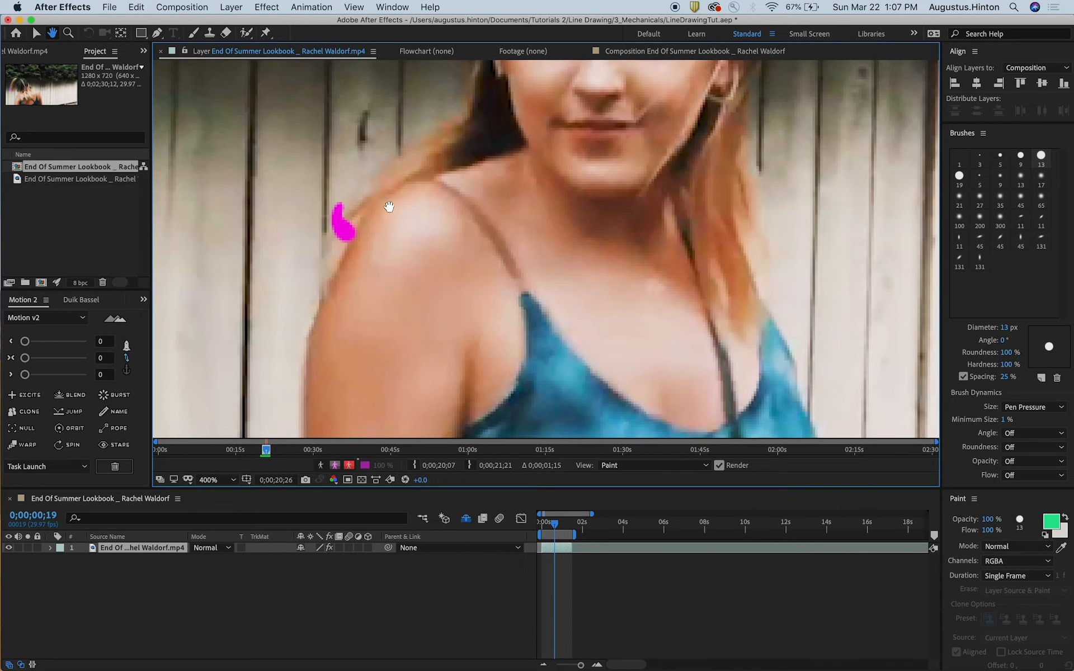
pyautogui.press('space')
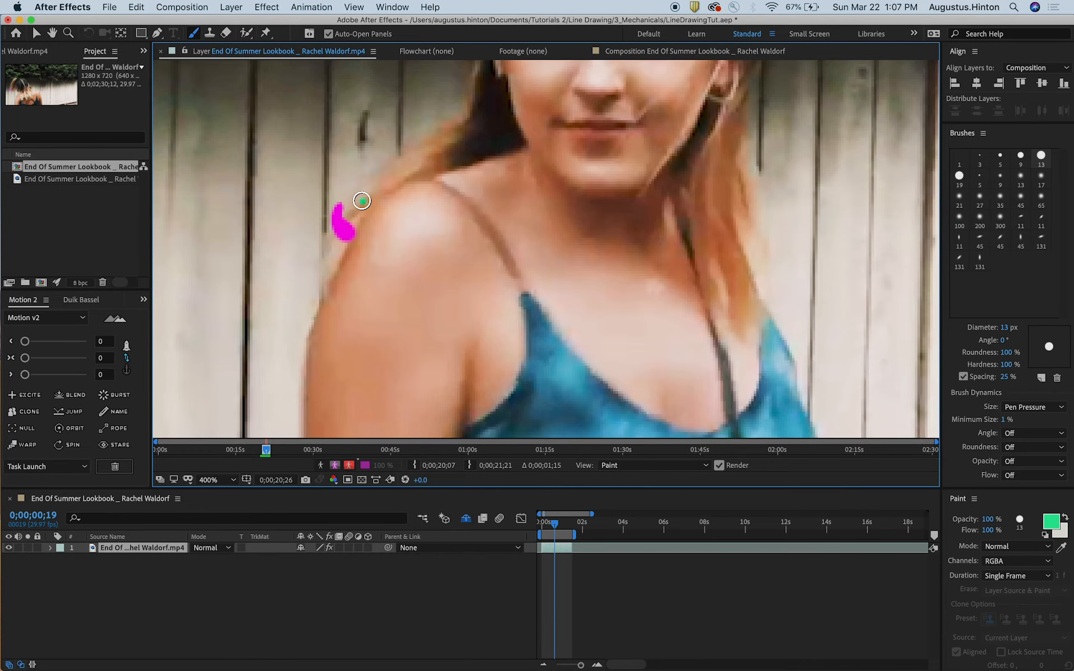
pyautogui.moveTo(362, 202); pyautogui.dragTo(370, 221)
# - Paint progressively longer green strokes above the magenta trail, curving onto the shoulder, on frames 0;00;00;20 to 0;00;00;22
pyautogui.press('pagedown')
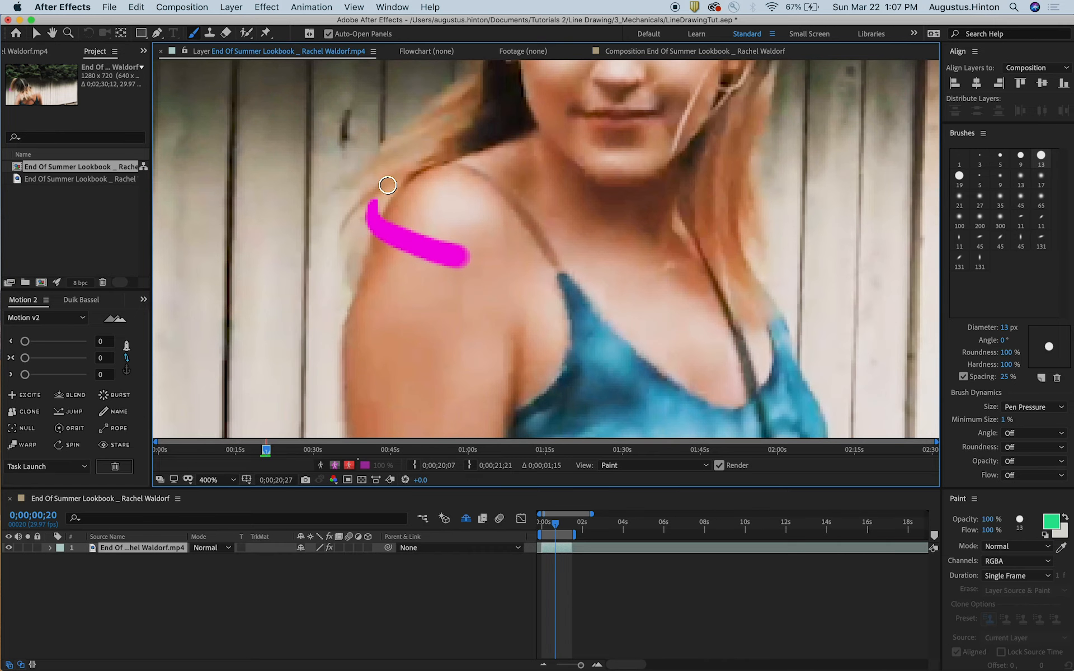
pyautogui.moveTo(389, 189)
pyautogui.mouseDown()
pyautogui.moveTo(412, 212)
pyautogui.moveTo(360, 166)
pyautogui.moveTo(388, 199)
pyautogui.moveTo(414, 210)
pyautogui.moveTo(370, 180)
pyautogui.moveTo(438, 211)
pyautogui.mouseUp()
pyautogui.press('space')
pyautogui.press('pagedown')
pyautogui.press('space')
pyautogui.press('pagedown')
pyautogui.press('space')
pyautogui.moveTo(442, 221); pyautogui.dragTo(366, 204)
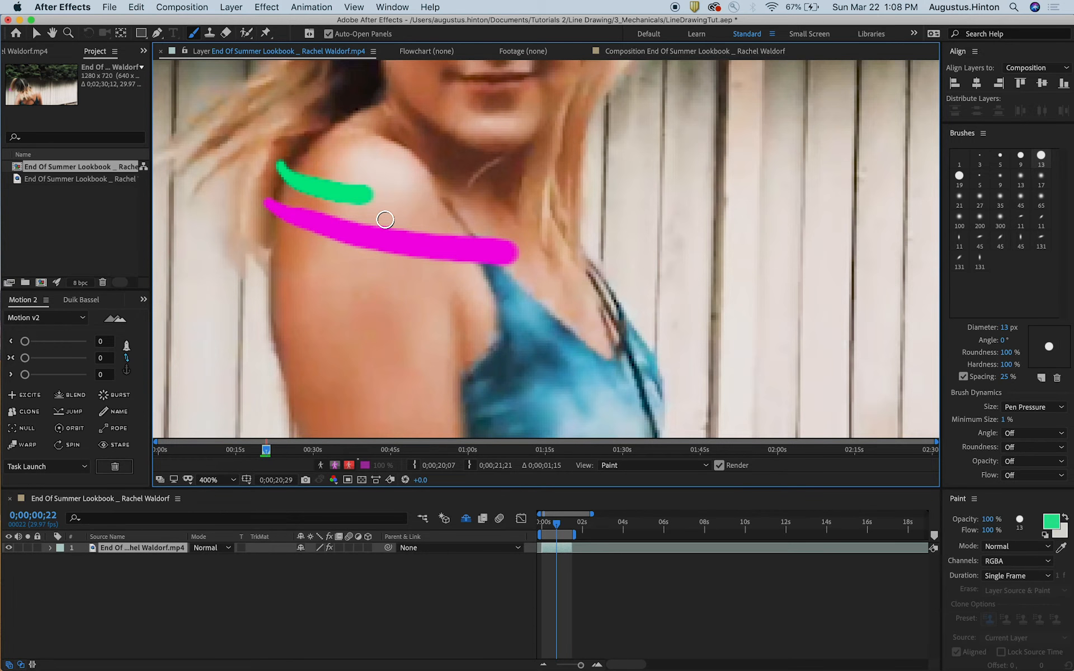
# - Paint a tapering green stroke across the shoulder above the magenta trail on frames 0;00;00;23 and 0;00;00;24
pyautogui.press('pagedown')
pyautogui.moveTo(318, 185)
pyautogui.mouseDown()
pyautogui.moveTo(347, 203)
pyautogui.moveTo(425, 212)
pyautogui.moveTo(418, 192)
pyautogui.moveTo(377, 179)
pyautogui.mouseUp()
pyautogui.press('space')
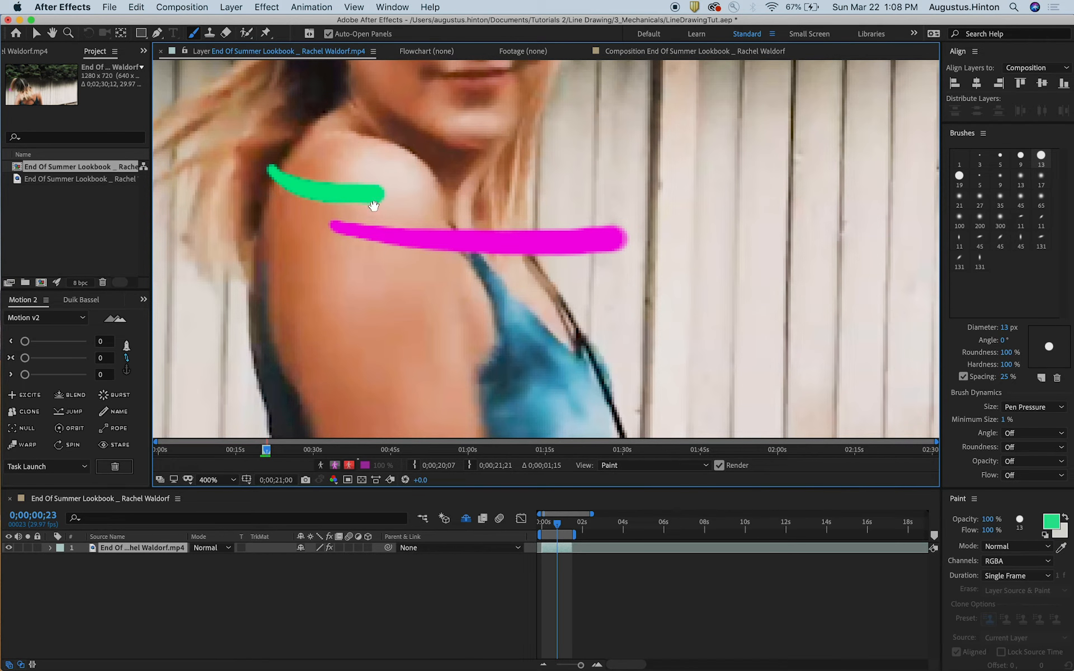
pyautogui.moveTo(374, 207); pyautogui.dragTo(333, 216)
pyautogui.press('super+Right')
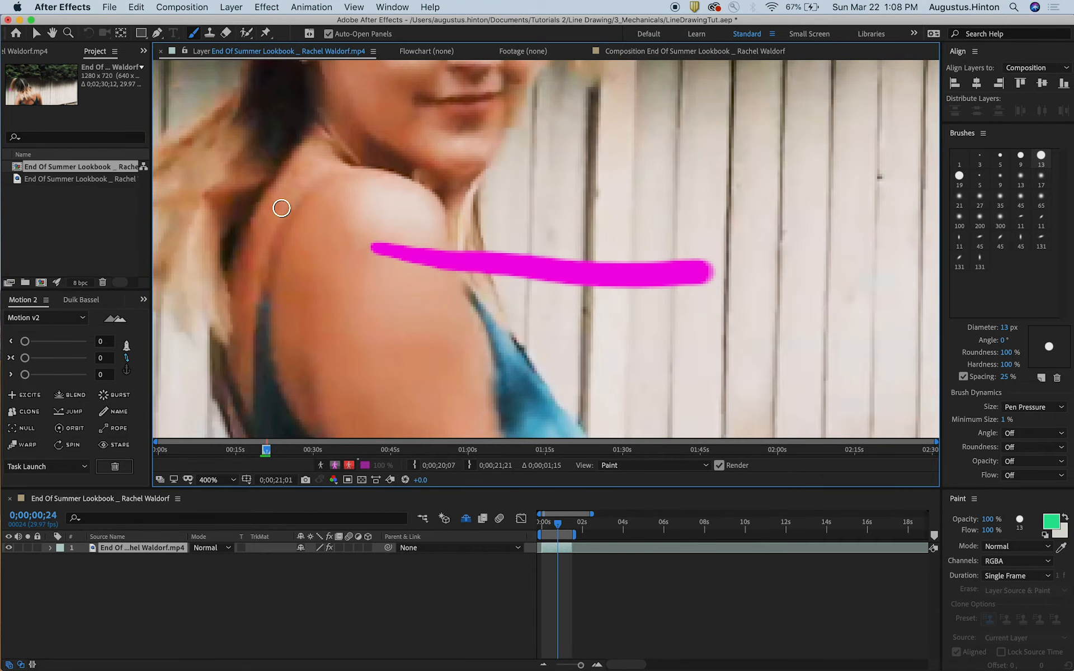
pyautogui.moveTo(279, 192); pyautogui.dragTo(419, 214)
pyautogui.moveTo(418, 214); pyautogui.dragTo(365, 192)
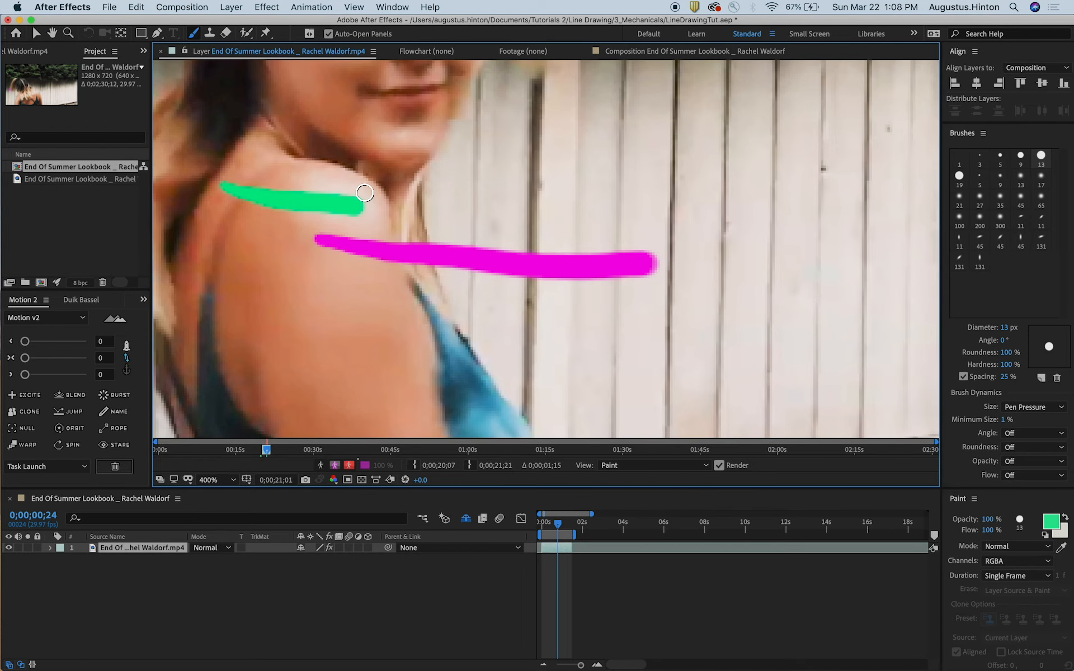
# - Continue the green line above the magenta trail on frames 0;00;00;25 to 0;00;00;27, moving it off the shoulder onto the fence
pyautogui.press('super+Right')
pyautogui.moveTo(295, 206)
pyautogui.mouseDown()
pyautogui.moveTo(473, 222)
pyautogui.moveTo(435, 223)
pyautogui.moveTo(634, 226)
pyautogui.mouseUp()
pyautogui.press('super+Right')
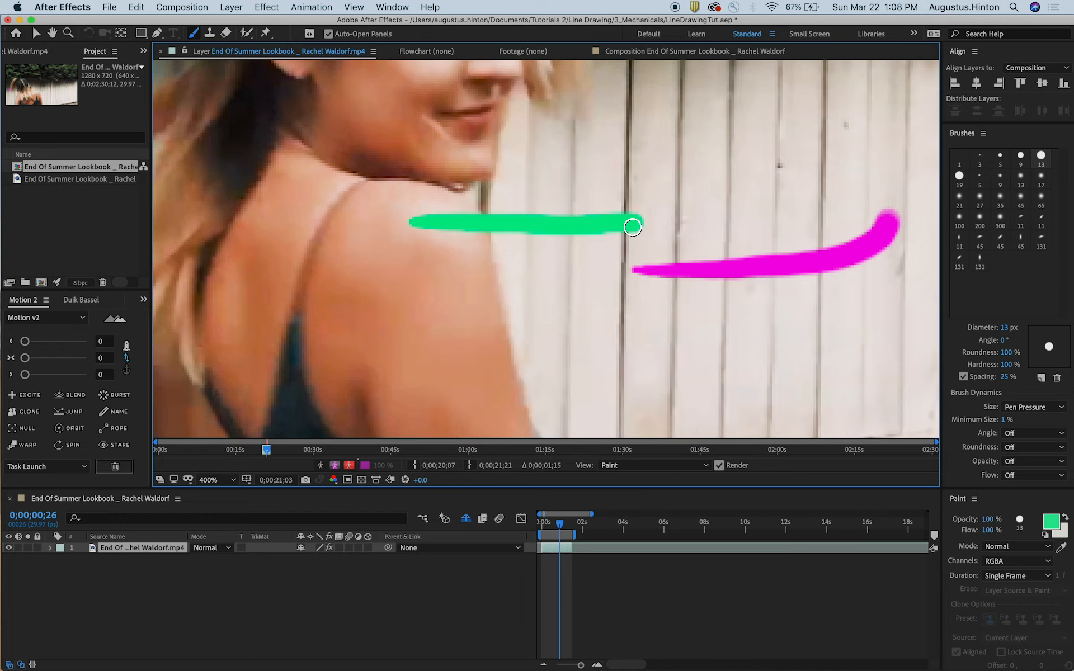
pyautogui.press('super+Right')
pyautogui.moveTo(532, 224); pyautogui.dragTo(756, 222)
# - Paint the green line curling upward beside the magenta loop on frames 0;00;00;28, 0;00;00;29 and 0;00;01;00
pyautogui.press('super+Right')
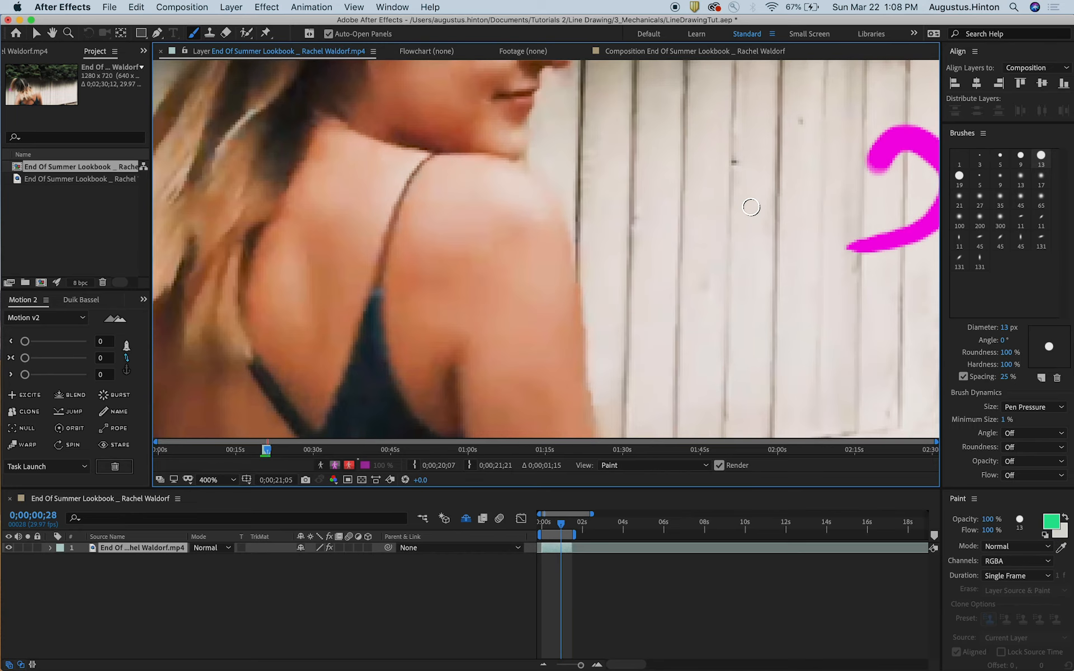
pyautogui.press('super+Left')
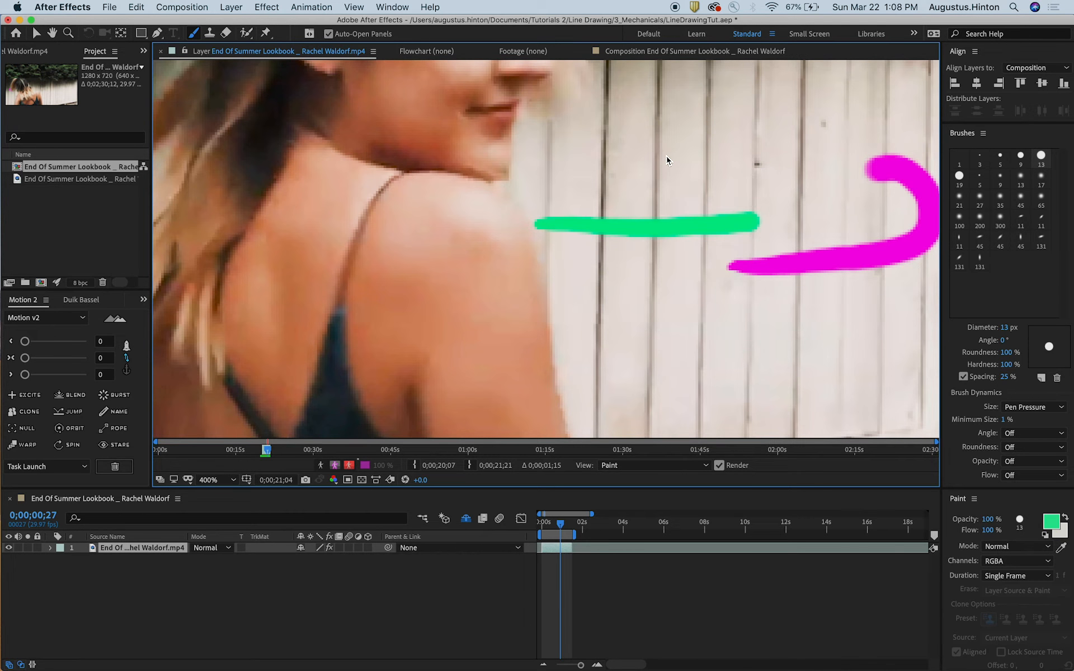
pyautogui.press('super+Right')
pyautogui.moveTo(633, 220)
pyautogui.mouseDown()
pyautogui.moveTo(767, 200)
pyautogui.moveTo(834, 157)
pyautogui.mouseUp()
pyautogui.press('super+Right')
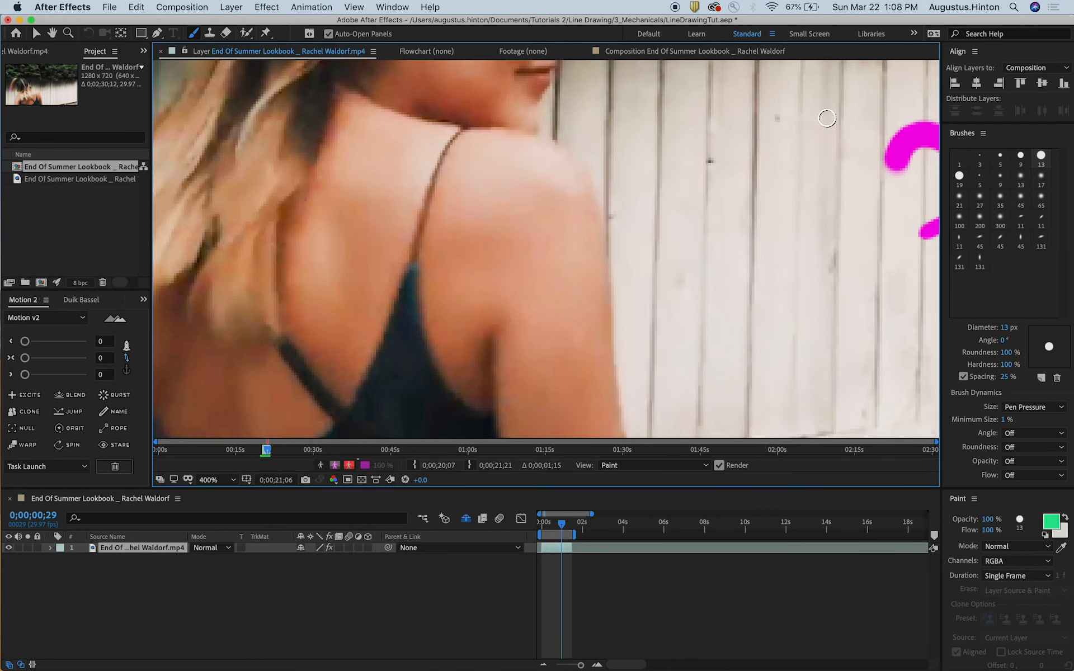
pyautogui.moveTo(752, 204)
pyautogui.mouseDown()
pyautogui.moveTo(793, 185)
pyautogui.moveTo(828, 147)
pyautogui.moveTo(819, 118)
pyautogui.mouseUp()
pyautogui.moveTo(819, 119)
pyautogui.mouseDown()
pyautogui.moveTo(750, 135)
pyautogui.moveTo(678, 116)
pyautogui.mouseUp()
pyautogui.press('super+Right')
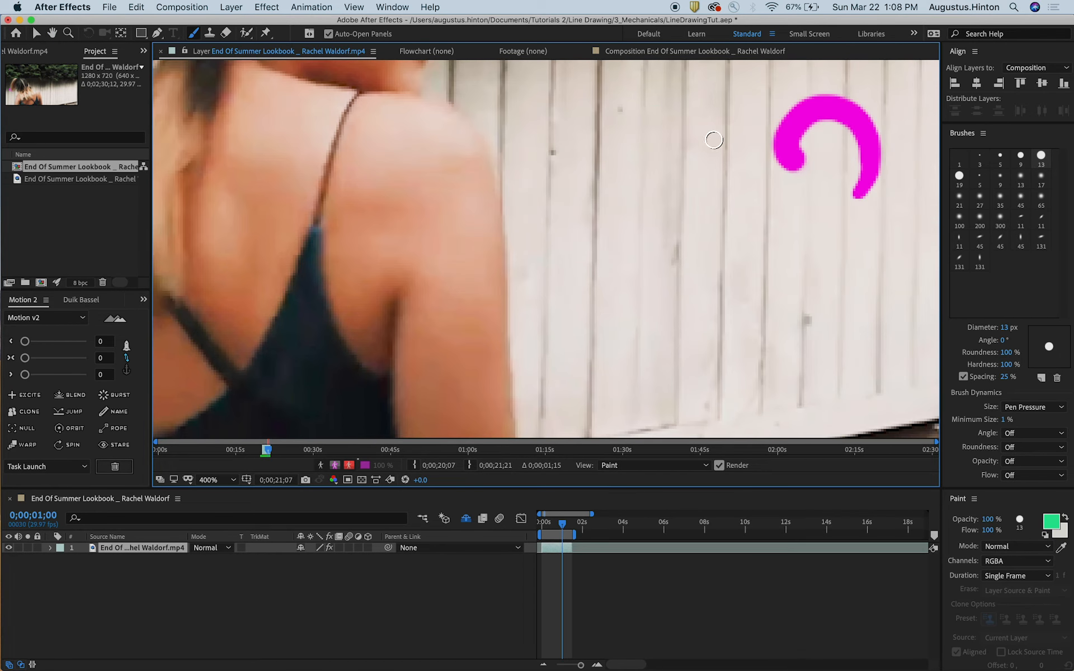
pyautogui.moveTo(688, 166)
pyautogui.mouseDown()
pyautogui.moveTo(706, 126)
pyautogui.moveTo(677, 91)
pyautogui.mouseUp()
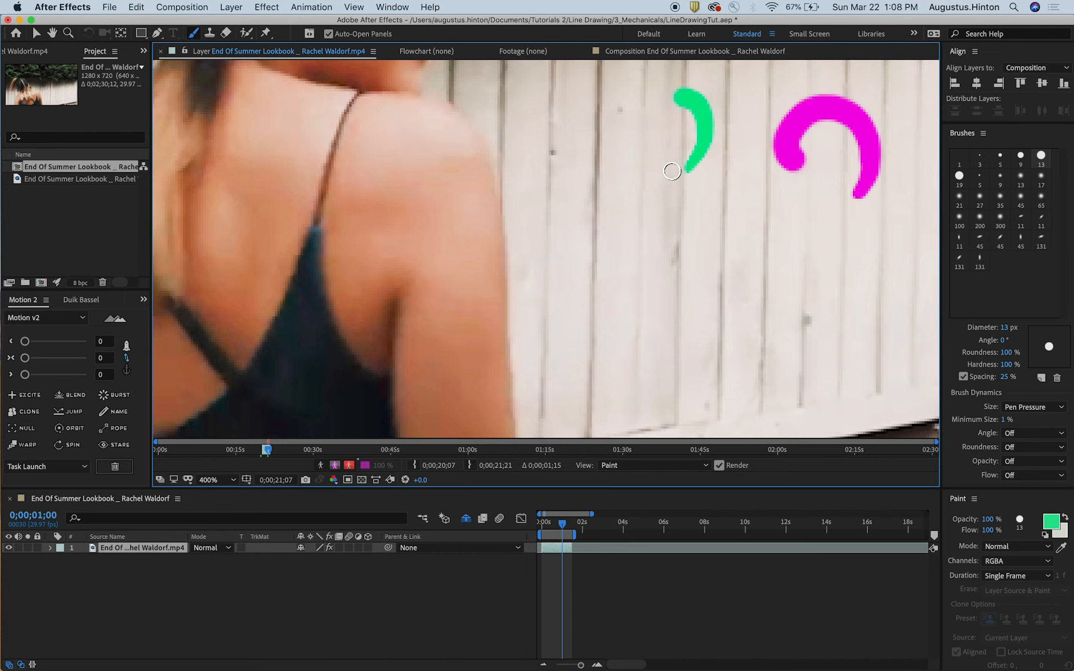
# - Check the curl from frame 0;00;00;27 onward and paint green arcs beside the magenta loop on frames 0;00;01;01 to 0;00;01;03
pyautogui.press(',')
pyautogui.press('super+Left')
pyautogui.press('super+Left')
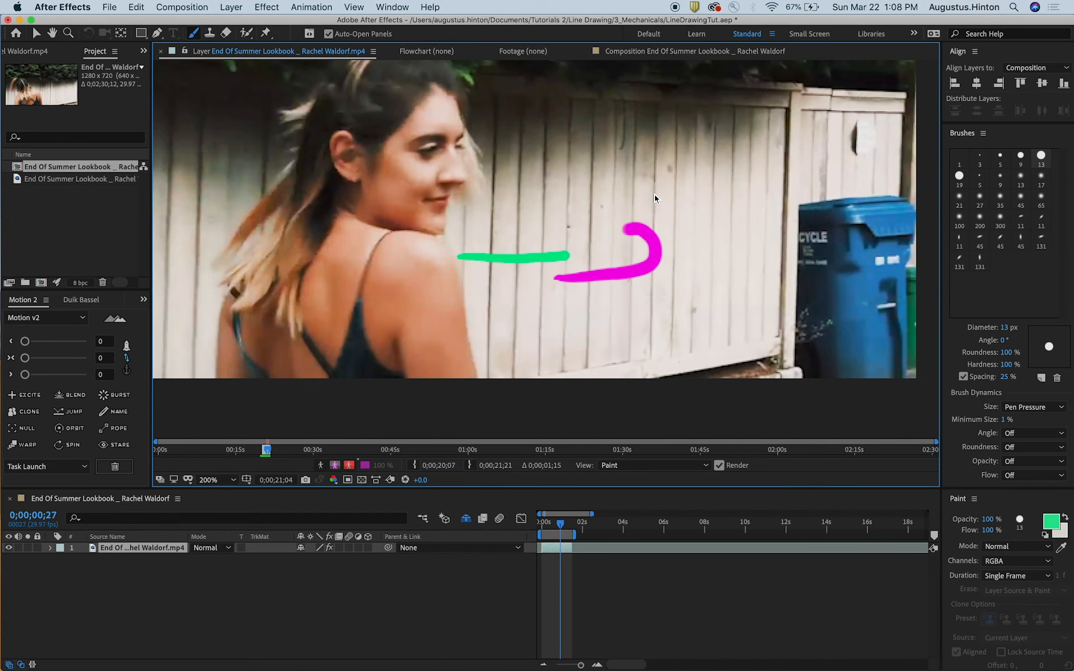
pyautogui.press('super+Right')
pyautogui.press('super+Right')
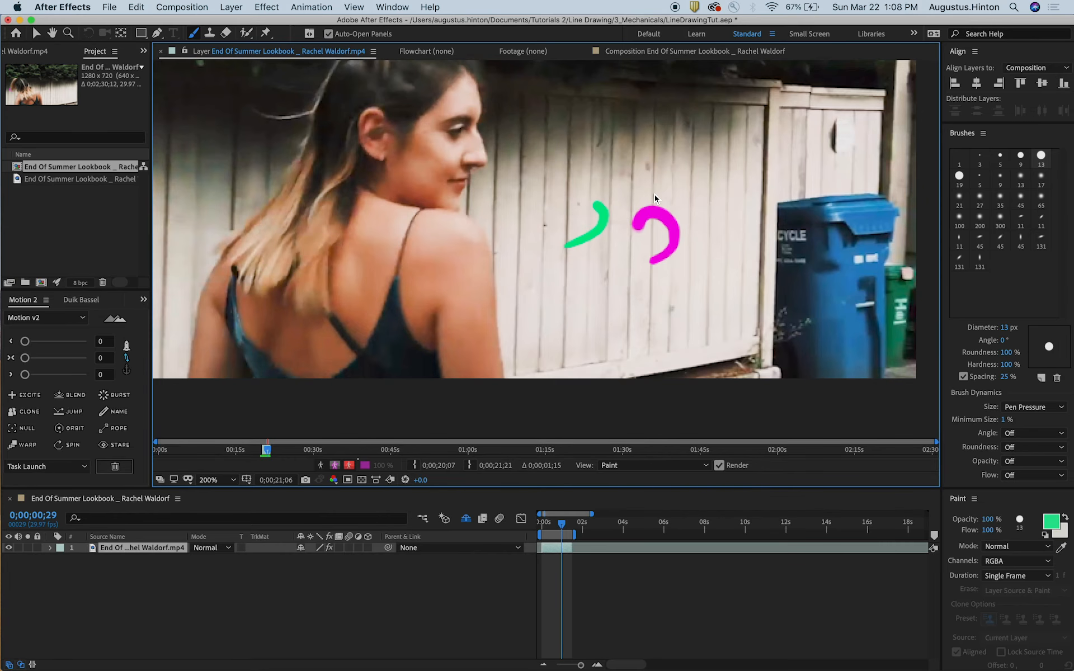
pyautogui.press('super+Right')
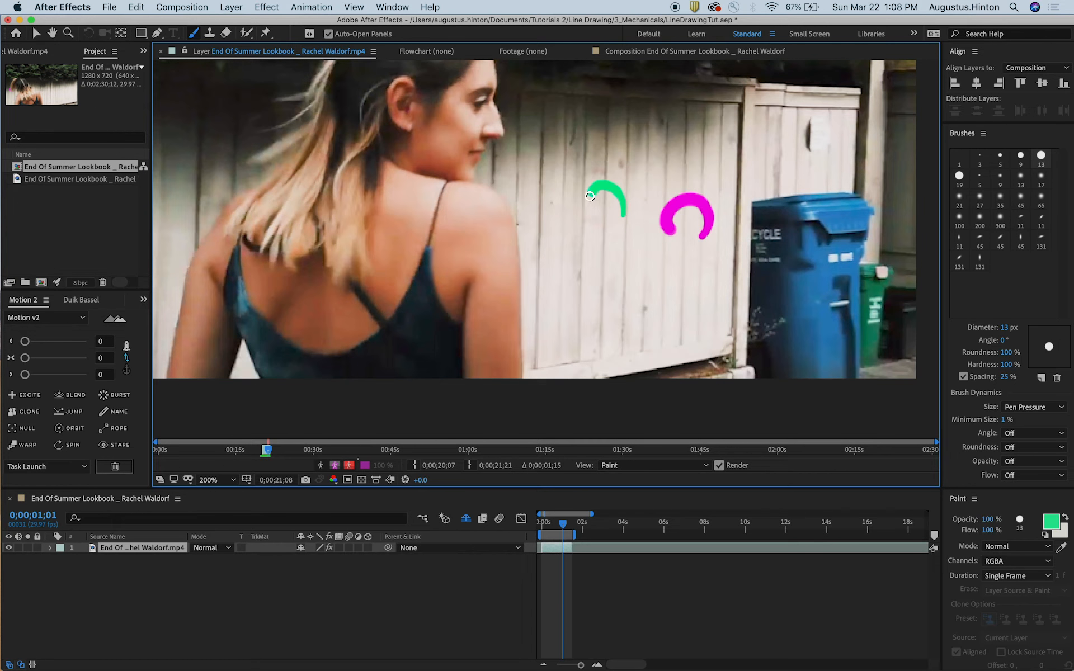
pyautogui.moveTo(608, 196); pyautogui.dragTo(581, 196)
pyautogui.press('super+Right')
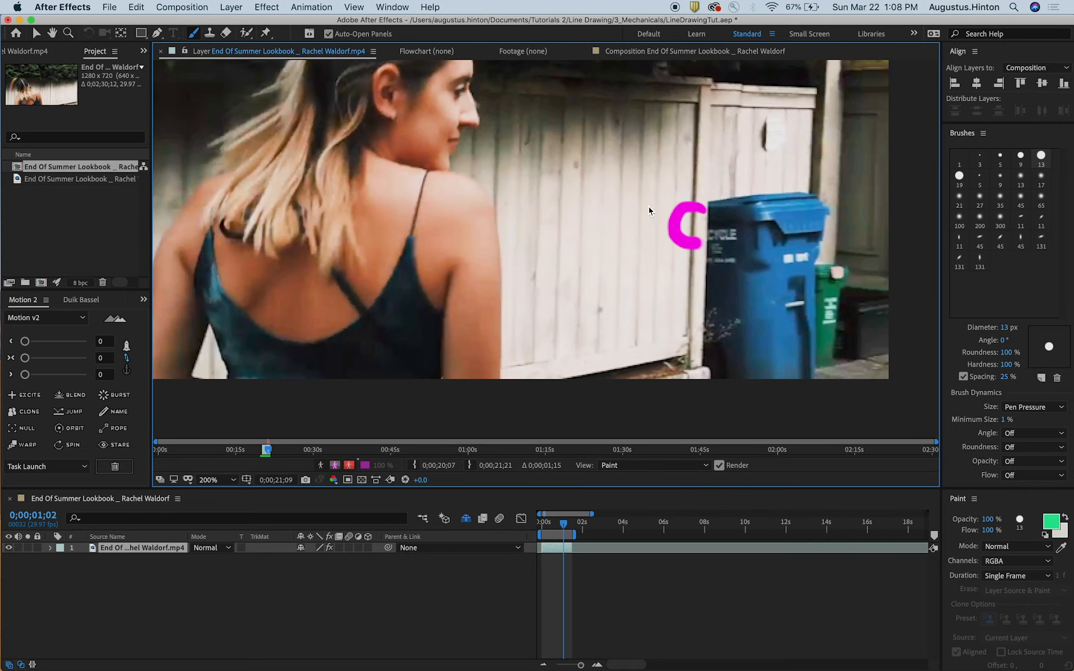
pyautogui.moveTo(619, 199)
pyautogui.mouseDown()
pyautogui.moveTo(598, 175)
pyautogui.moveTo(579, 216)
pyautogui.moveTo(606, 207)
pyautogui.mouseUp()
pyautogui.press('pagedown')
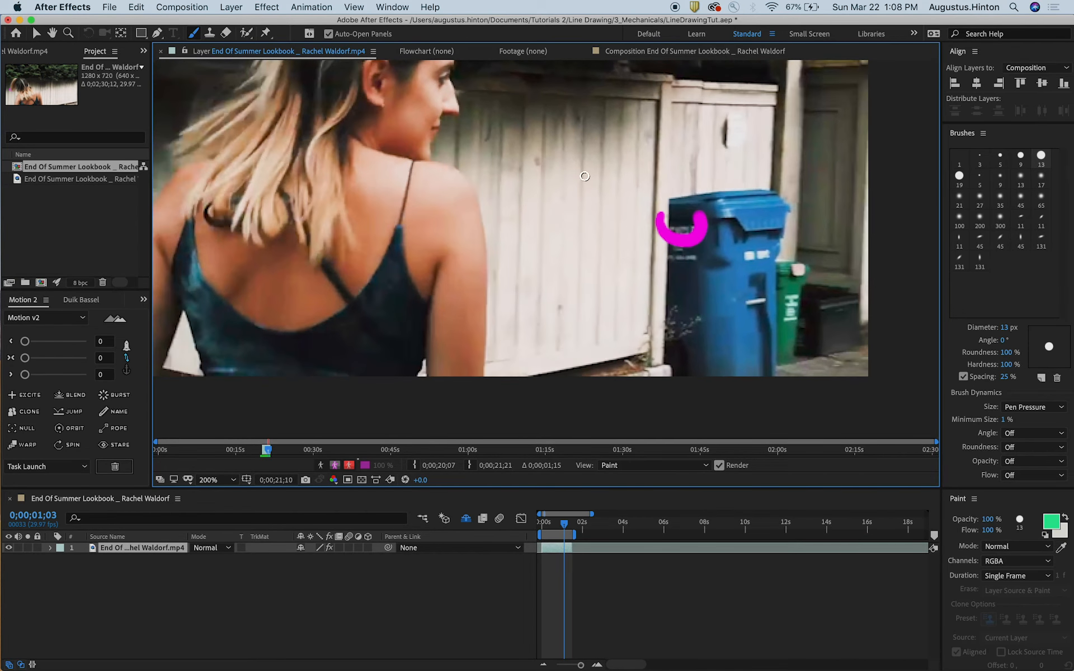
pyautogui.moveTo(599, 179)
pyautogui.mouseDown()
pyautogui.moveTo(584, 198)
pyautogui.moveTo(593, 213)
pyautogui.moveTo(610, 216)
pyautogui.moveTo(618, 192)
pyautogui.moveTo(644, 201)
pyautogui.moveTo(646, 172)
pyautogui.moveTo(641, 189)
pyautogui.moveTo(646, 173)
pyautogui.moveTo(624, 162)
pyautogui.moveTo(646, 167)
pyautogui.moveTo(628, 158)
pyautogui.moveTo(614, 176)
pyautogui.moveTo(622, 188)
pyautogui.moveTo(665, 181)
pyautogui.moveTo(651, 168)
pyautogui.moveTo(632, 181)
pyautogui.moveTo(642, 198)
pyautogui.moveTo(636, 172)
pyautogui.moveTo(665, 199)
pyautogui.mouseUp()
# - Paint the green curl rotating and shrinking alongside the magenta loop on frames 0;00;01;04 to 0;00;01;09
pyautogui.press('pagedown')
pyautogui.press('pagedown')
pyautogui.press('pagedown')
pyautogui.press('pagedown')
pyautogui.press('pagedown')
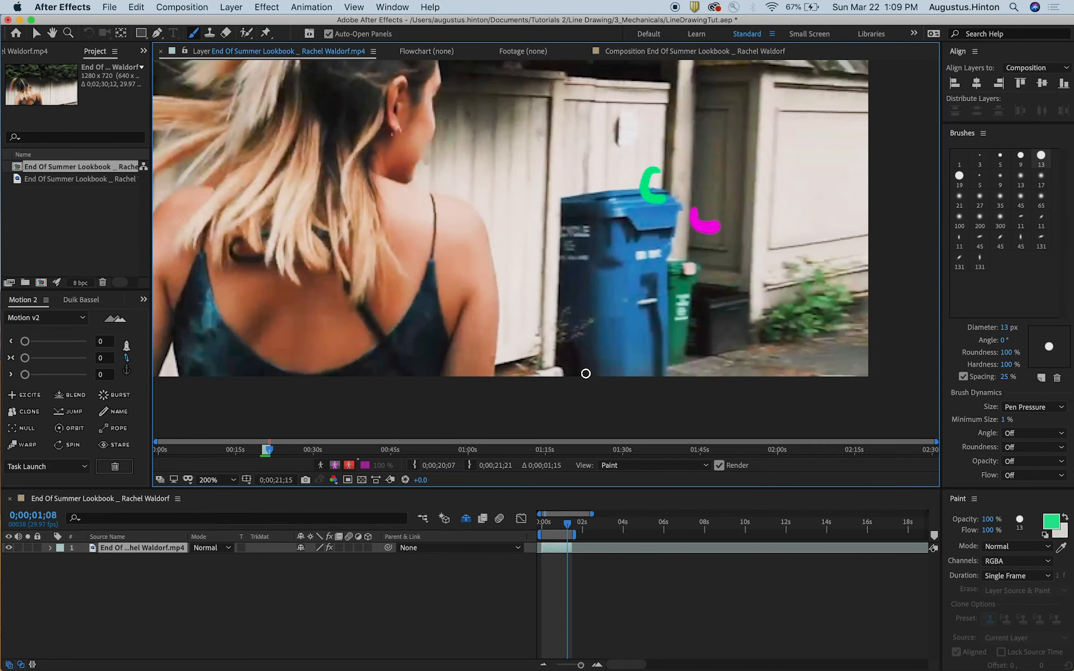
pyautogui.press('pagedown')
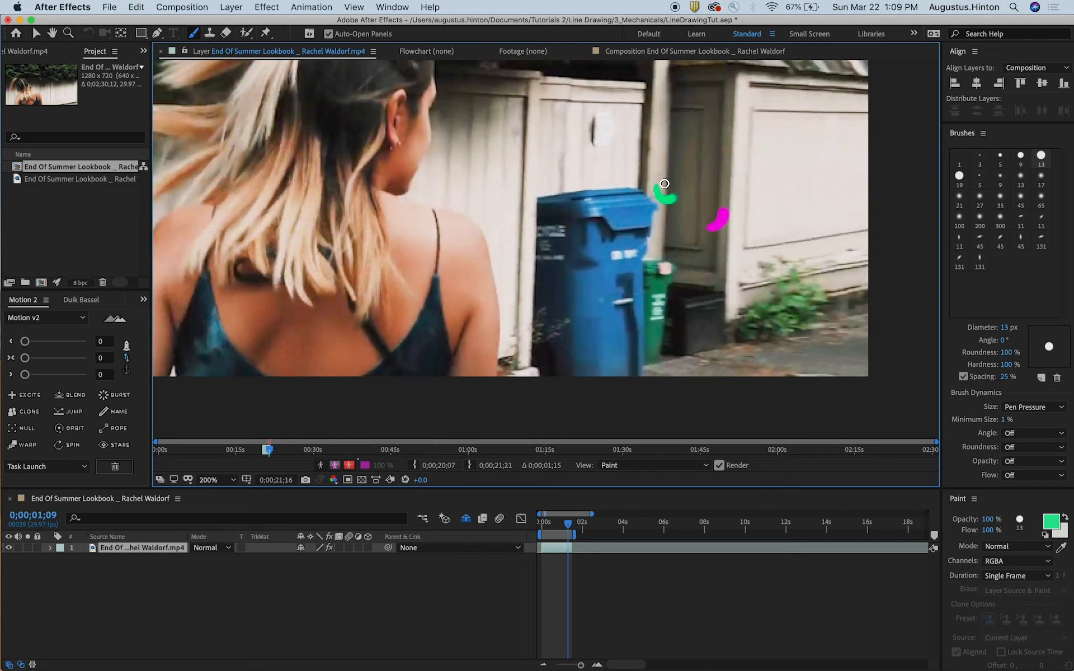
# - Finish the end of the green trail with ever smaller marks from frame 0;00;01;10 through 0;00;01;13
pyautogui.press('pagedown')
pyautogui.moveTo(671, 197)
pyautogui.mouseDown()
pyautogui.moveTo(678, 158)
pyautogui.moveTo(650, 148)
pyautogui.moveTo(660, 187)
pyautogui.moveTo(677, 187)
pyautogui.moveTo(677, 178)
pyautogui.moveTo(678, 189)
pyautogui.moveTo(675, 163)
pyautogui.mouseUp()
pyautogui.press('pagedown')
pyautogui.press('pagedown')
pyautogui.press('pagedown')
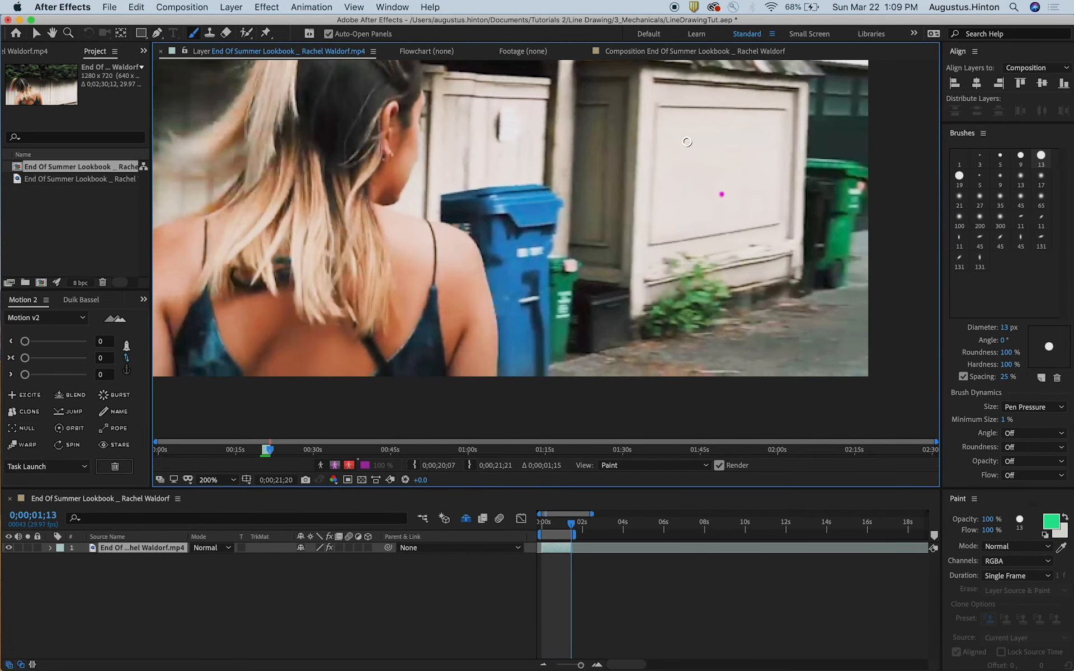
# - Play back the animation to review the green trail alongside the magenta one
pyautogui.press('space')
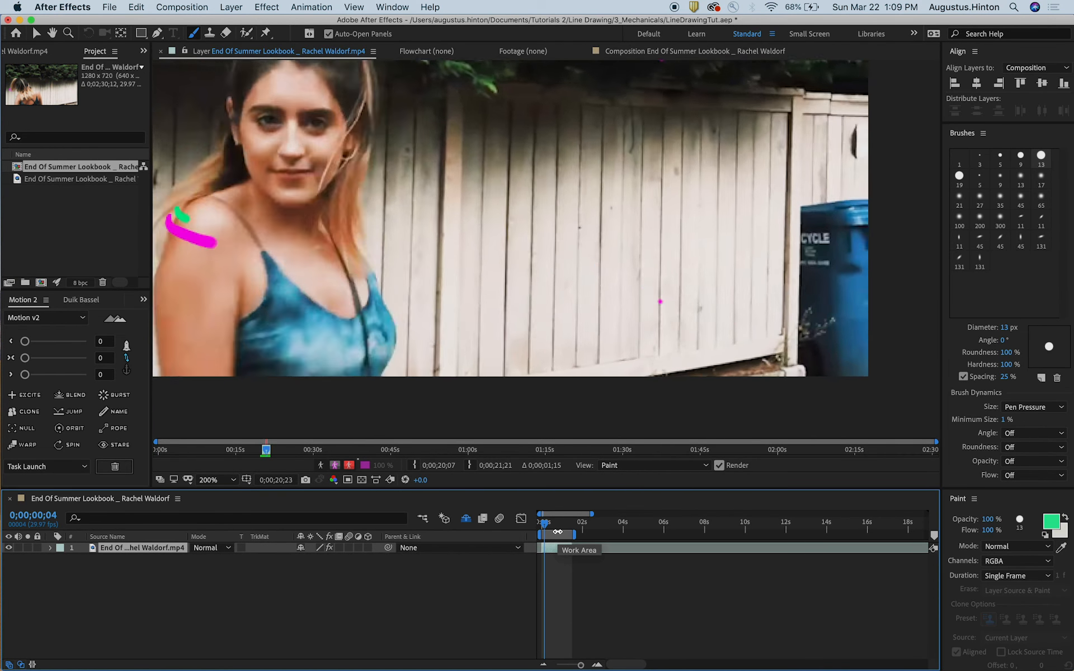
pyautogui.press('space')
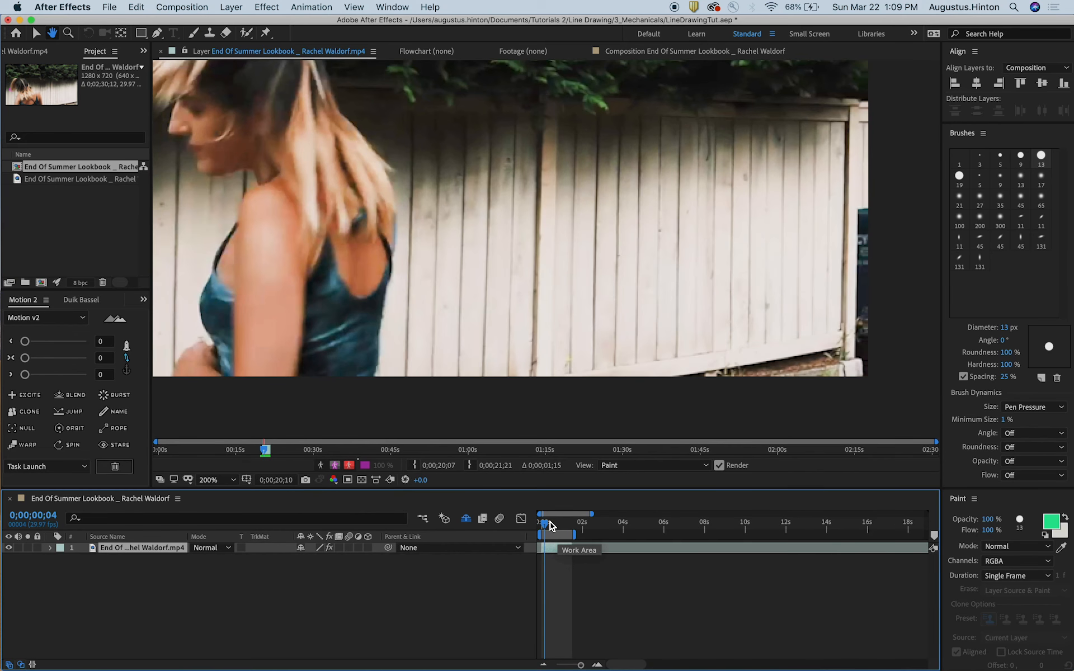
pyautogui.press('space')
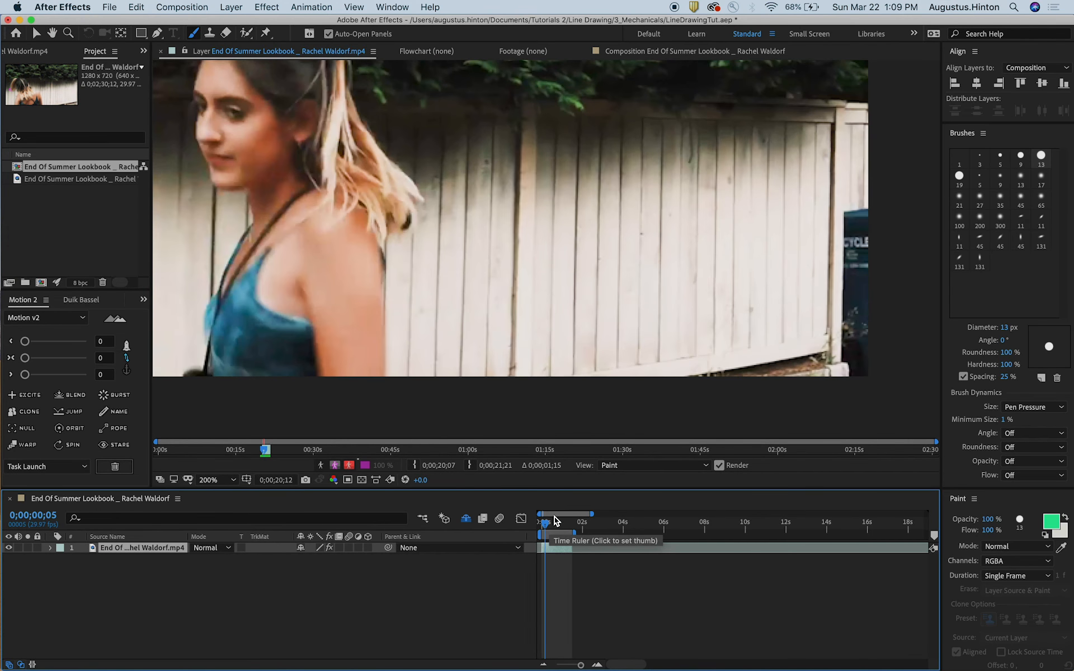
# - Return to frame 0;00;00;19 and paint a second green dab below the magenta mark at the shoulder's edge
pyautogui.moveTo(547, 526); pyautogui.dragTo(551, 525)
pyautogui.press('.')
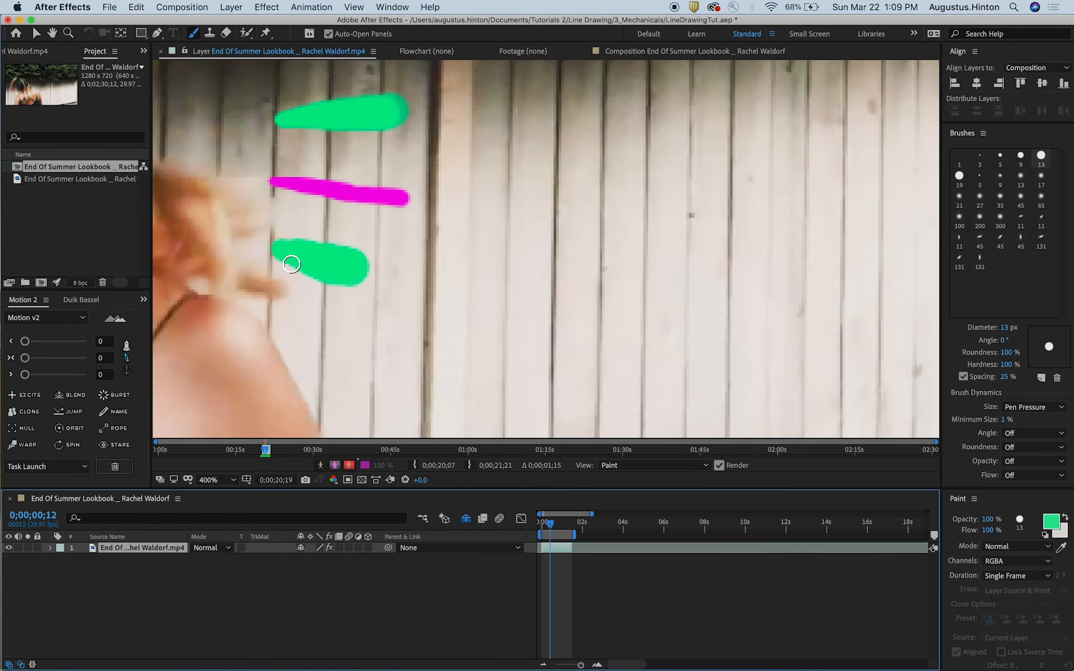
pyautogui.press('space')
pyautogui.moveTo(291, 262)
pyautogui.mouseDown()
pyautogui.moveTo(612, 99)
pyautogui.moveTo(744, 213)
pyautogui.mouseUp()
pyautogui.moveTo(551, 525); pyautogui.dragTo(553, 525)
pyautogui.press('pagedown')
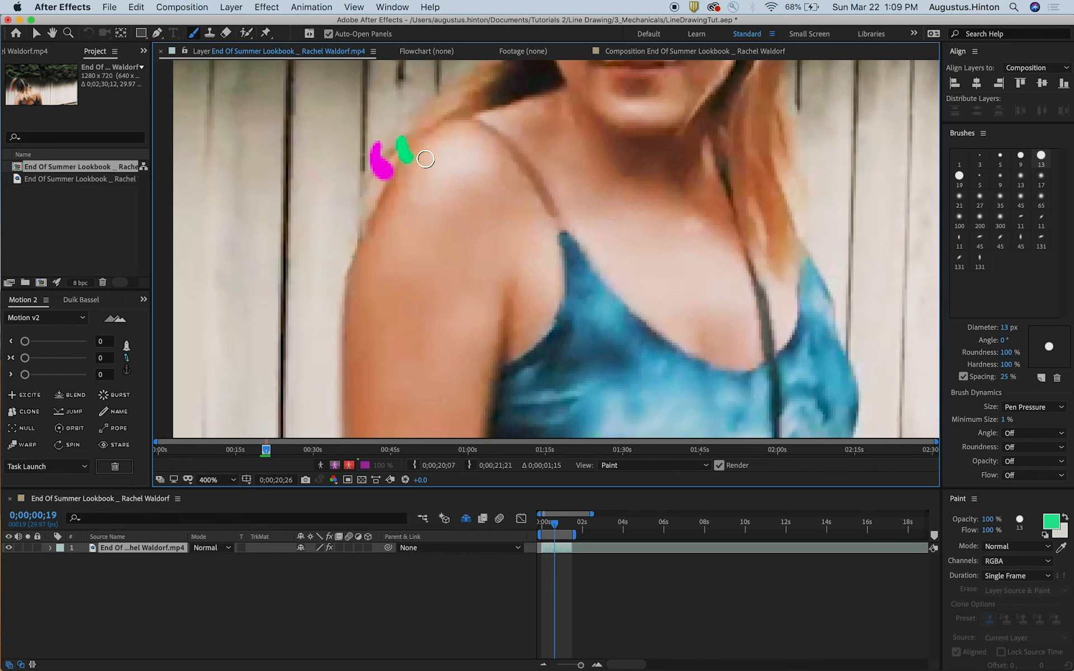
pyautogui.moveTo(370, 197)
pyautogui.mouseDown()
pyautogui.moveTo(376, 214)
pyautogui.moveTo(391, 175)
pyautogui.moveTo(373, 167)
pyautogui.mouseUp()
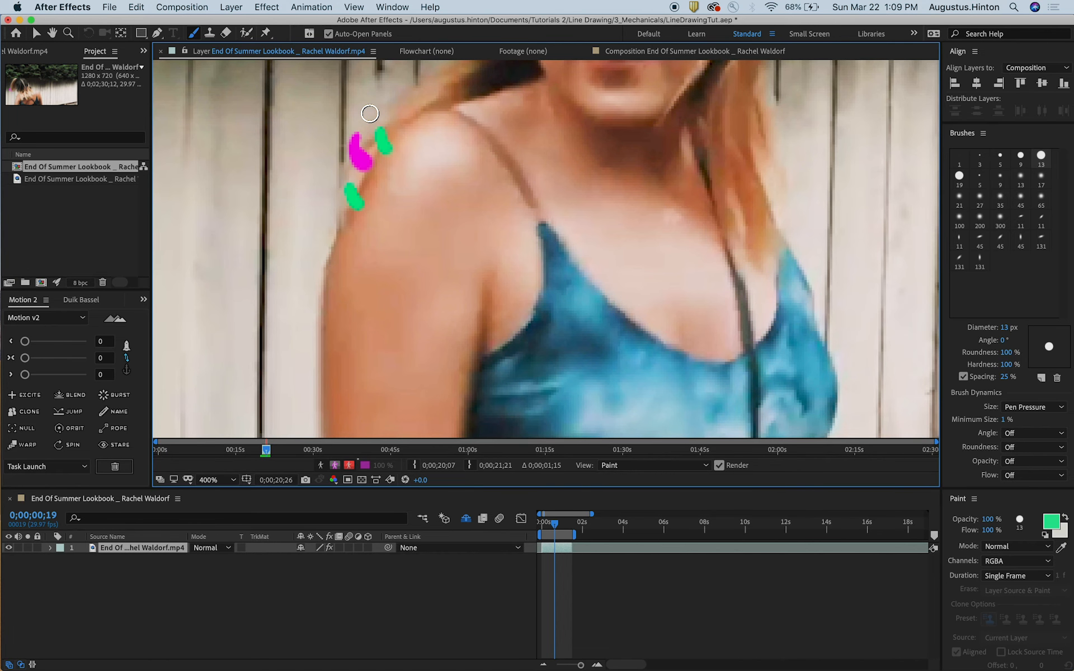
# - Paint a green stroke below the magenta trail on frames 0;00;00;20 and 0;00;00;21, starting at the arm's outer edge
pyautogui.press('pagedown')
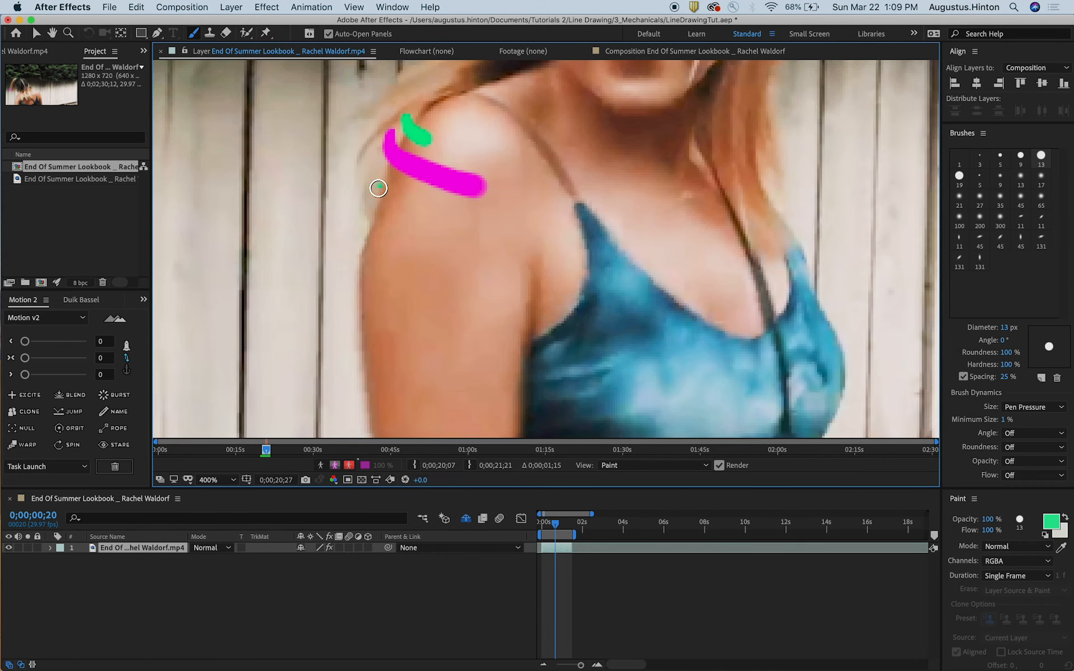
pyautogui.moveTo(397, 210)
pyautogui.mouseDown()
pyautogui.moveTo(389, 191)
pyautogui.moveTo(390, 203)
pyautogui.moveTo(412, 211)
pyautogui.mouseUp()
pyautogui.press('pagedown')
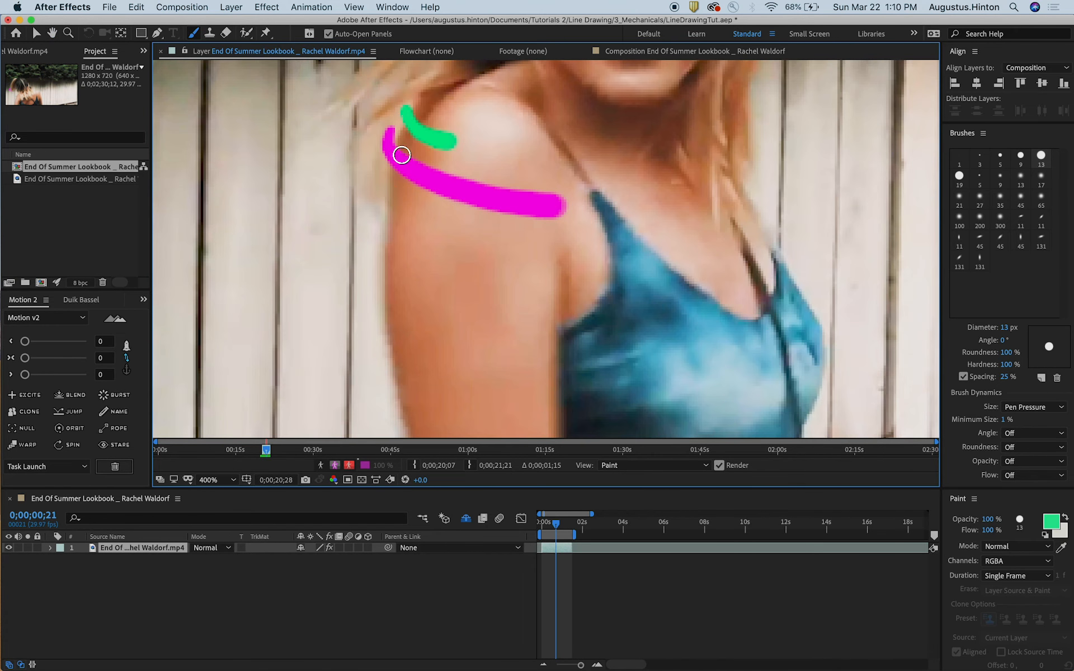
pyautogui.moveTo(393, 209); pyautogui.dragTo(515, 239)
# - Extend the lower green stroke across the upper arm on frames 0;00;00;22 to 0;00;00;24
pyautogui.press('pagedown')
pyautogui.press('pagedown')
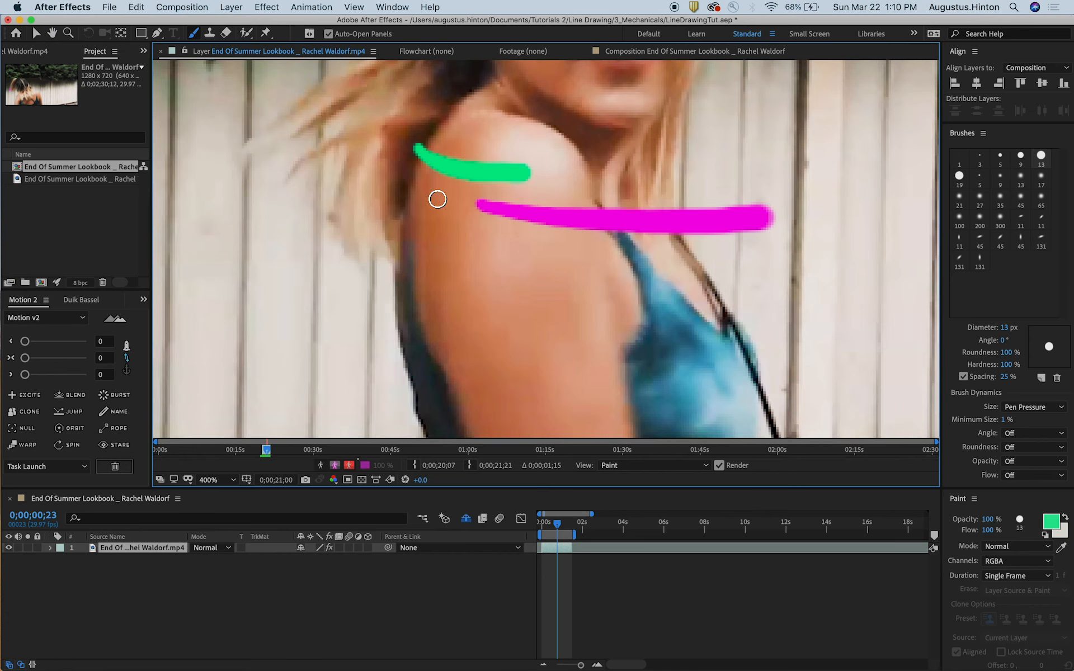
pyautogui.moveTo(398, 213)
pyautogui.mouseDown()
pyautogui.moveTo(414, 230)
pyautogui.moveTo(509, 253)
pyautogui.moveTo(439, 218)
pyautogui.mouseUp()
pyautogui.press('pagedown')
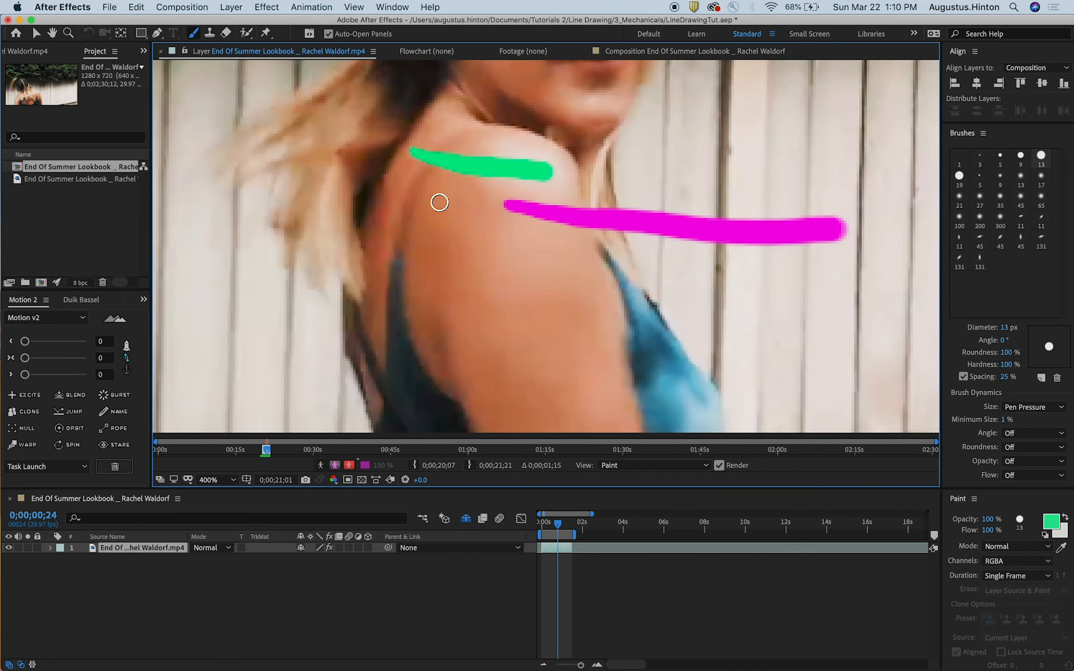
pyautogui.moveTo(402, 230)
pyautogui.mouseDown()
pyautogui.moveTo(536, 254)
pyautogui.moveTo(475, 250)
pyautogui.moveTo(496, 256)
pyautogui.moveTo(624, 267)
pyautogui.mouseUp()
# - Paint the lower green line moving off the arm onto the fence on frames 0;00;00;25 to 0;00;00;27
pyautogui.press('pagedown')
pyautogui.moveTo(624, 266)
pyautogui.mouseDown()
pyautogui.moveTo(578, 257)
pyautogui.moveTo(575, 246)
pyautogui.moveTo(576, 257)
pyautogui.moveTo(723, 255)
pyautogui.moveTo(617, 224)
pyautogui.moveTo(553, 228)
pyautogui.mouseUp()
pyautogui.press('pagedown')
pyautogui.press(',')
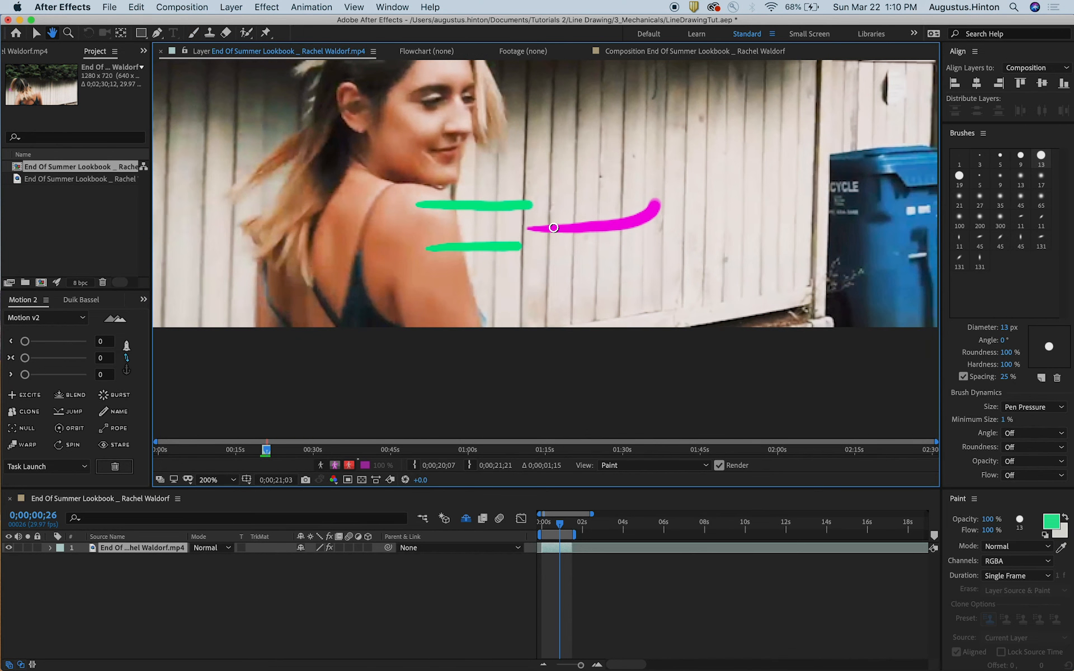
pyautogui.press('pagedown')
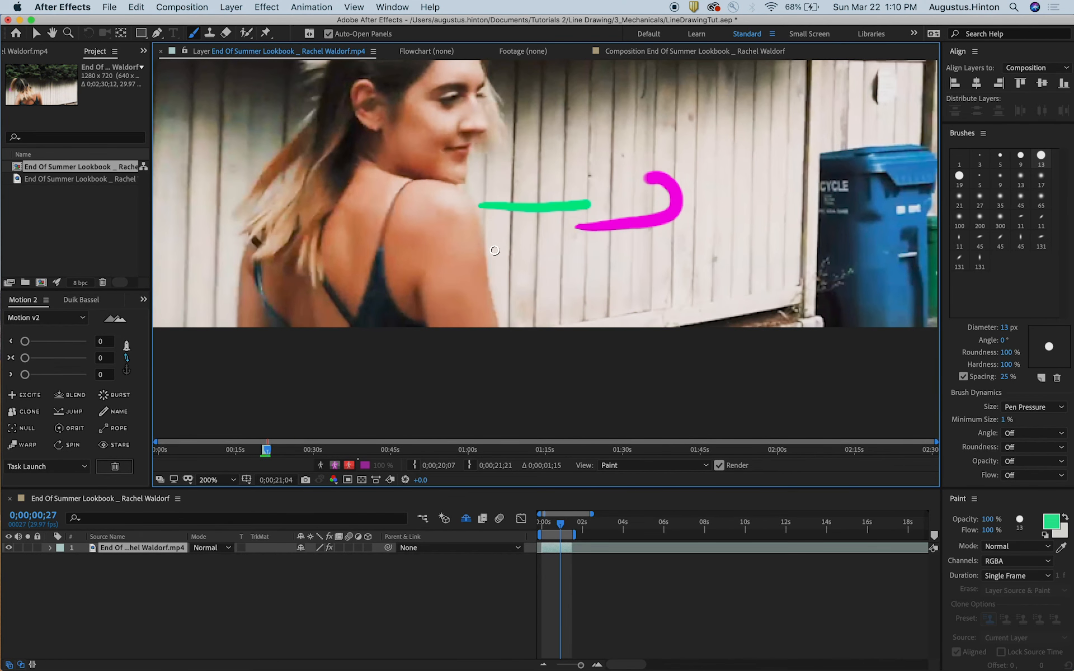
pyautogui.moveTo(492, 251); pyautogui.dragTo(598, 251)
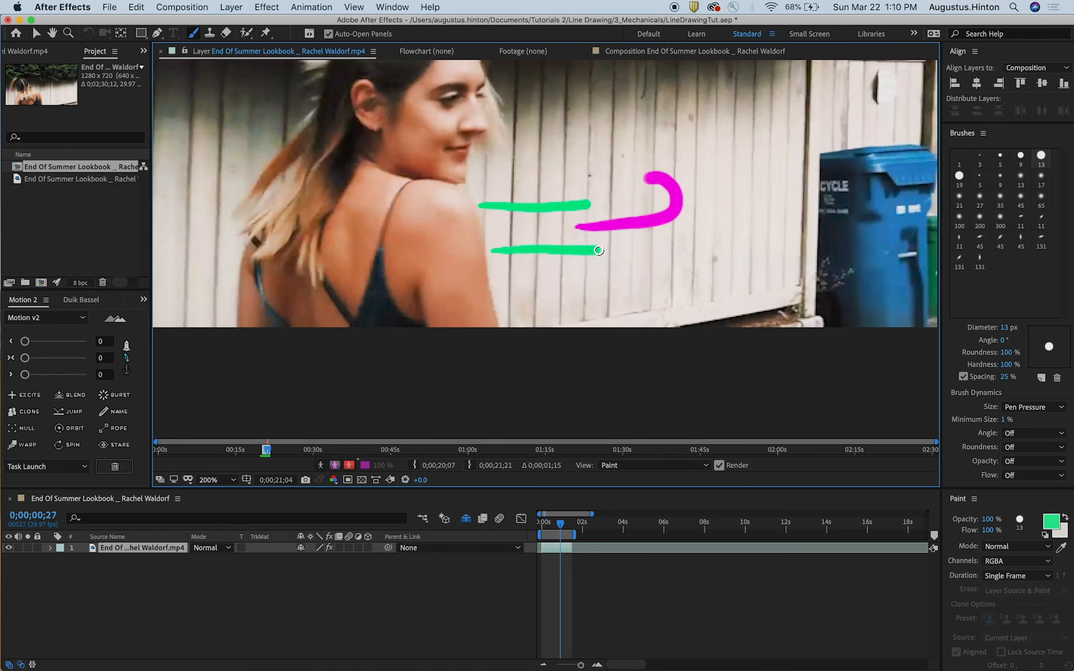
# - Bend the lower green line downward across the fence on frames 0;00;00;28 and 0;00;00;29, below the magenta loop
pyautogui.press('pagedown')
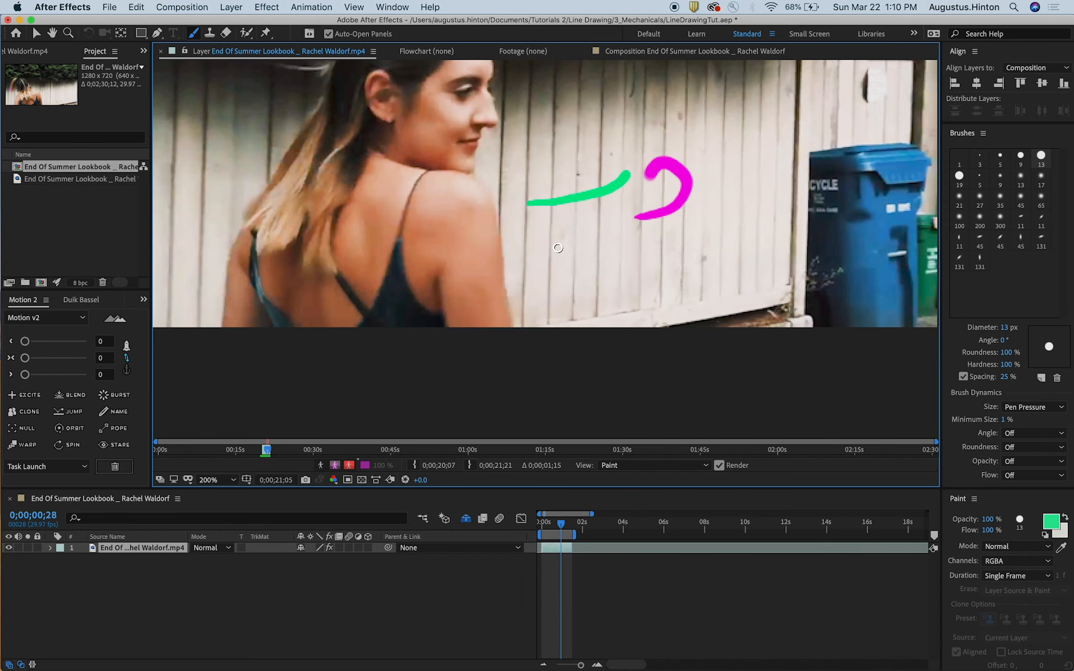
pyautogui.moveTo(562, 245)
pyautogui.mouseDown()
pyautogui.moveTo(660, 252)
pyautogui.moveTo(584, 230)
pyautogui.moveTo(646, 260)
pyautogui.mouseUp()
pyautogui.press('pagedown')
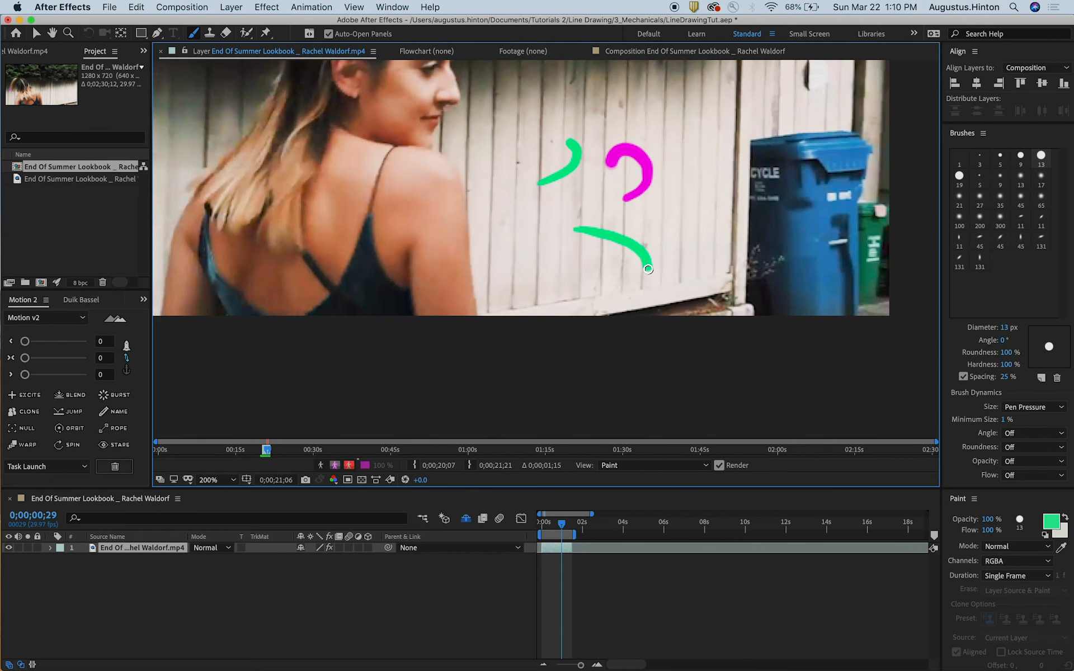
# - Paint a short, curled green arc low on the fence below the magenta loop on frames 0;00;01;00 and 0;00;01;01
pyautogui.press('pagedown')
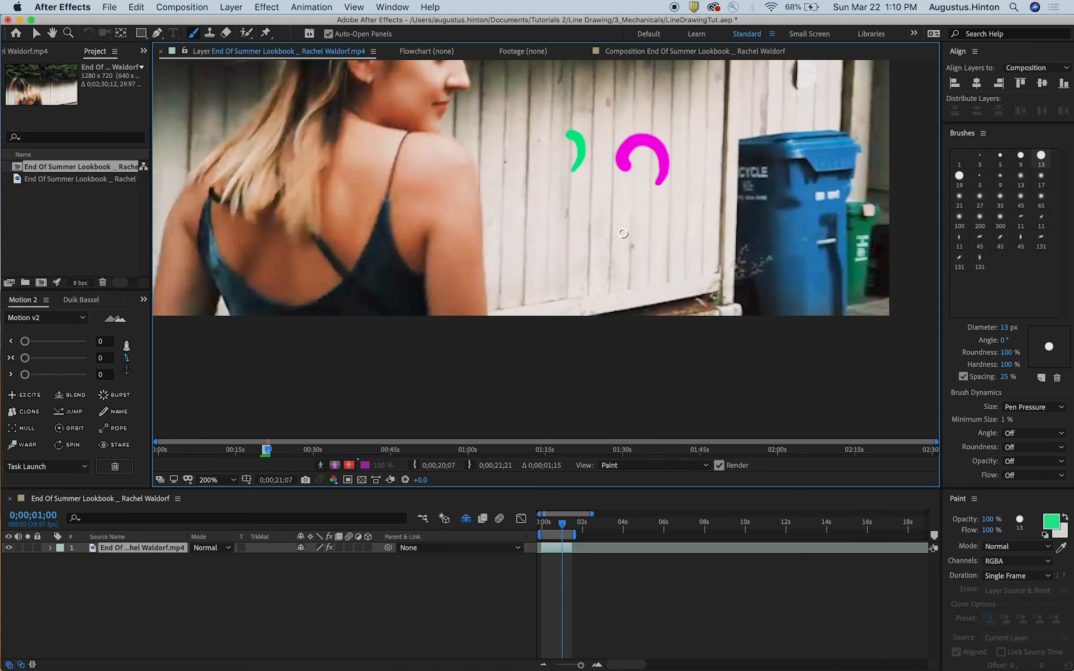
pyautogui.moveTo(620, 232)
pyautogui.mouseDown()
pyautogui.moveTo(652, 257)
pyautogui.moveTo(655, 282)
pyautogui.mouseUp()
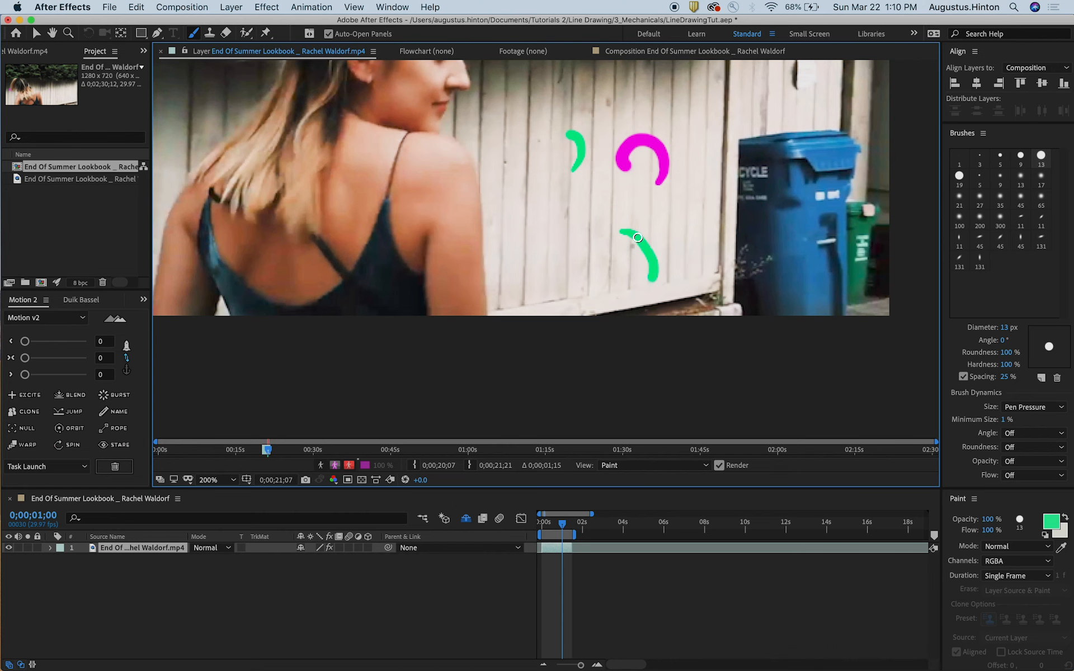
pyautogui.press('cmd+z')
pyautogui.moveTo(622, 230)
pyautogui.mouseDown()
pyautogui.moveTo(649, 248)
pyautogui.moveTo(652, 283)
pyautogui.mouseUp()
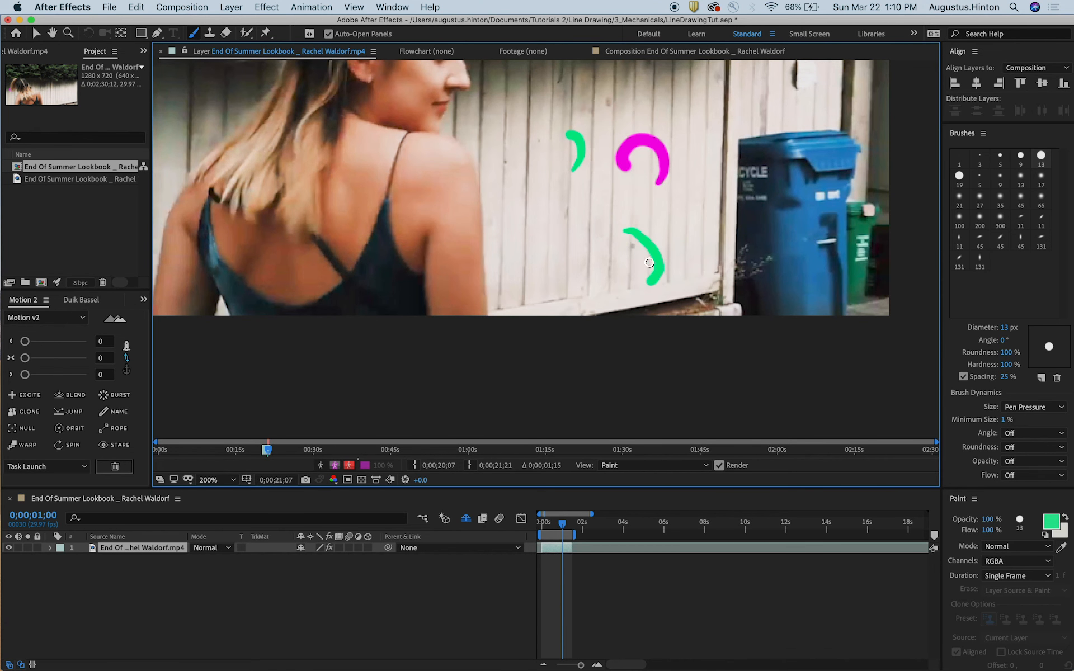
pyautogui.press('pagedown')
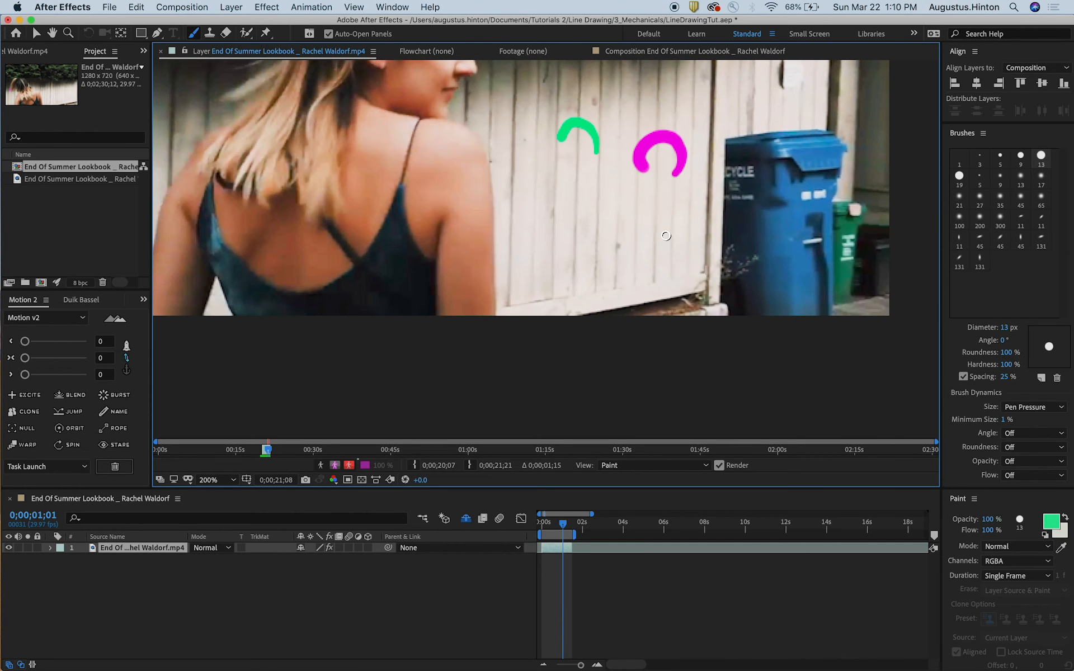
pyautogui.moveTo(675, 247)
pyautogui.mouseDown()
pyautogui.moveTo(663, 275)
pyautogui.moveTo(640, 271)
pyautogui.moveTo(631, 255)
pyautogui.mouseUp()
# - Paint the lower green arc curling upward between the fence's edge and the blue bin on frames 0;00;01;02 and 0;00;01;03
pyautogui.press('pagedown')
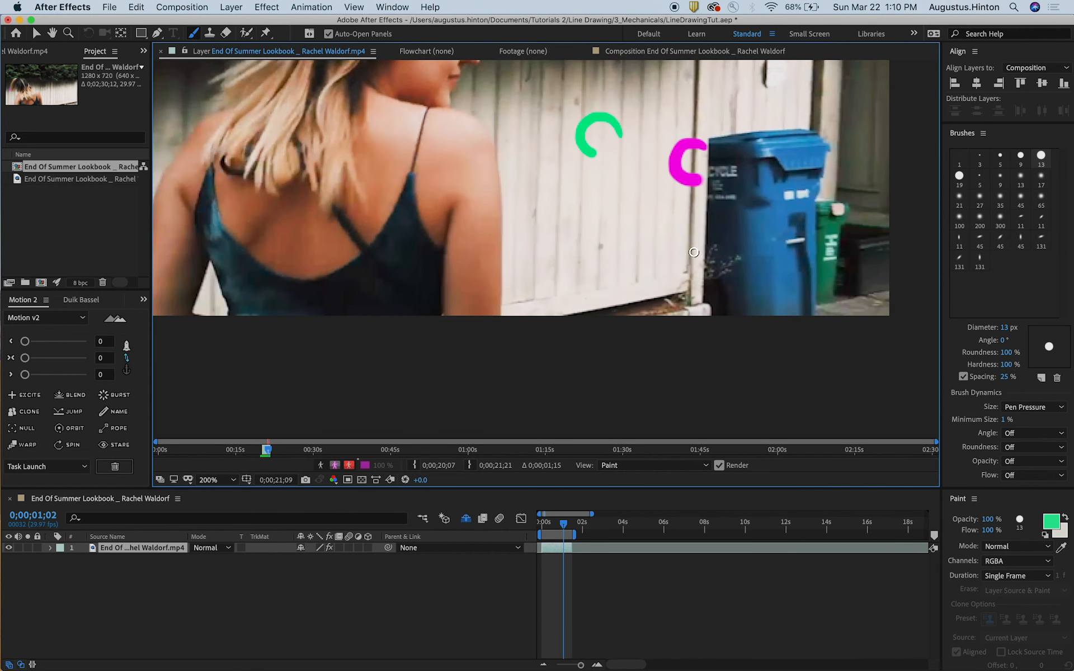
pyautogui.moveTo(689, 258)
pyautogui.mouseDown()
pyautogui.moveTo(660, 262)
pyautogui.moveTo(655, 230)
pyautogui.moveTo(691, 215)
pyautogui.moveTo(669, 246)
pyautogui.mouseUp()
pyautogui.press('pagedown')
pyautogui.press('super+z')
pyautogui.press('pageup')
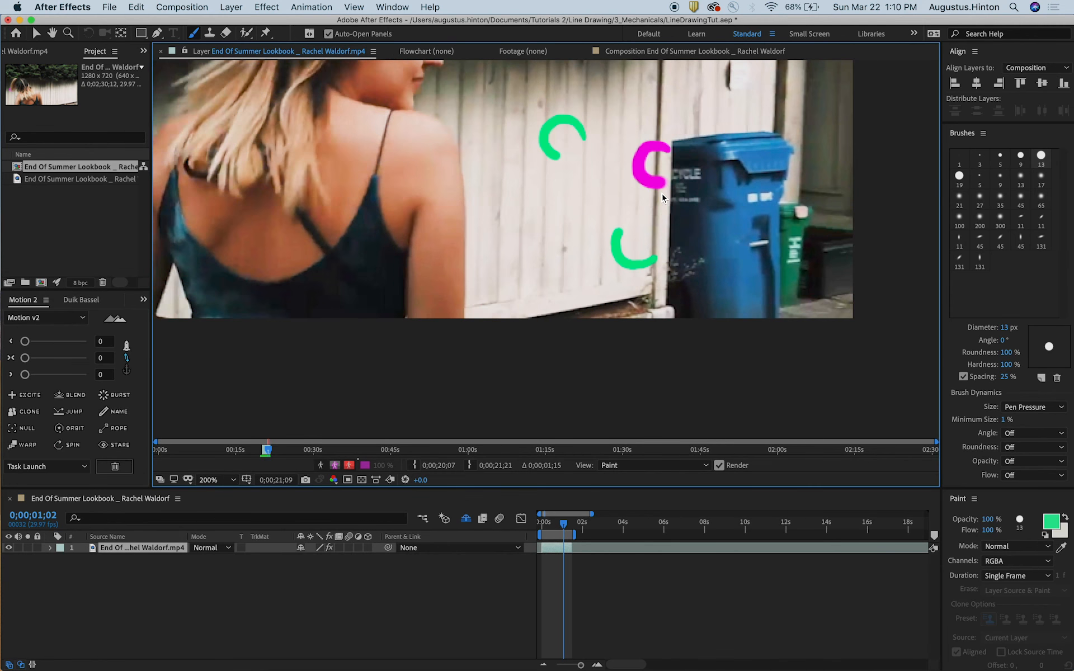
pyautogui.press('pagedown')
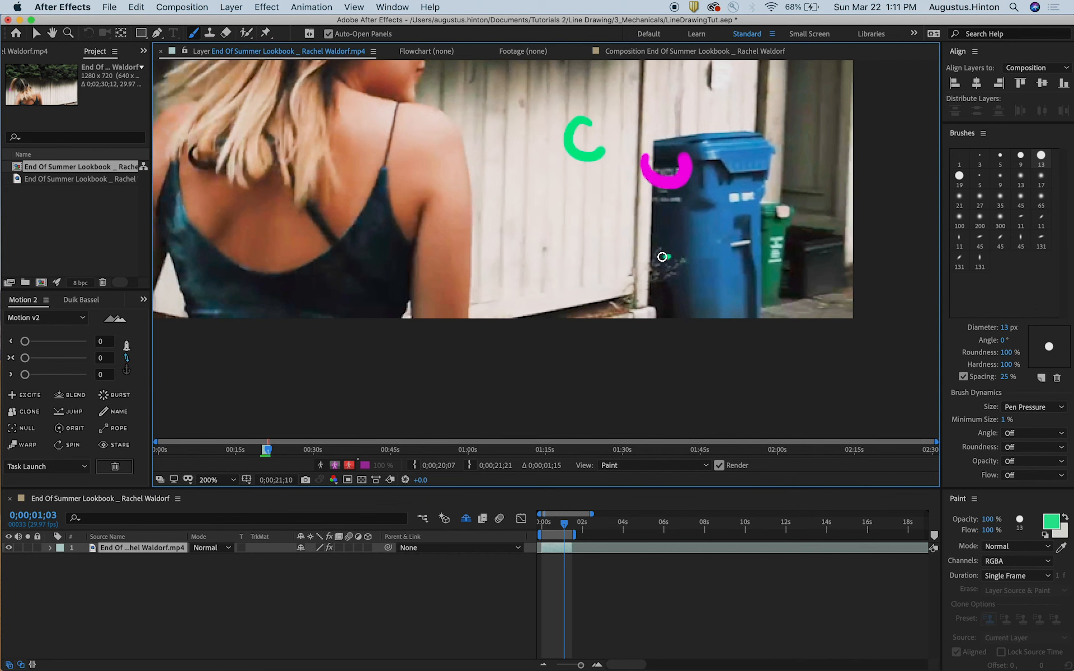
pyautogui.moveTo(661, 257)
pyautogui.mouseDown()
pyautogui.moveTo(641, 227)
pyautogui.moveTo(681, 211)
pyautogui.moveTo(701, 220)
pyautogui.moveTo(707, 240)
pyautogui.moveTo(693, 257)
pyautogui.moveTo(701, 227)
pyautogui.moveTo(698, 251)
pyautogui.moveTo(682, 258)
pyautogui.moveTo(688, 243)
pyautogui.moveTo(666, 252)
pyautogui.moveTo(648, 240)
pyautogui.moveTo(667, 211)
pyautogui.moveTo(693, 199)
pyautogui.mouseUp()
# - Continue the lower green curl frame by frame across the bins on frames 0;00;01;04 to 0;00;01;09
pyautogui.press('pagedown')
pyautogui.press('pagedown')
pyautogui.press('pagedown')
pyautogui.press('pagedown')
pyautogui.press('pagedown')
pyautogui.press('pagedown')
# - Finish the lower green trail with small dabs near the plant on frames 0;00;01;10 to 0;00;01;13
pyautogui.press('pagedown')
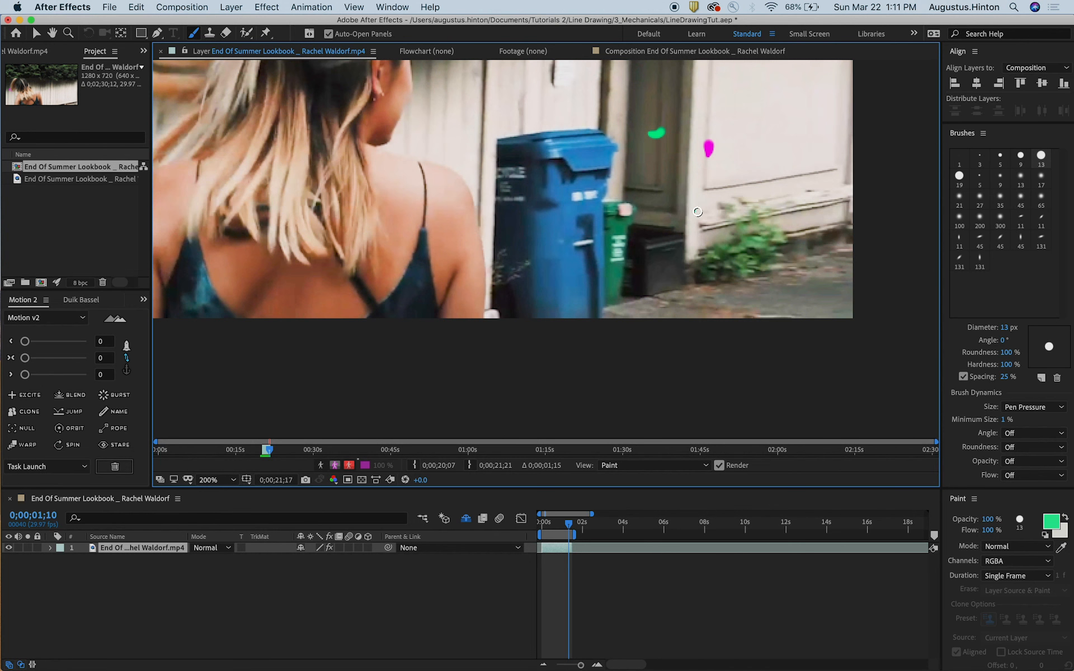
pyautogui.press('pagedown')
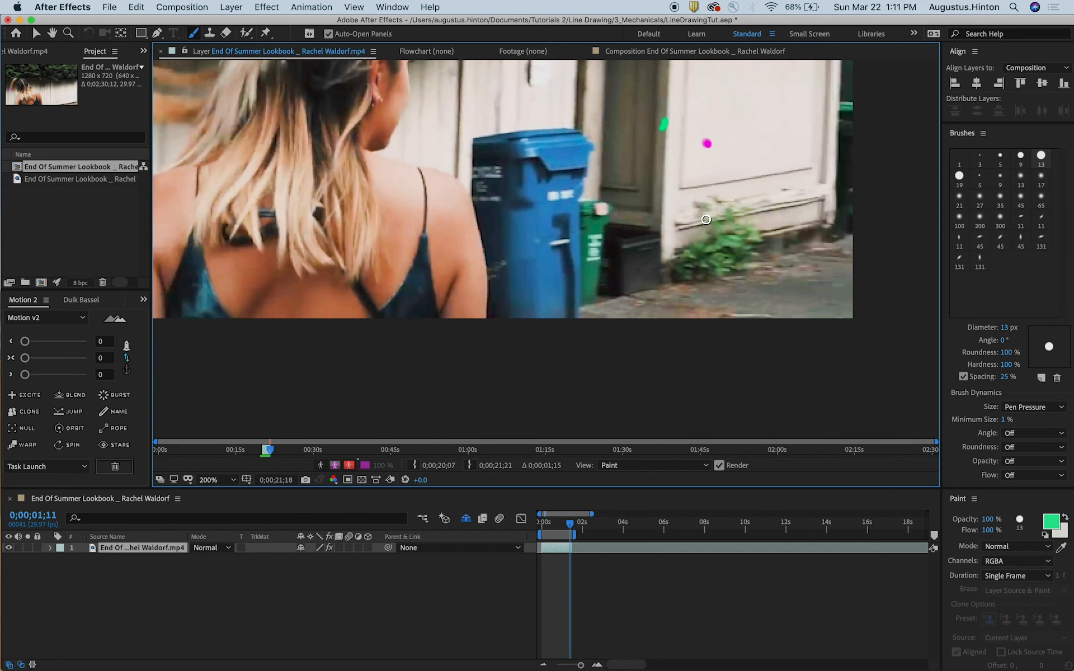
pyautogui.press('pagedown')
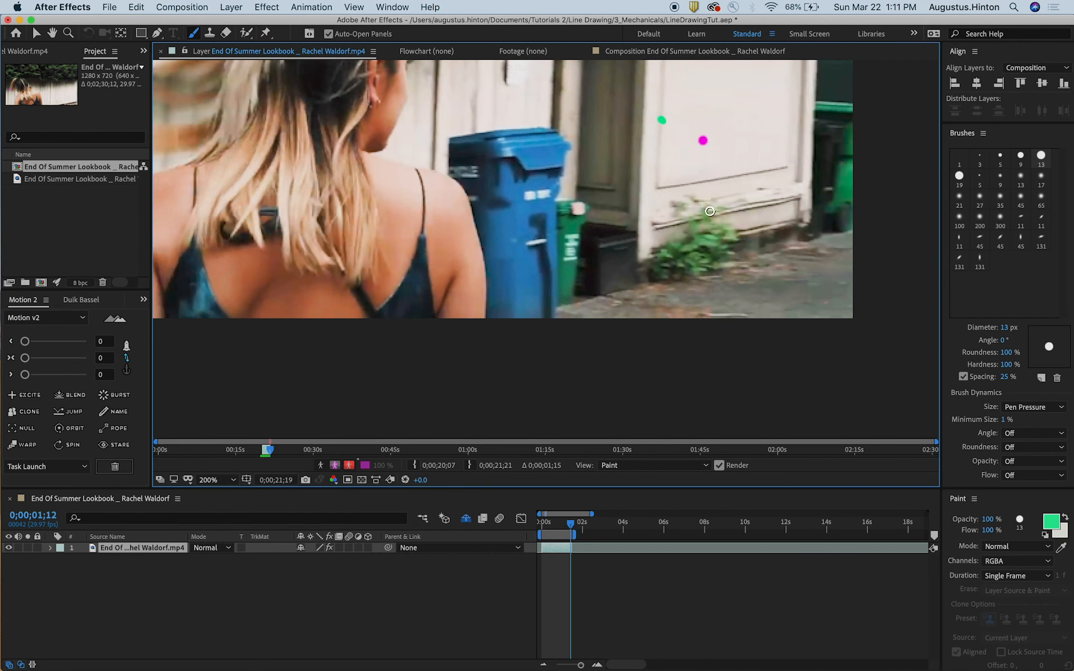
pyautogui.press('pagedown')
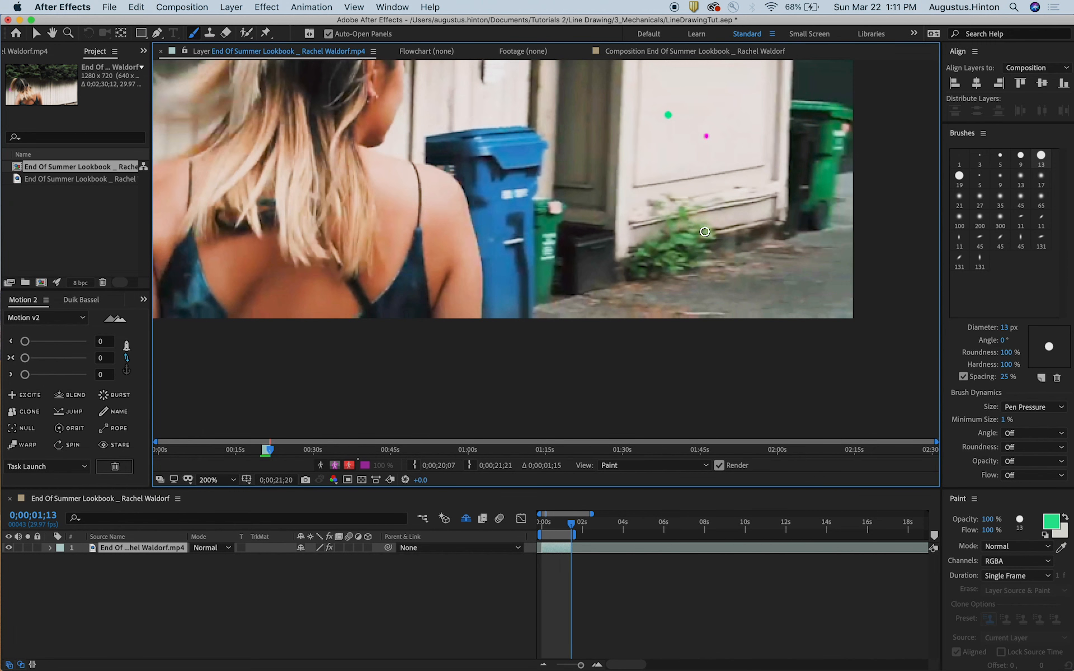
pyautogui.click(694, 226)
# - Show the whole picture at 100% and play the painted animation from the beginning
pyautogui.press(',')
pyautogui.moveTo(485, 246); pyautogui.dragTo(511, 289)
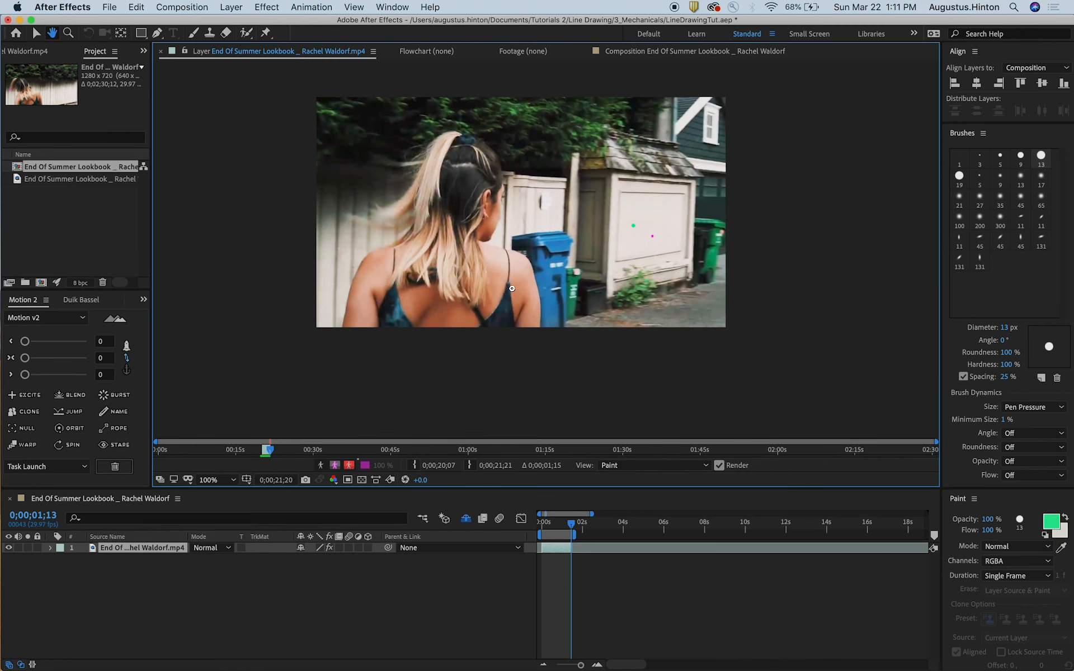
pyautogui.click(538, 523)
pyautogui.press('space')
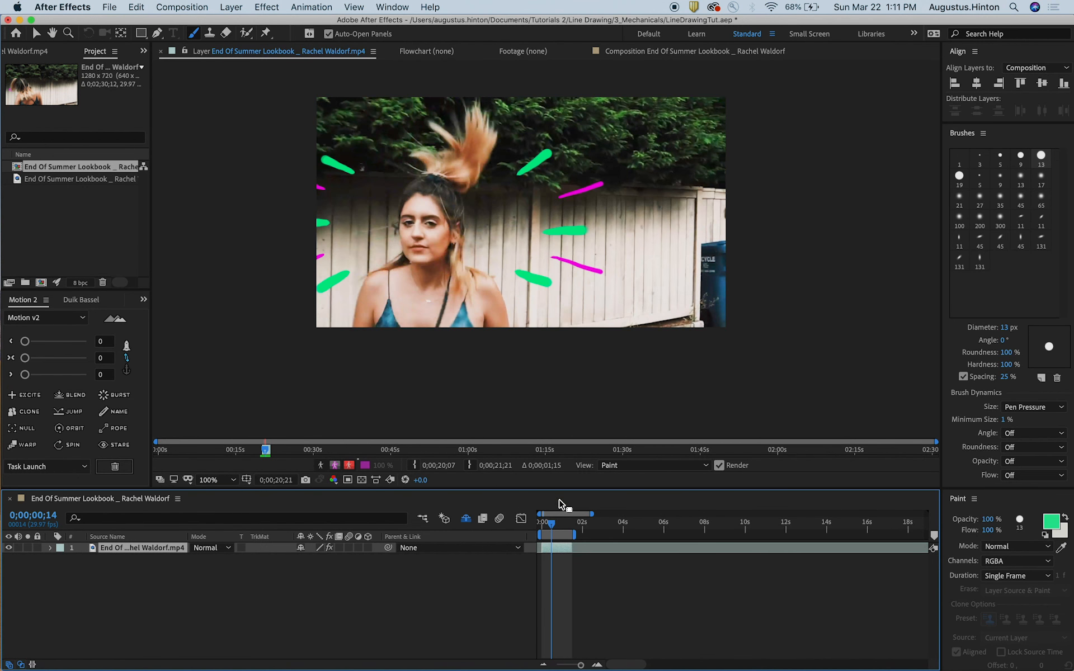
# - Scrub through the shoulder and fence trail frames to check the strokes, and replay the animation from the start
pyautogui.moveTo(559, 523); pyautogui.dragTo(568, 524)
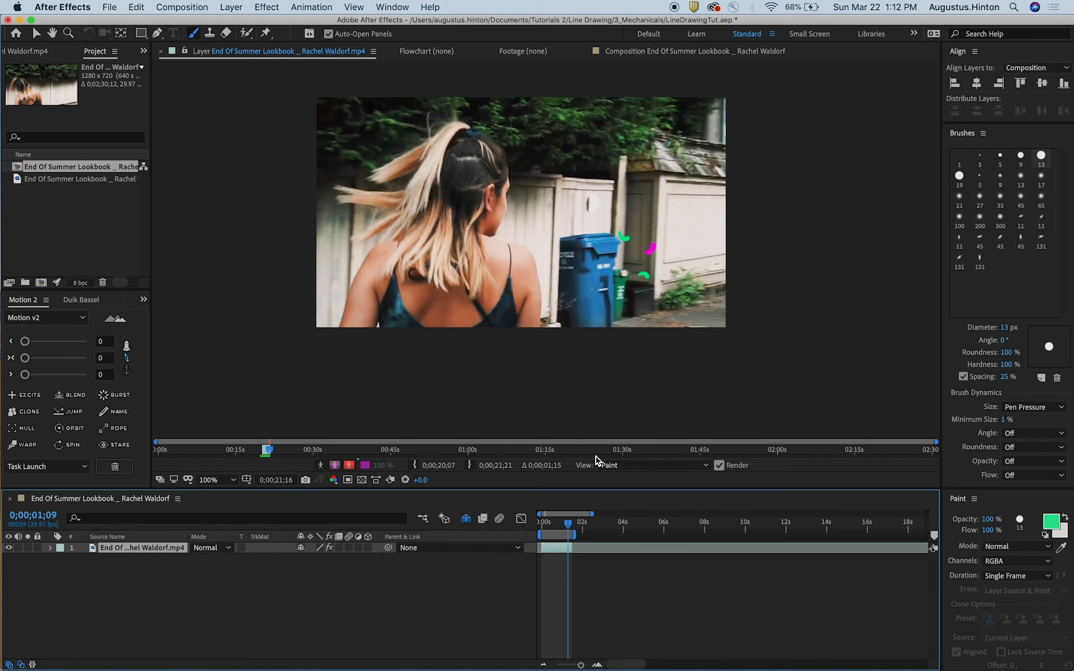
pyautogui.moveTo(561, 529); pyautogui.dragTo(555, 530)
pyautogui.doubleClick(555, 548)
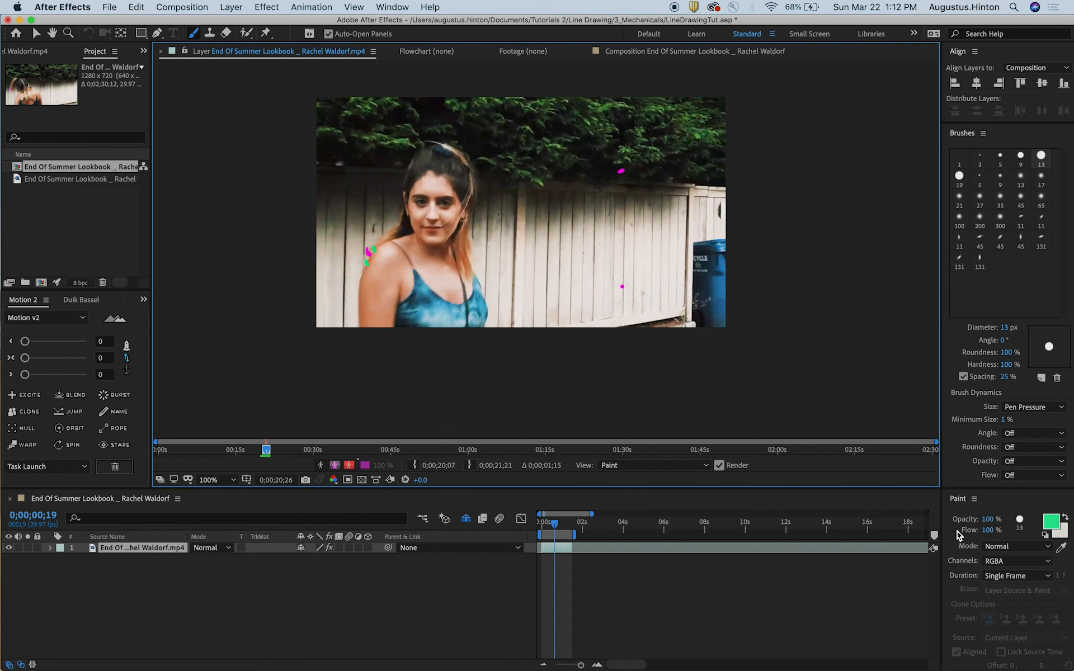
pyautogui.moveTo(556, 522); pyautogui.dragTo(563, 525)
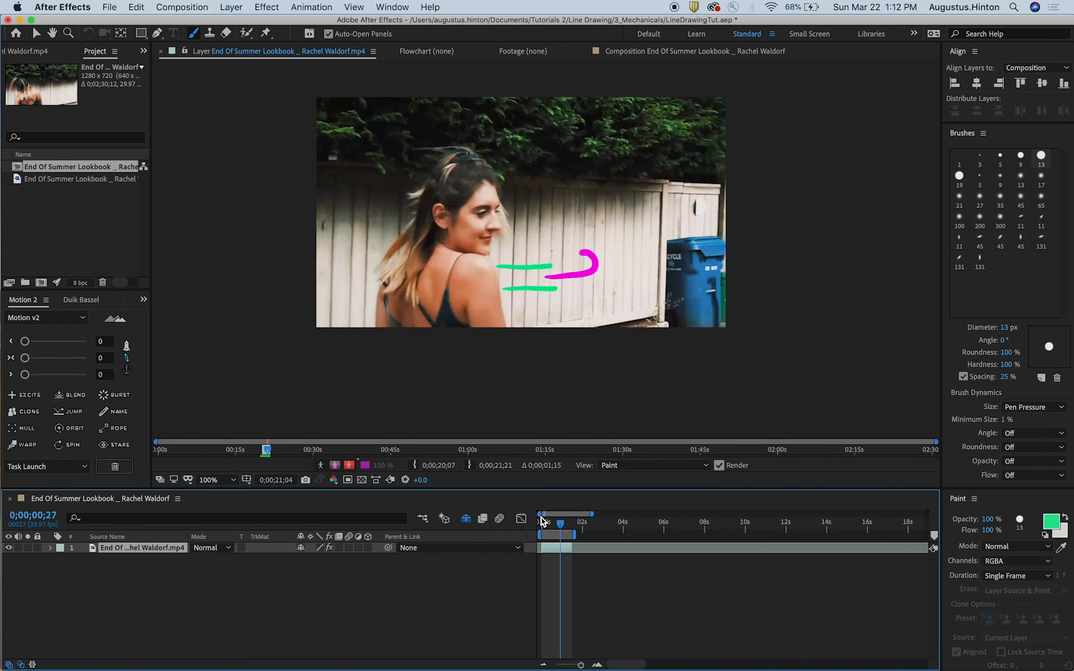
pyautogui.moveTo(558, 525); pyautogui.dragTo(542, 528)
pyautogui.press('h')
pyautogui.press('space')
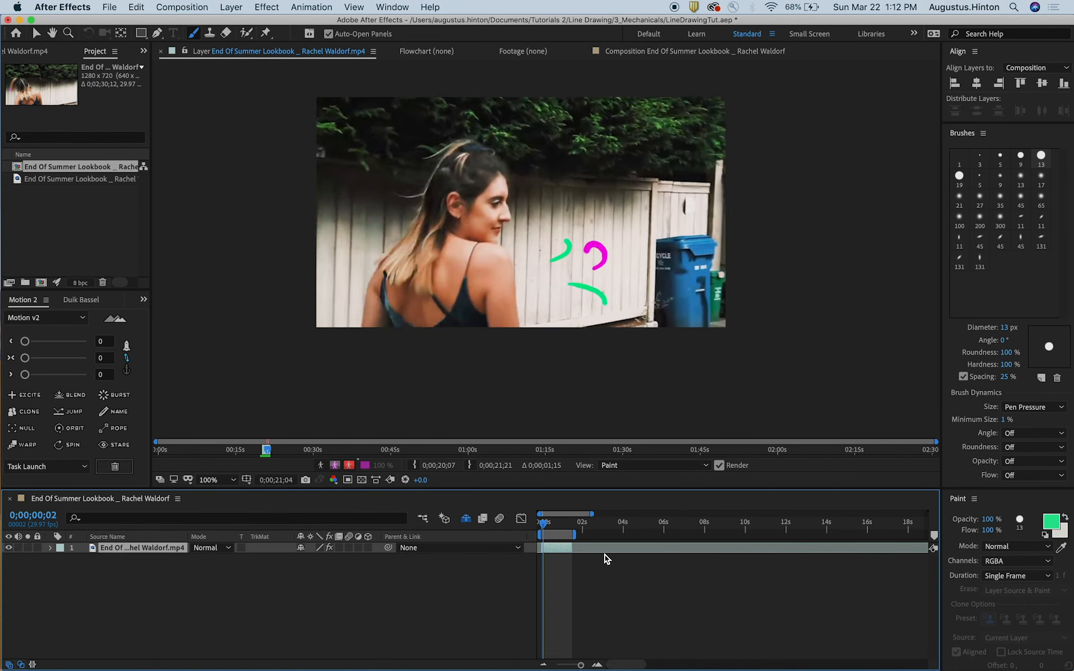